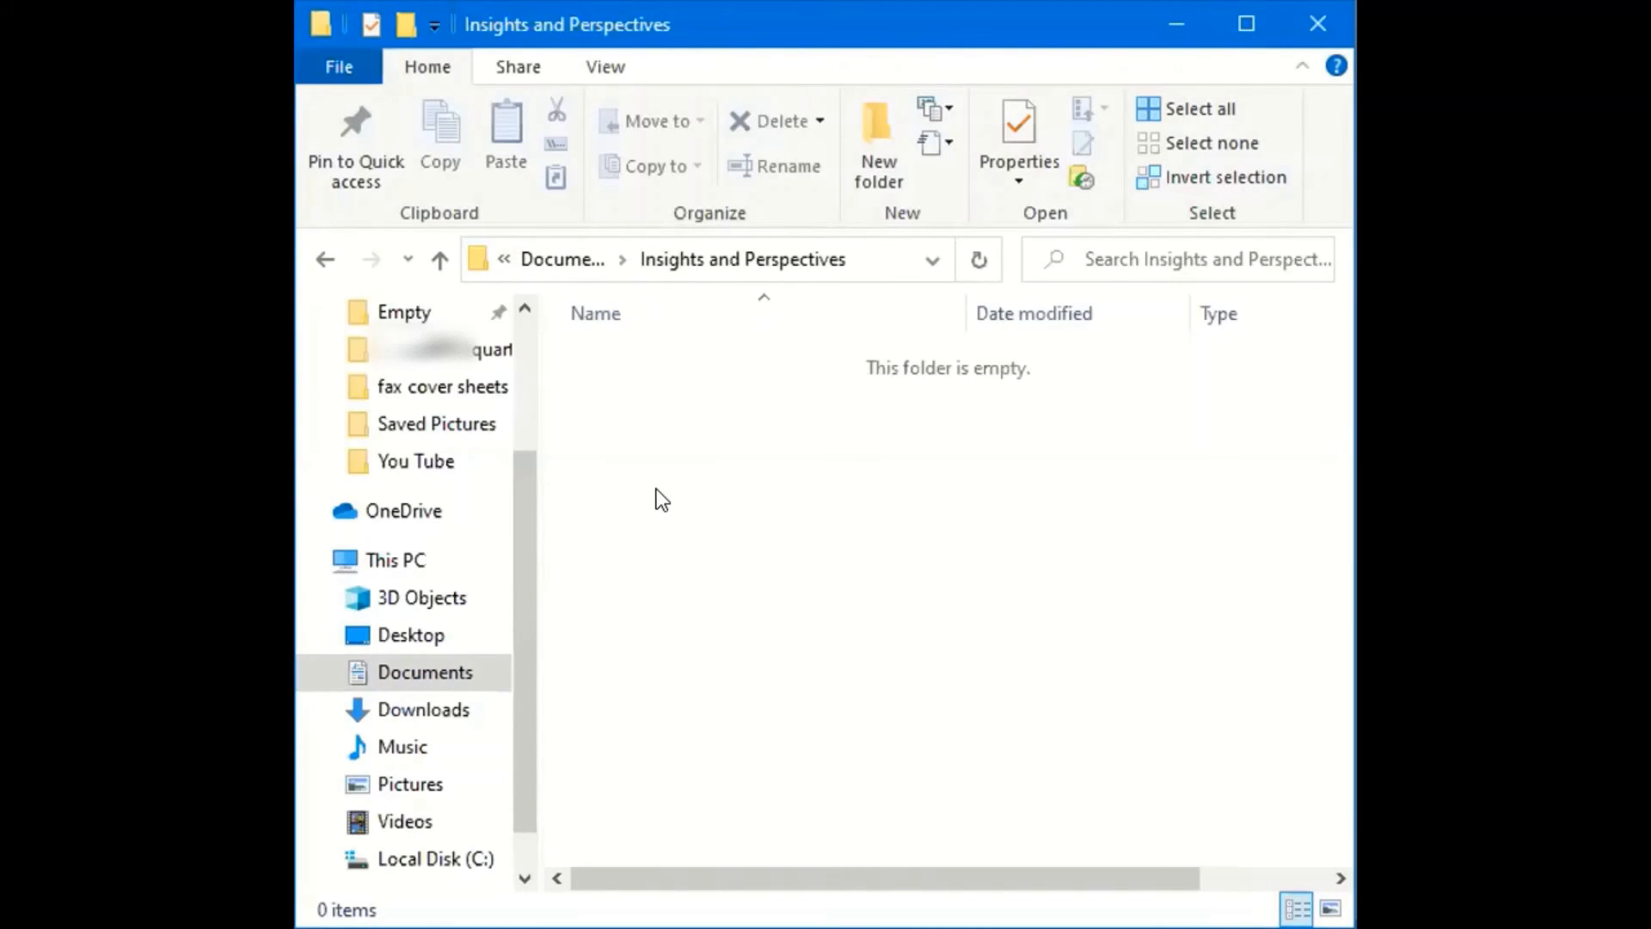
# Step: Create three new folders inside the Insights and Perspectives folder, keeping their default names
pyautogui.click(404, 24)
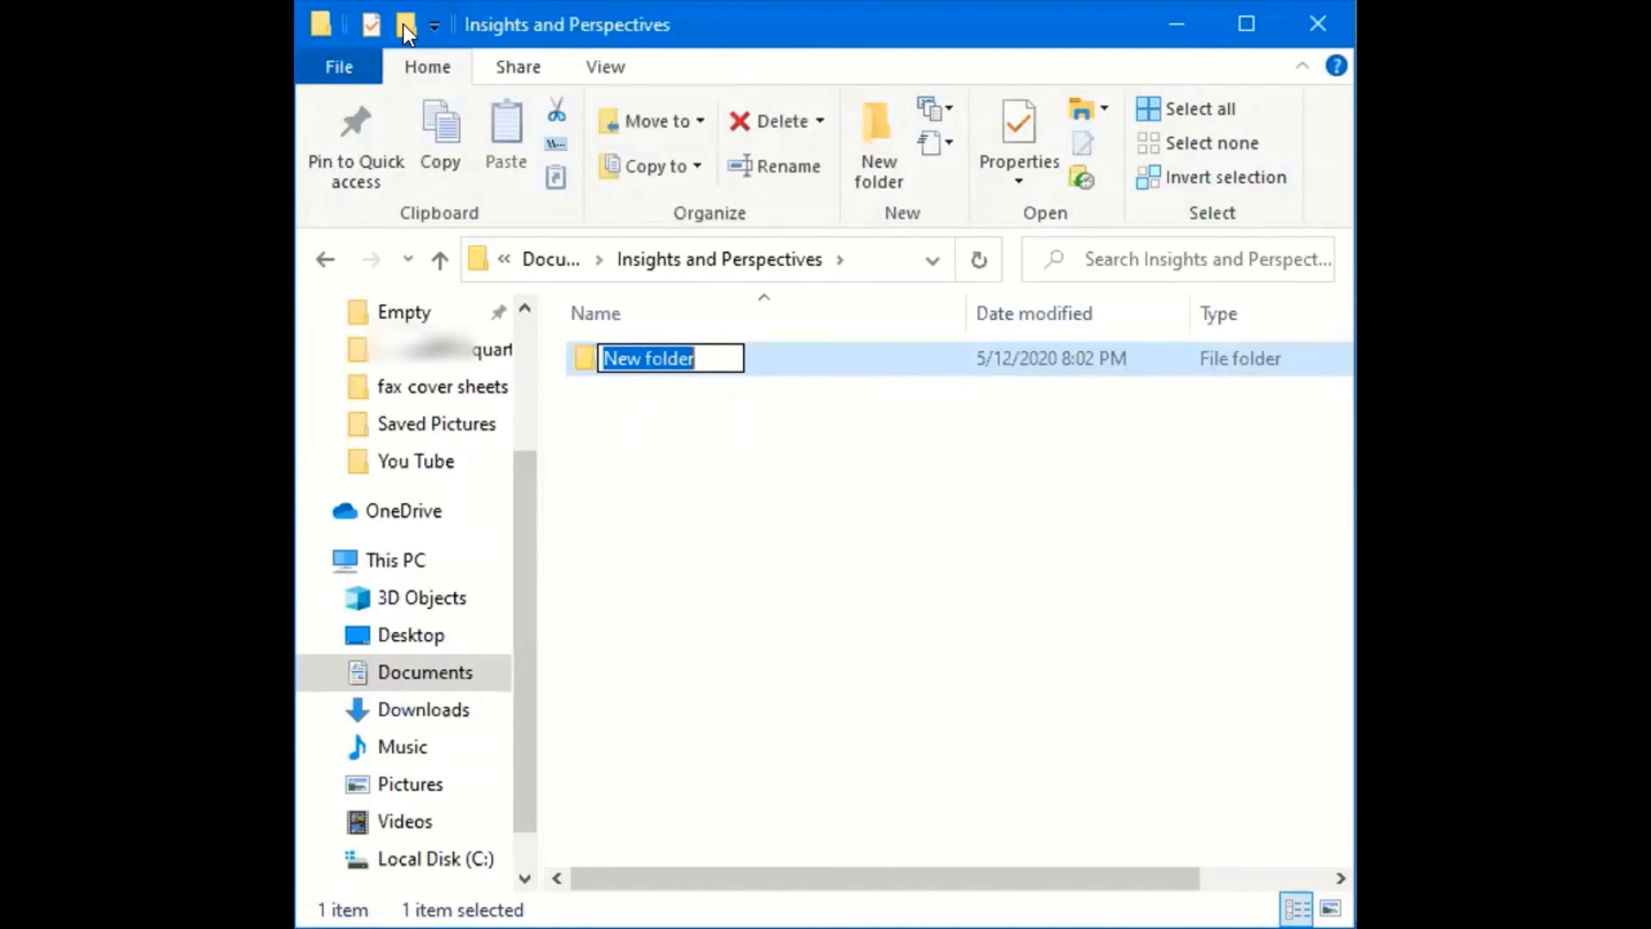
pyautogui.click(404, 24)
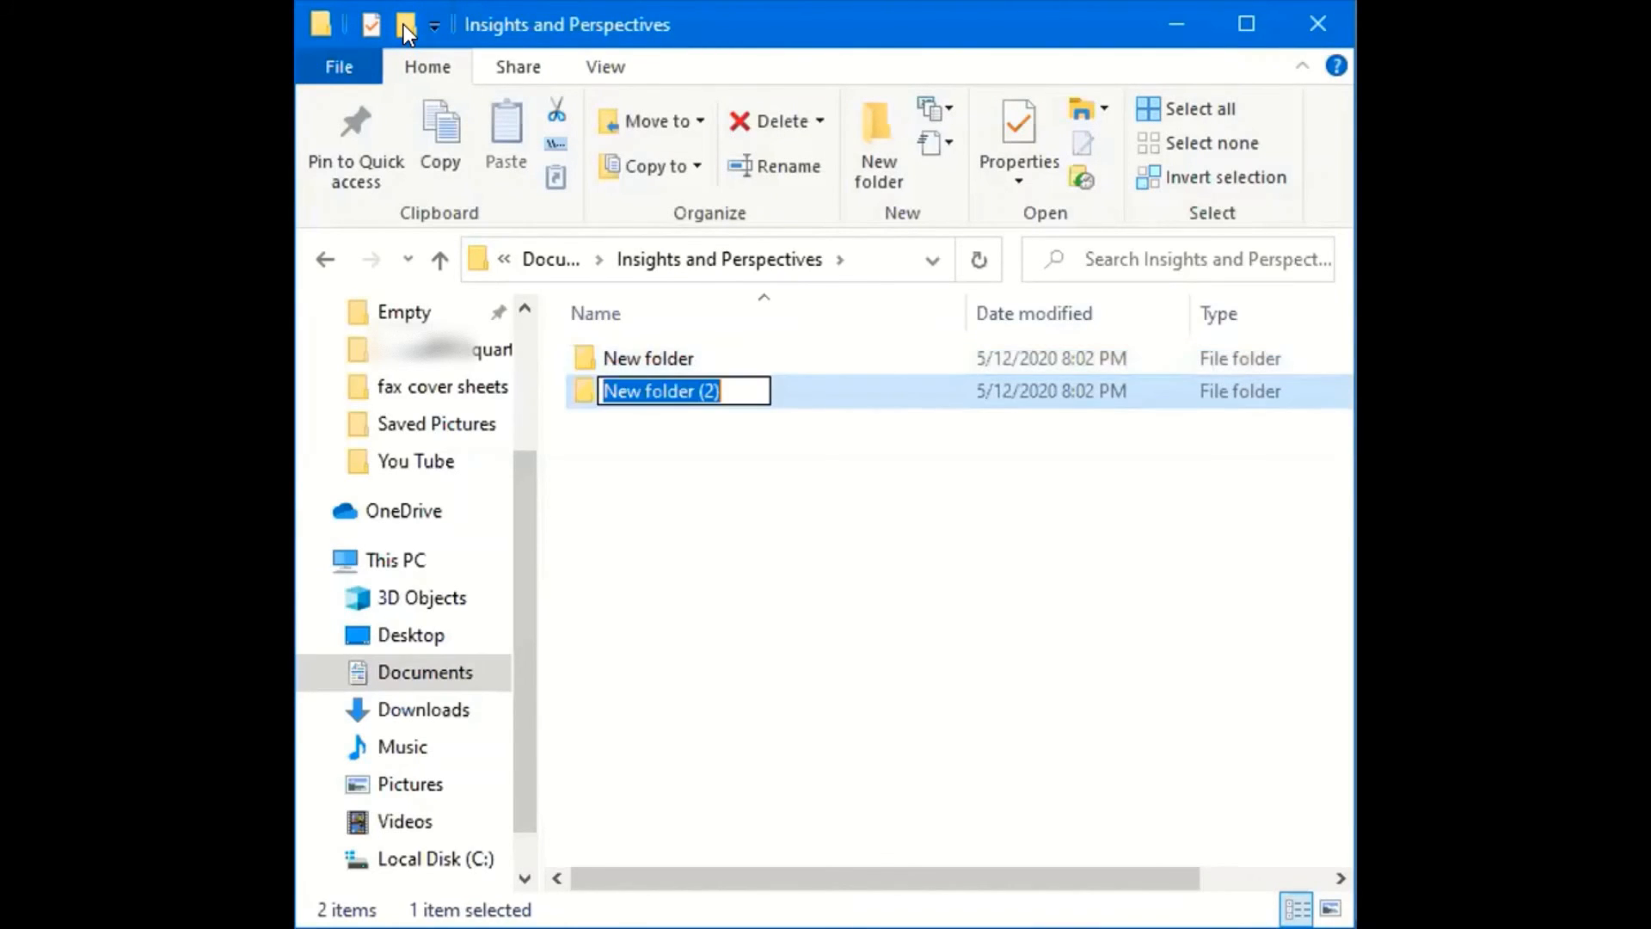
pyautogui.click(404, 24)
pyautogui.click(404, 24)
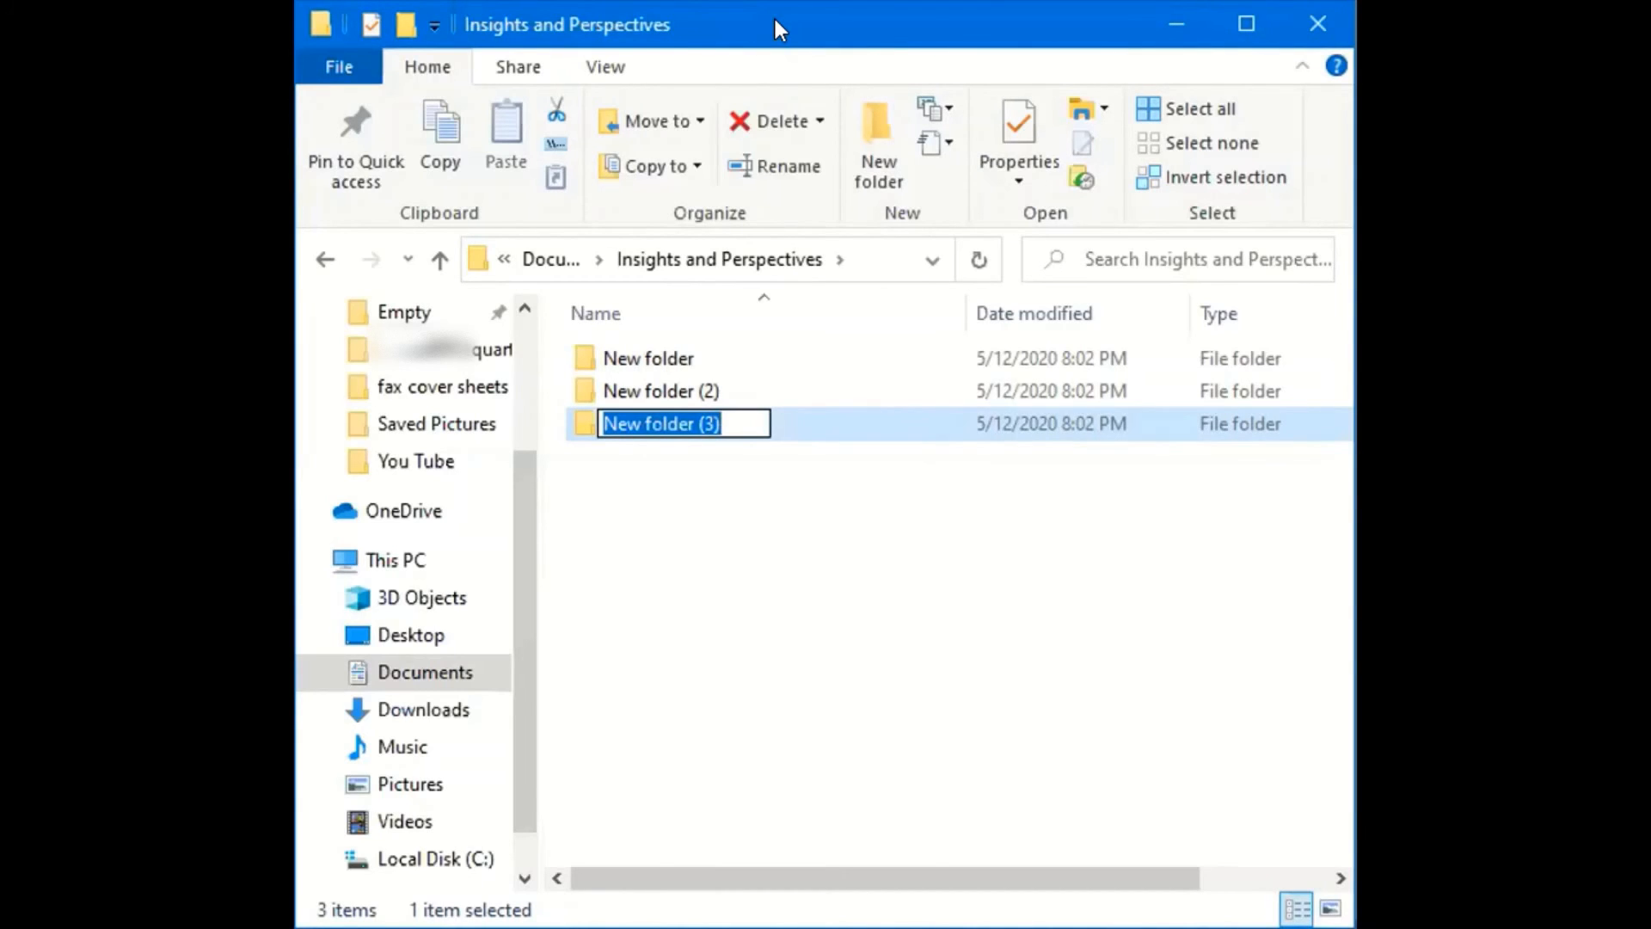
pyautogui.press('Return')
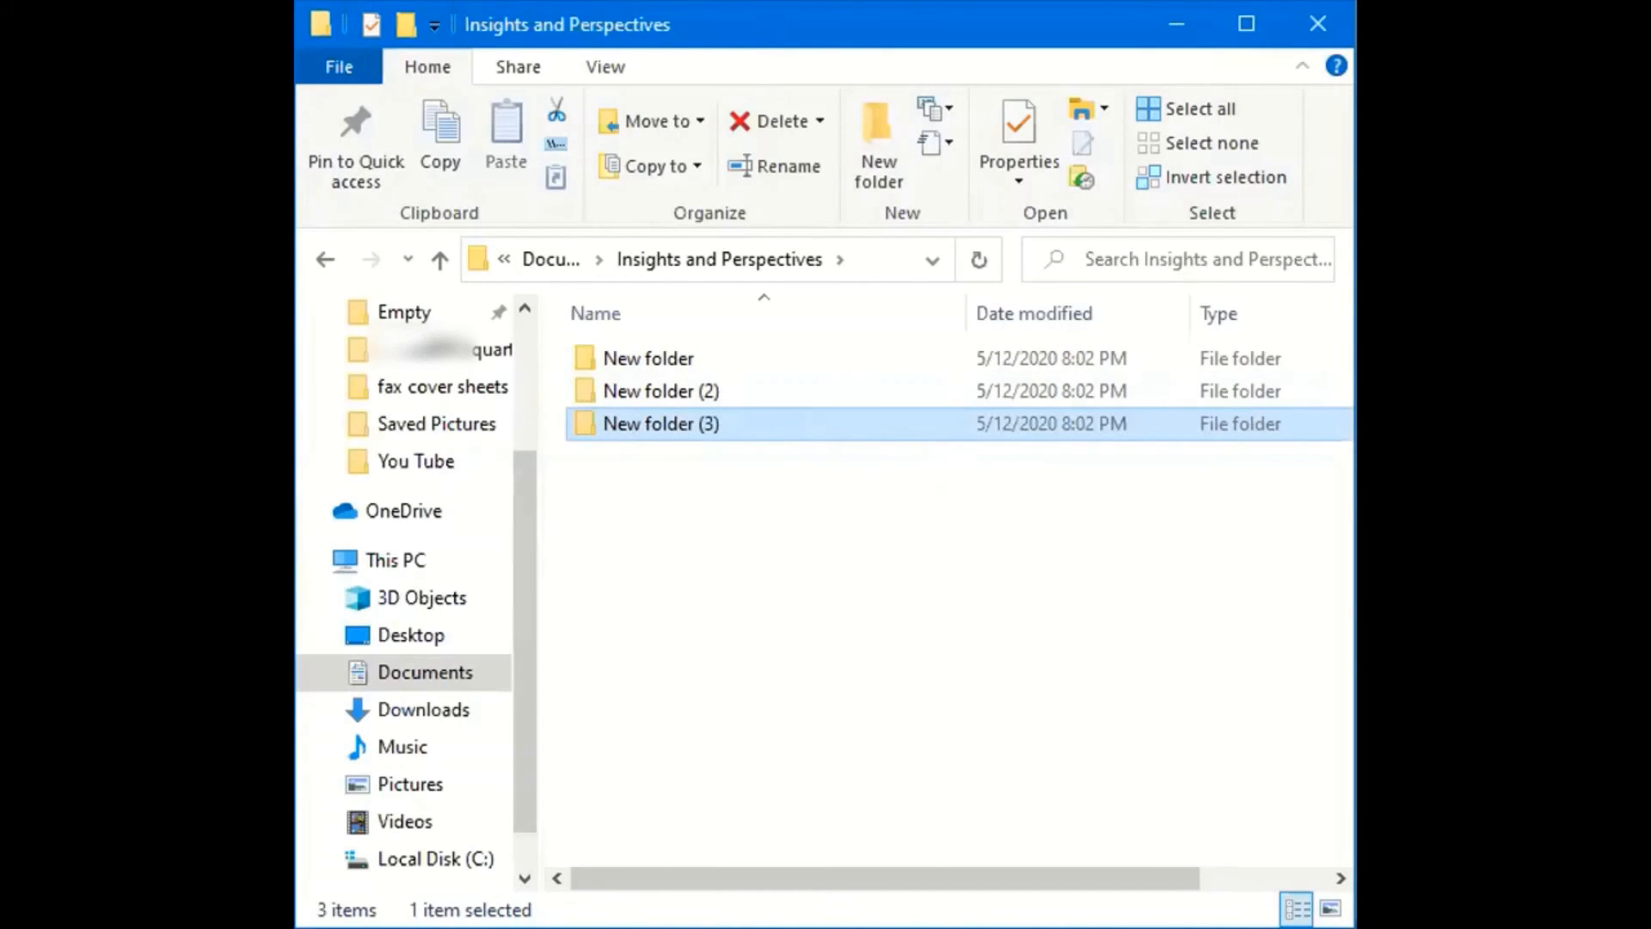
pyautogui.click(760, 578)
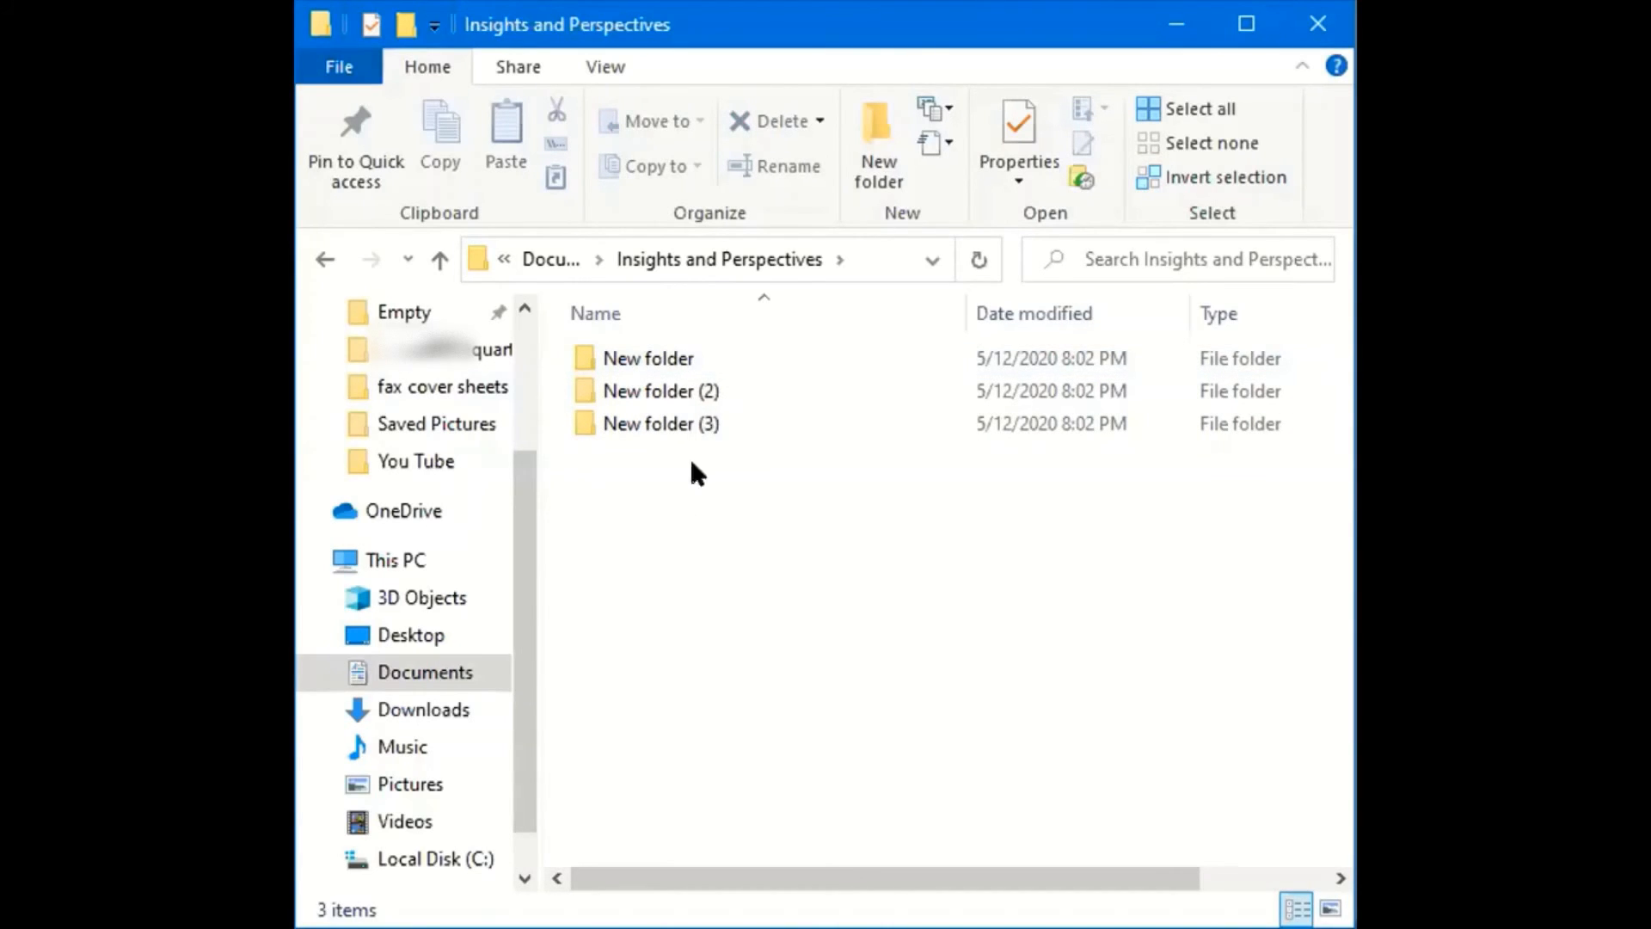
# Step: Rename the folder called New folder in Insights and Perspectives as Family
pyautogui.click(641, 353)
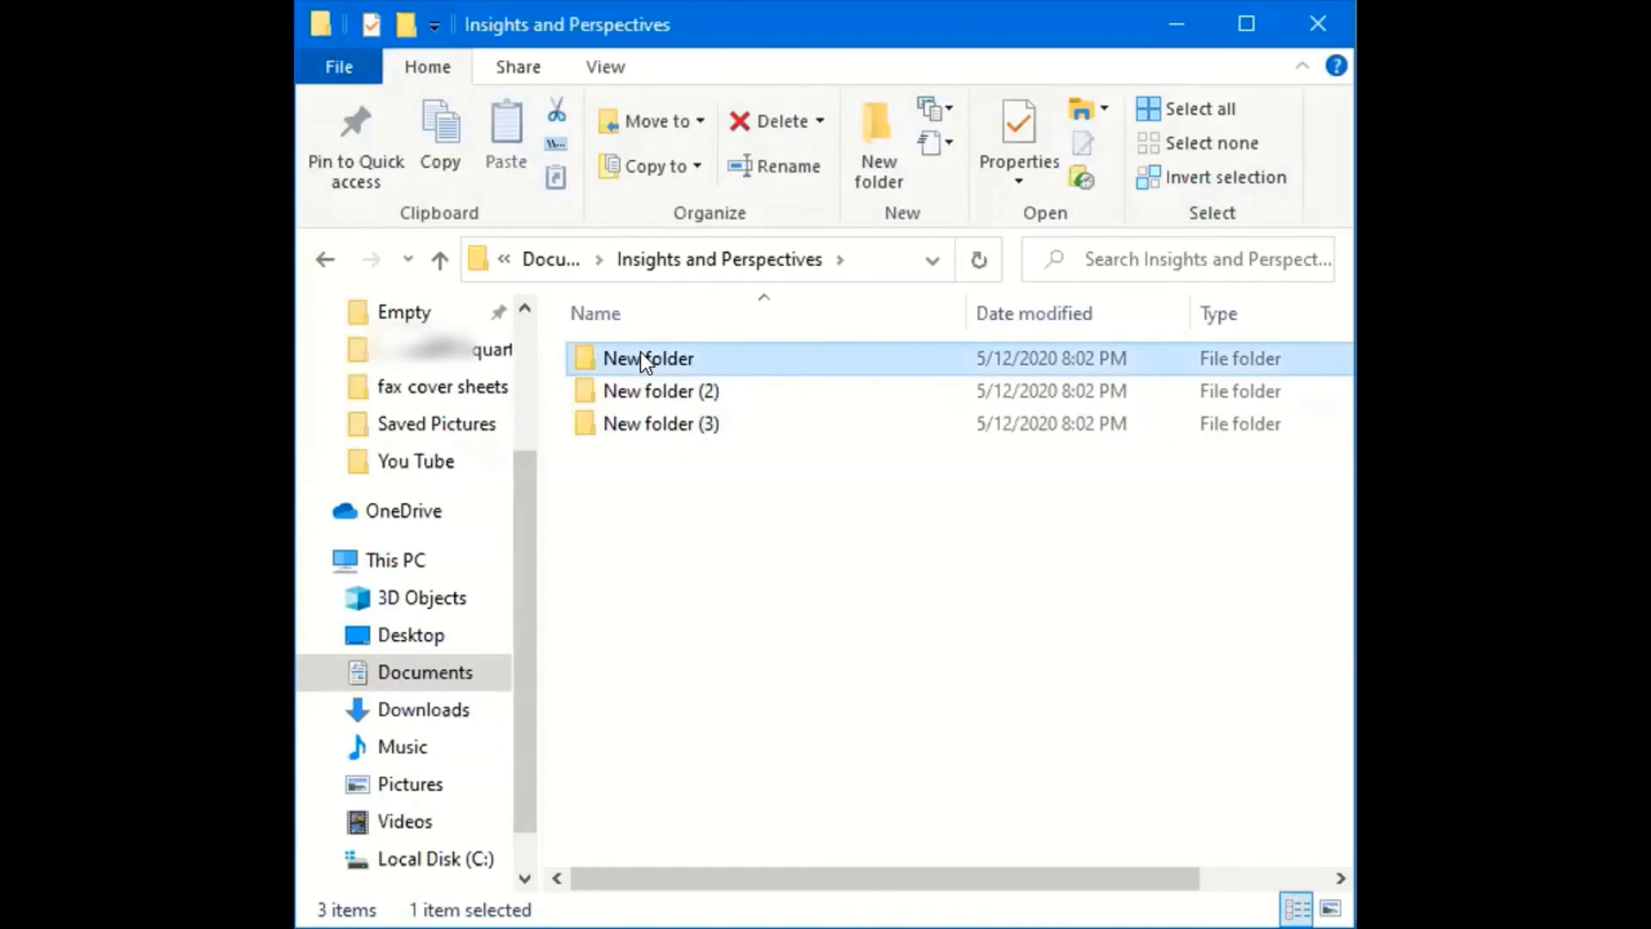
pyautogui.click(641, 353)
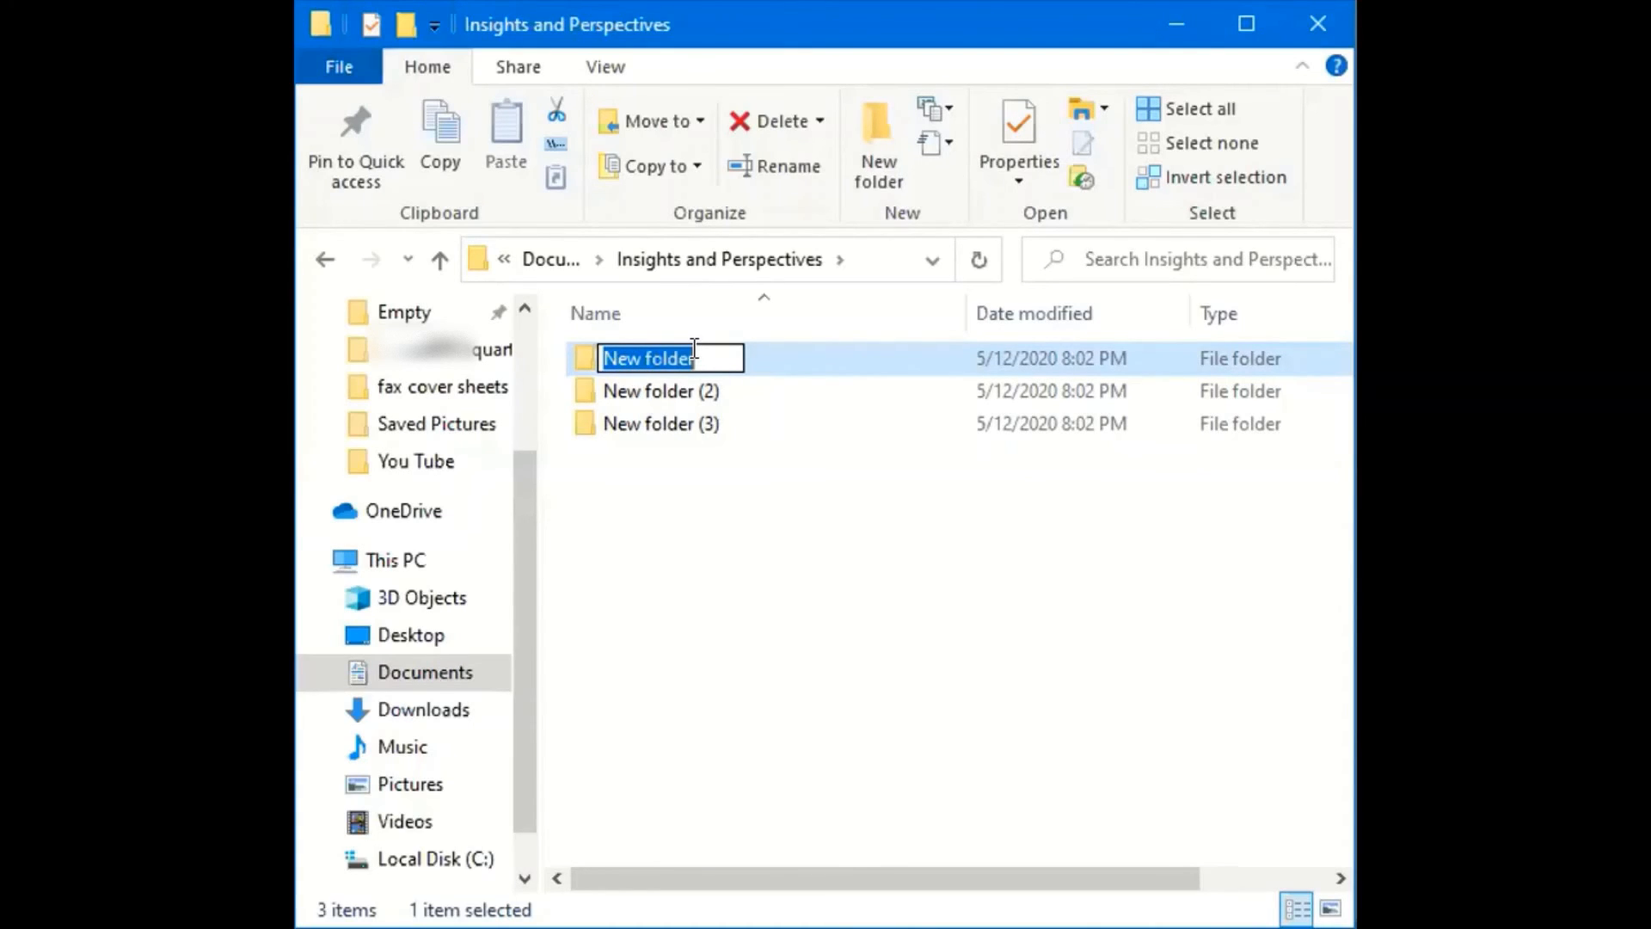
pyautogui.write('Famiy')
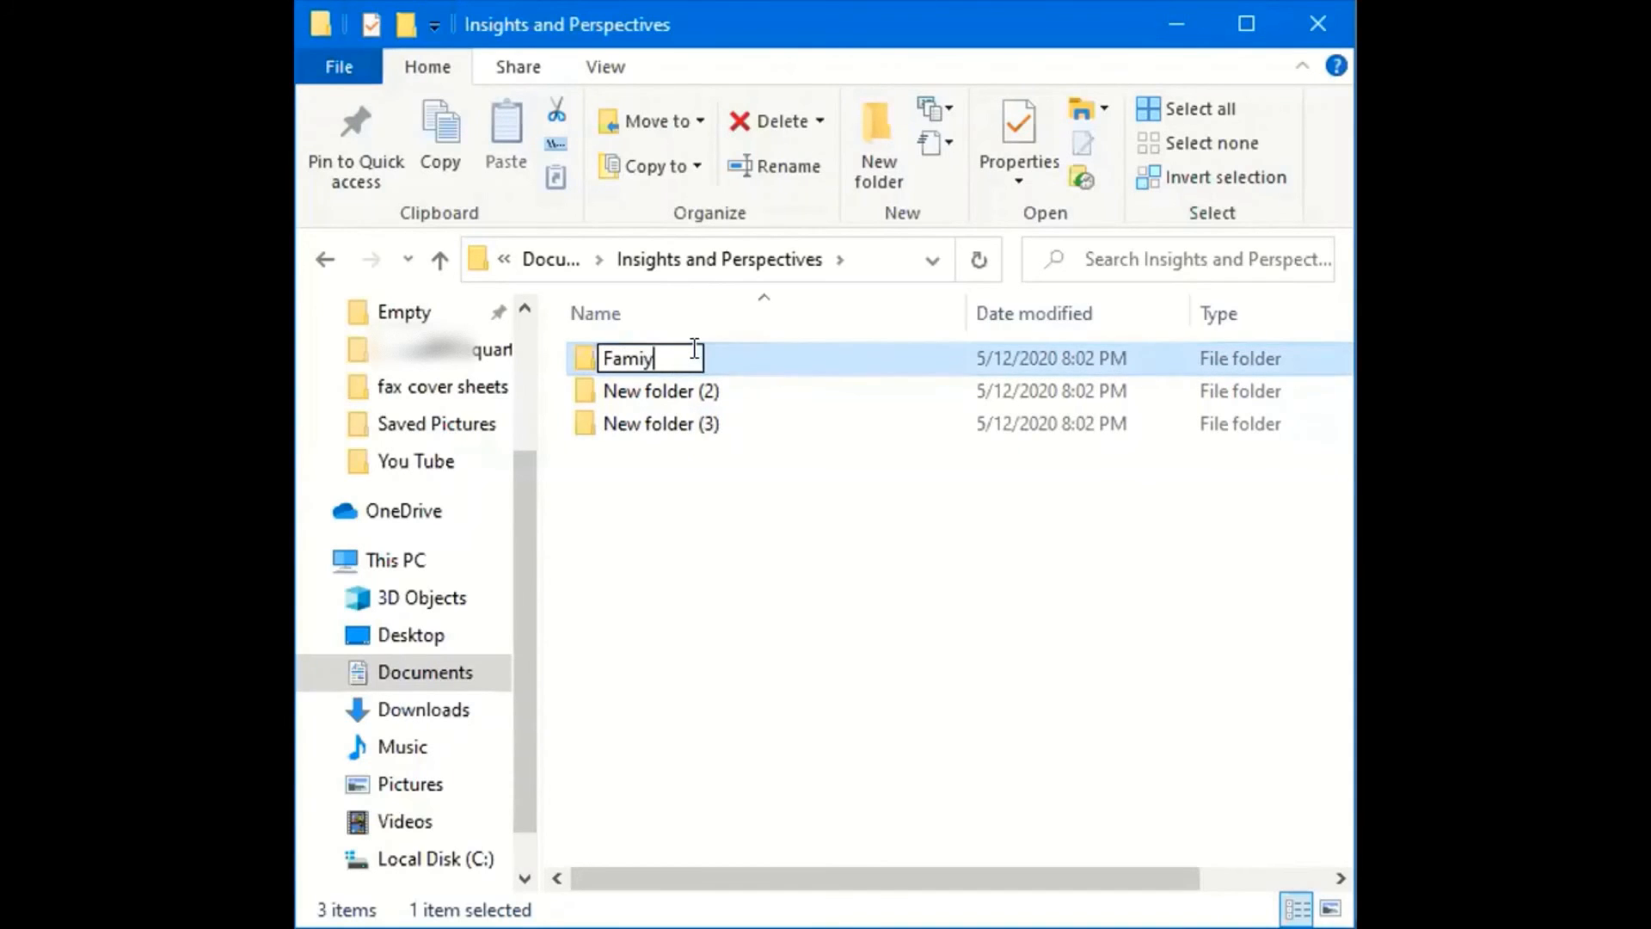
pyautogui.press('BackSpace')
pyautogui.write('ly')
pyautogui.press('Return')
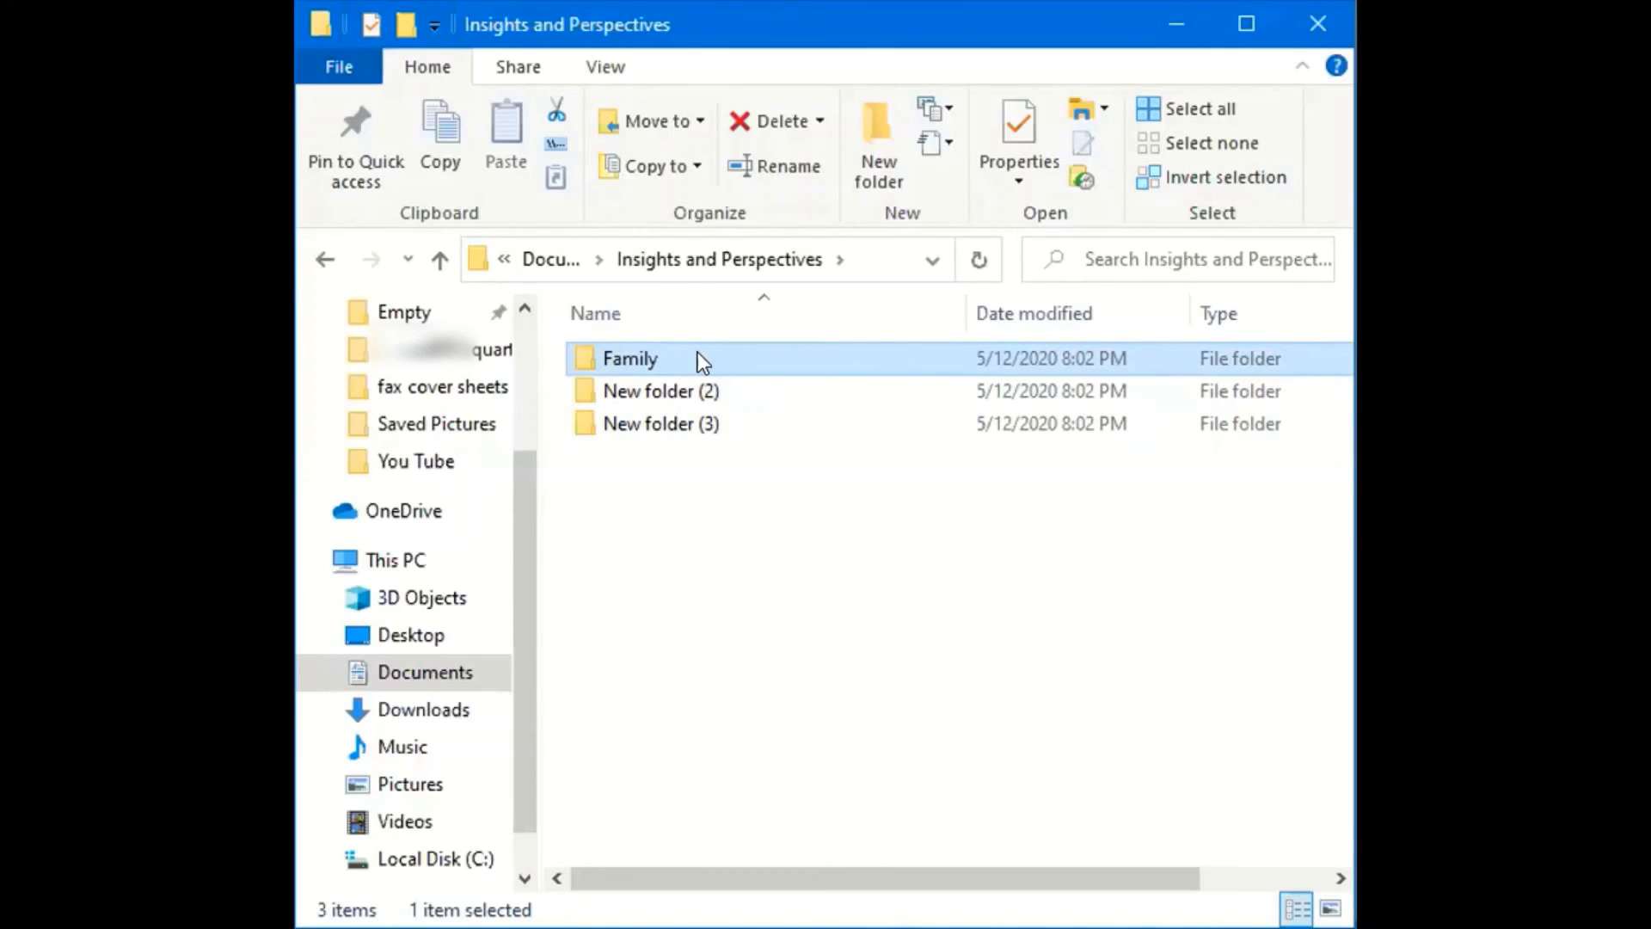
# Step: Rename New folder (2) in Insights and Perspectives as Business
pyautogui.click(635, 398)
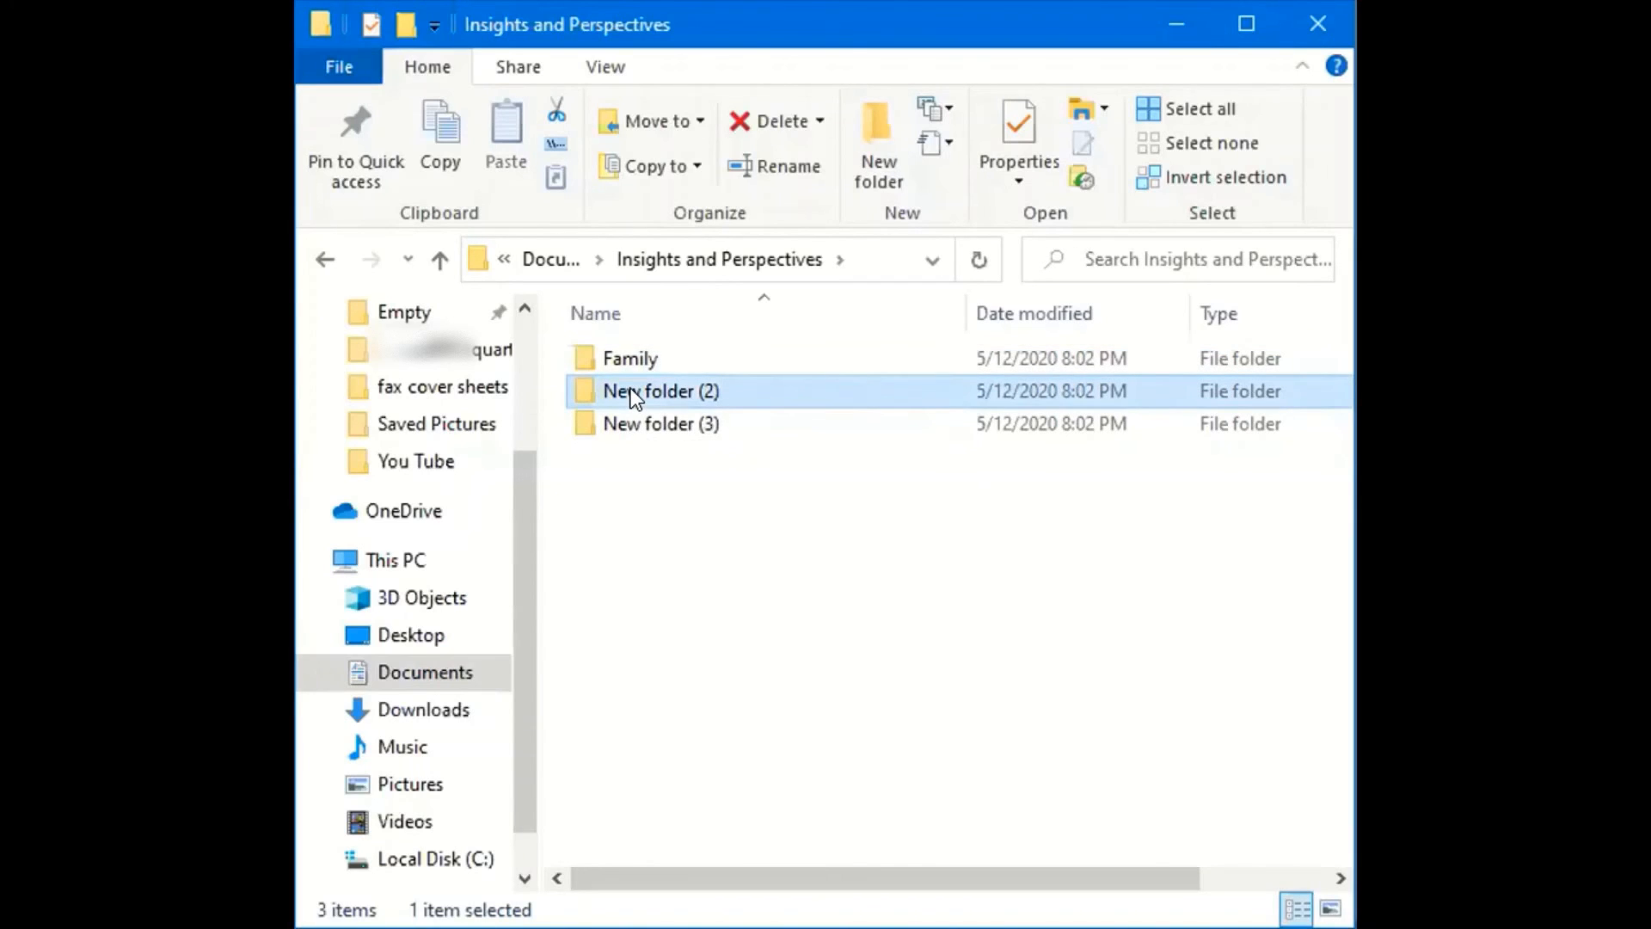
pyautogui.click(631, 388)
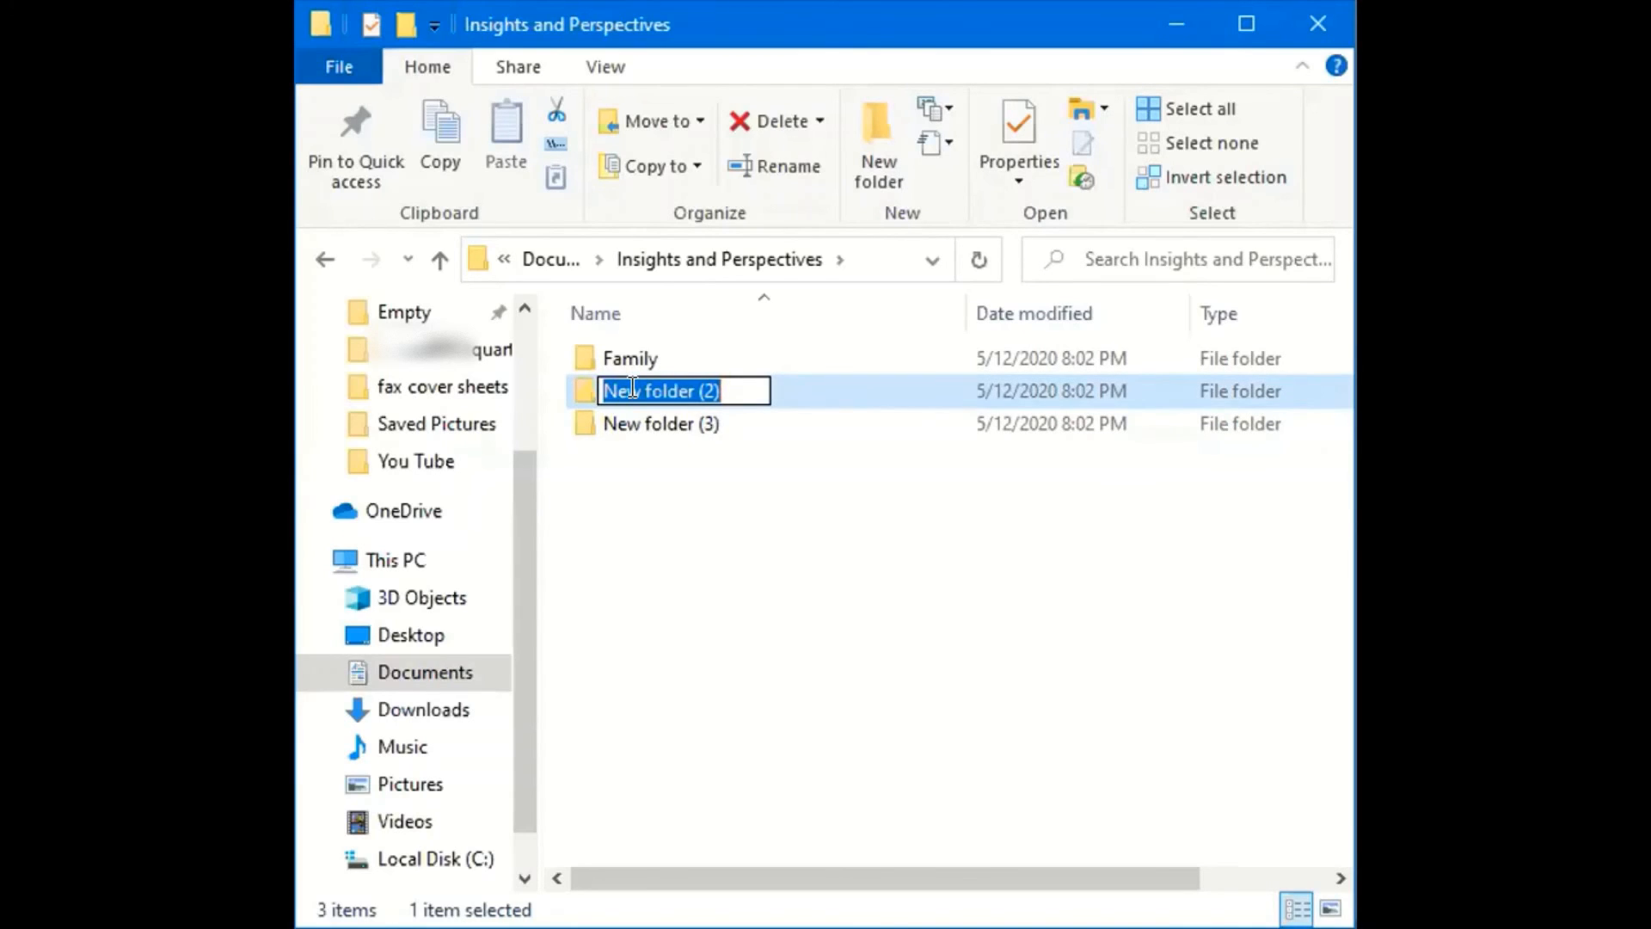
pyautogui.write('Business')
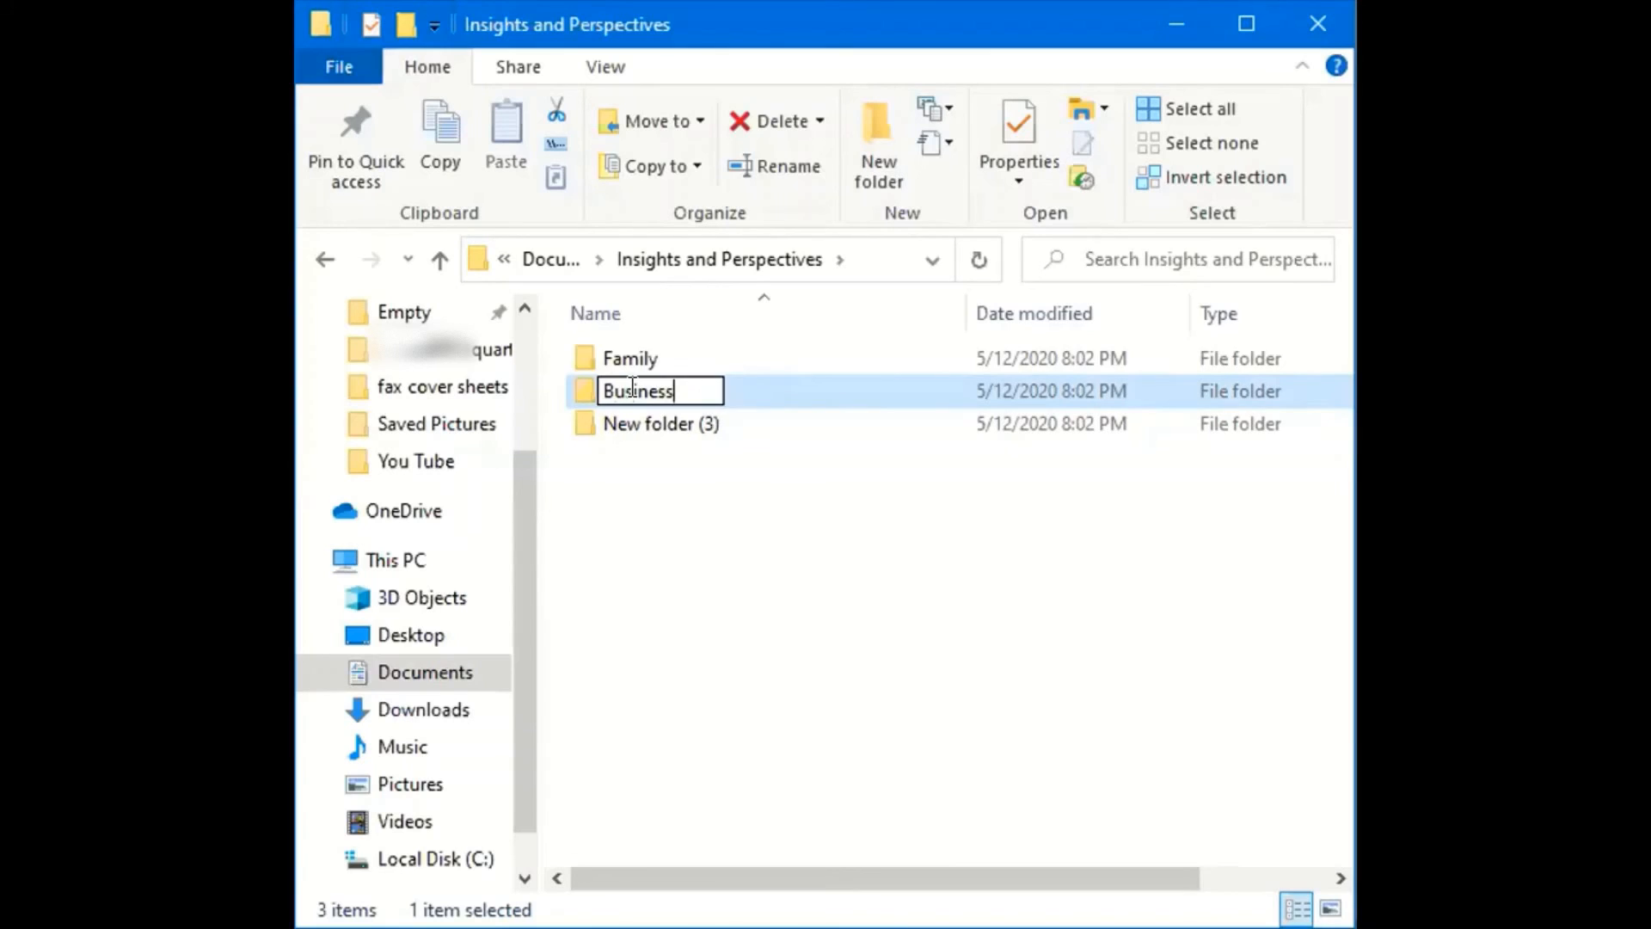
pyautogui.press('Return')
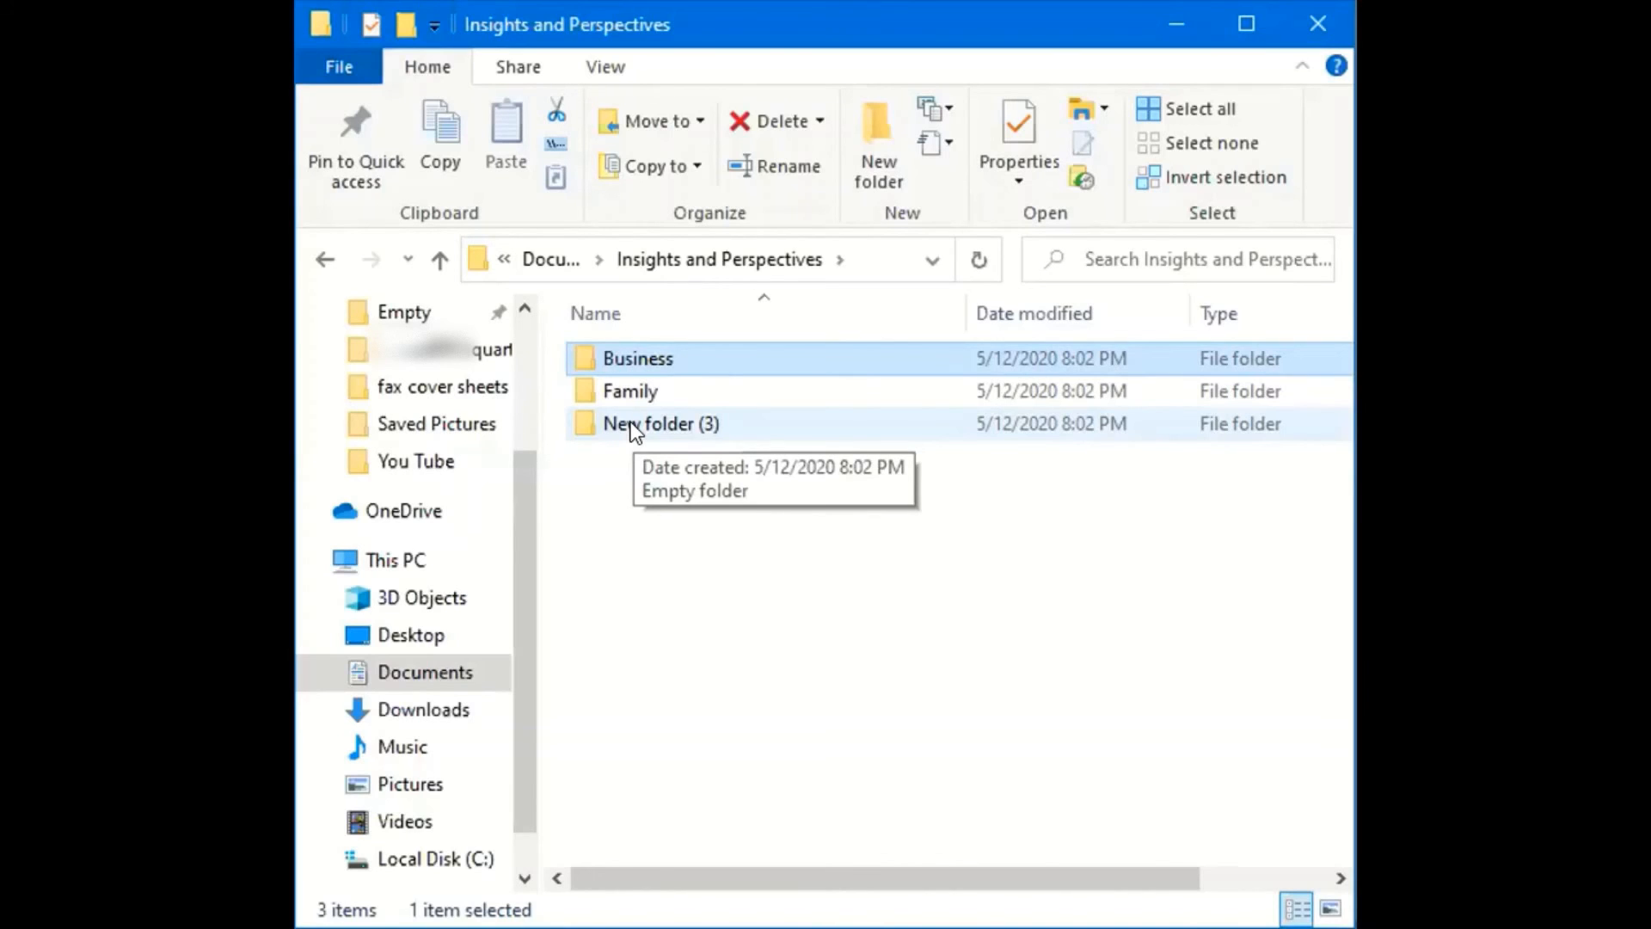
# Step: Rename New folder (3) in Insights and Perspectives as Church
pyautogui.click(632, 424)
pyautogui.rightClick(632, 424)
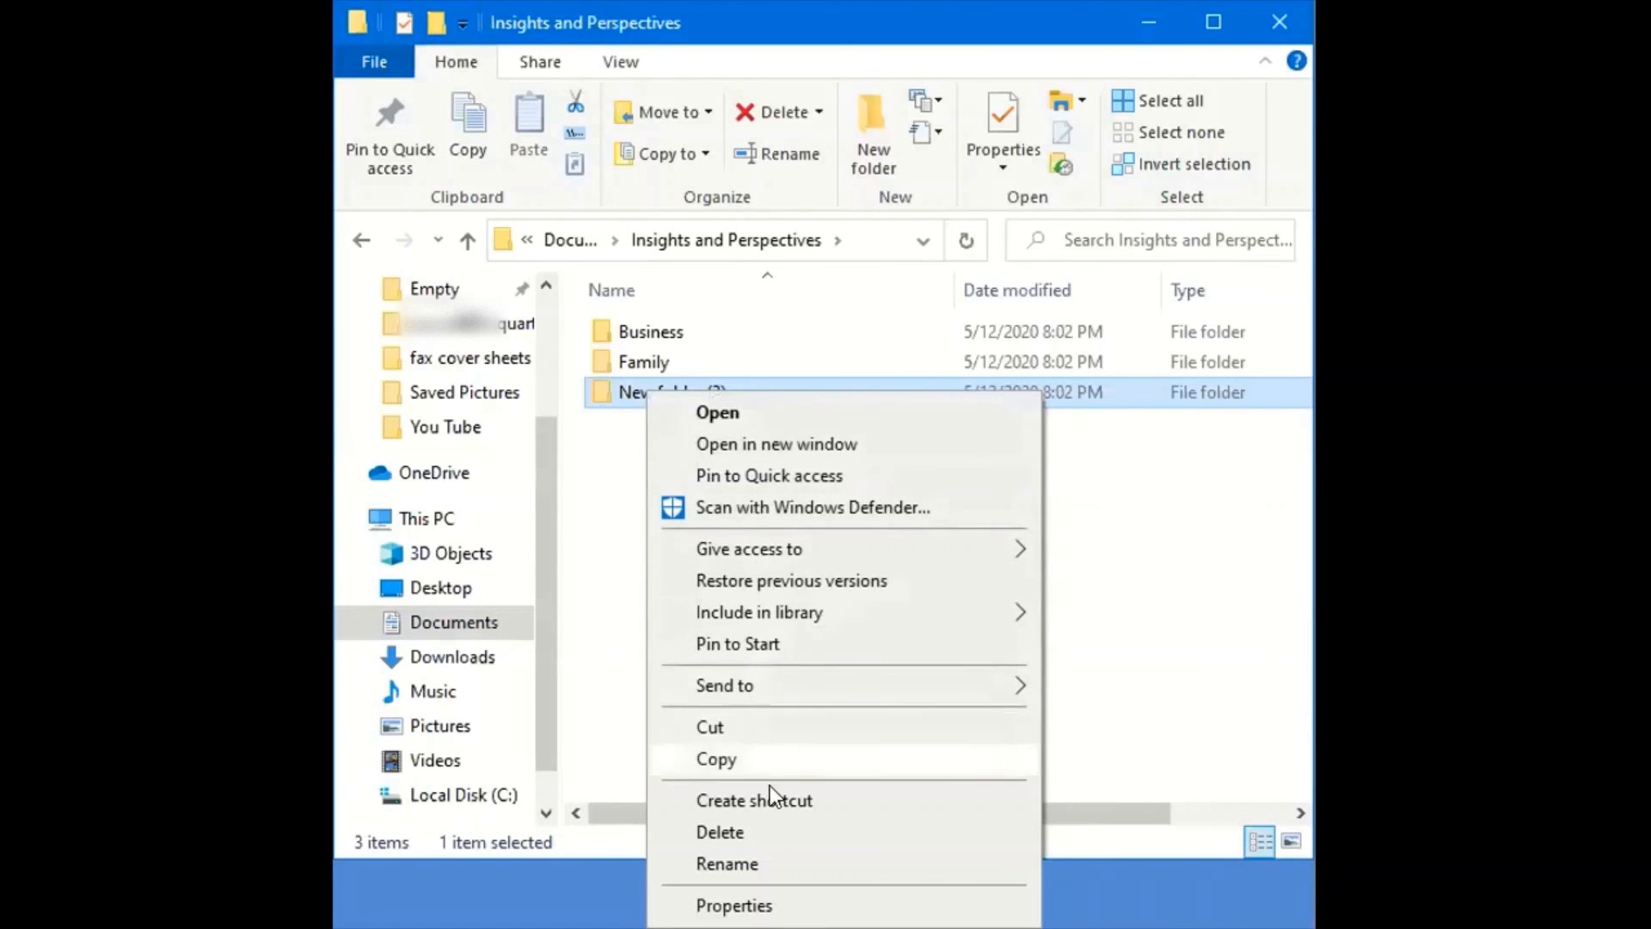
pyautogui.click(778, 860)
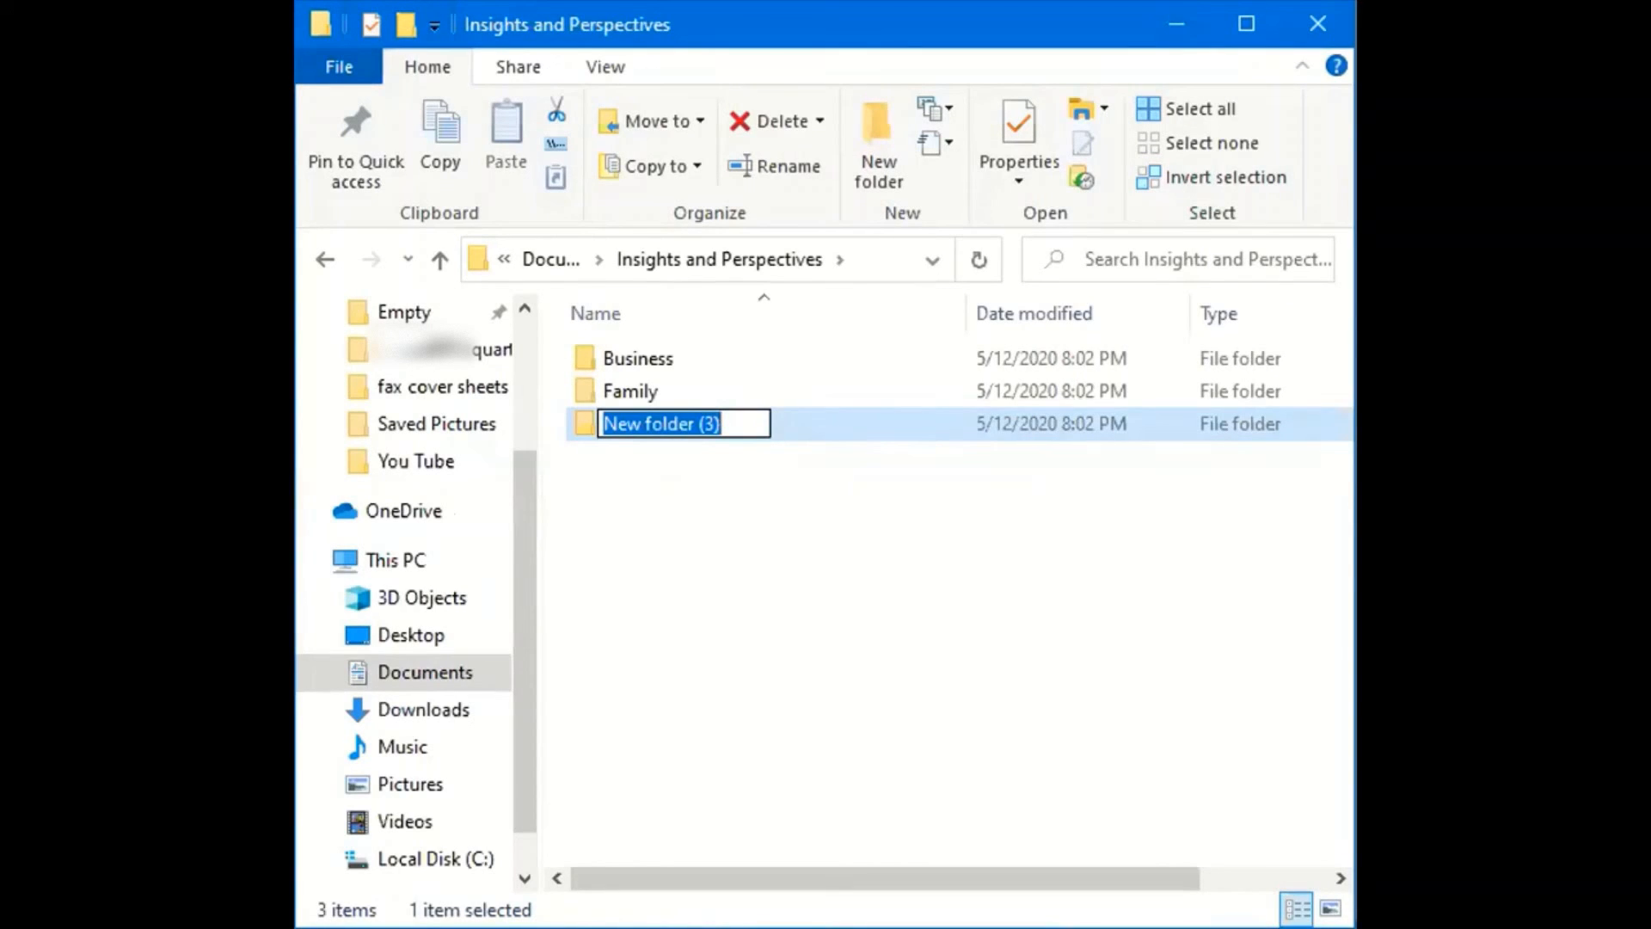
pyautogui.write('Church')
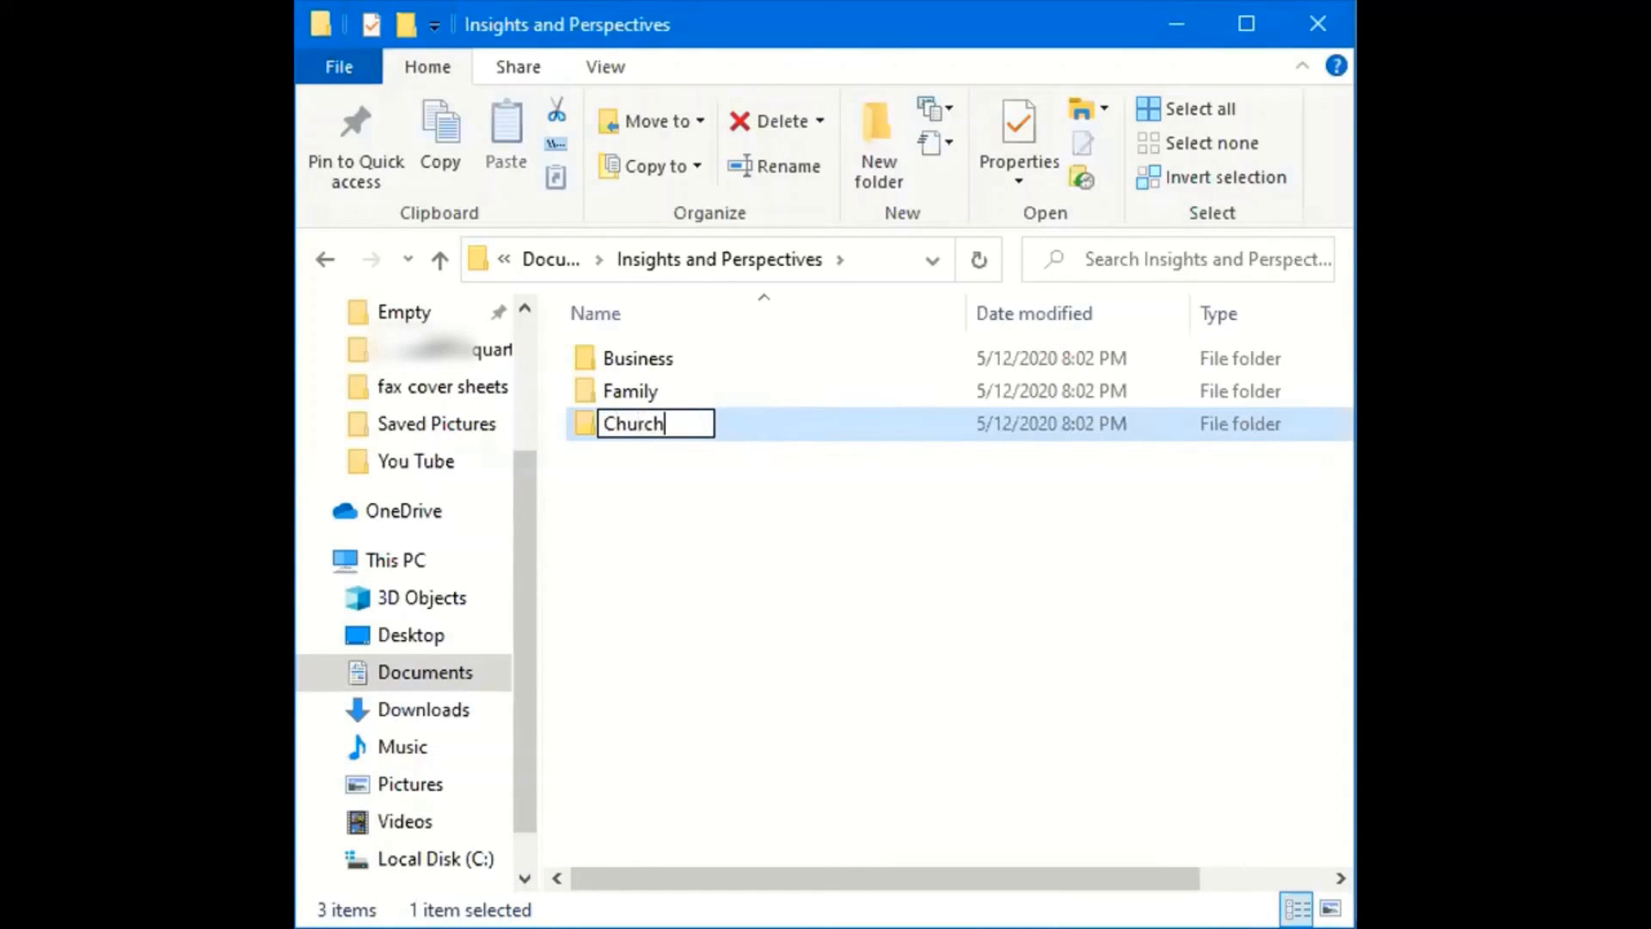
pyautogui.press('Return')
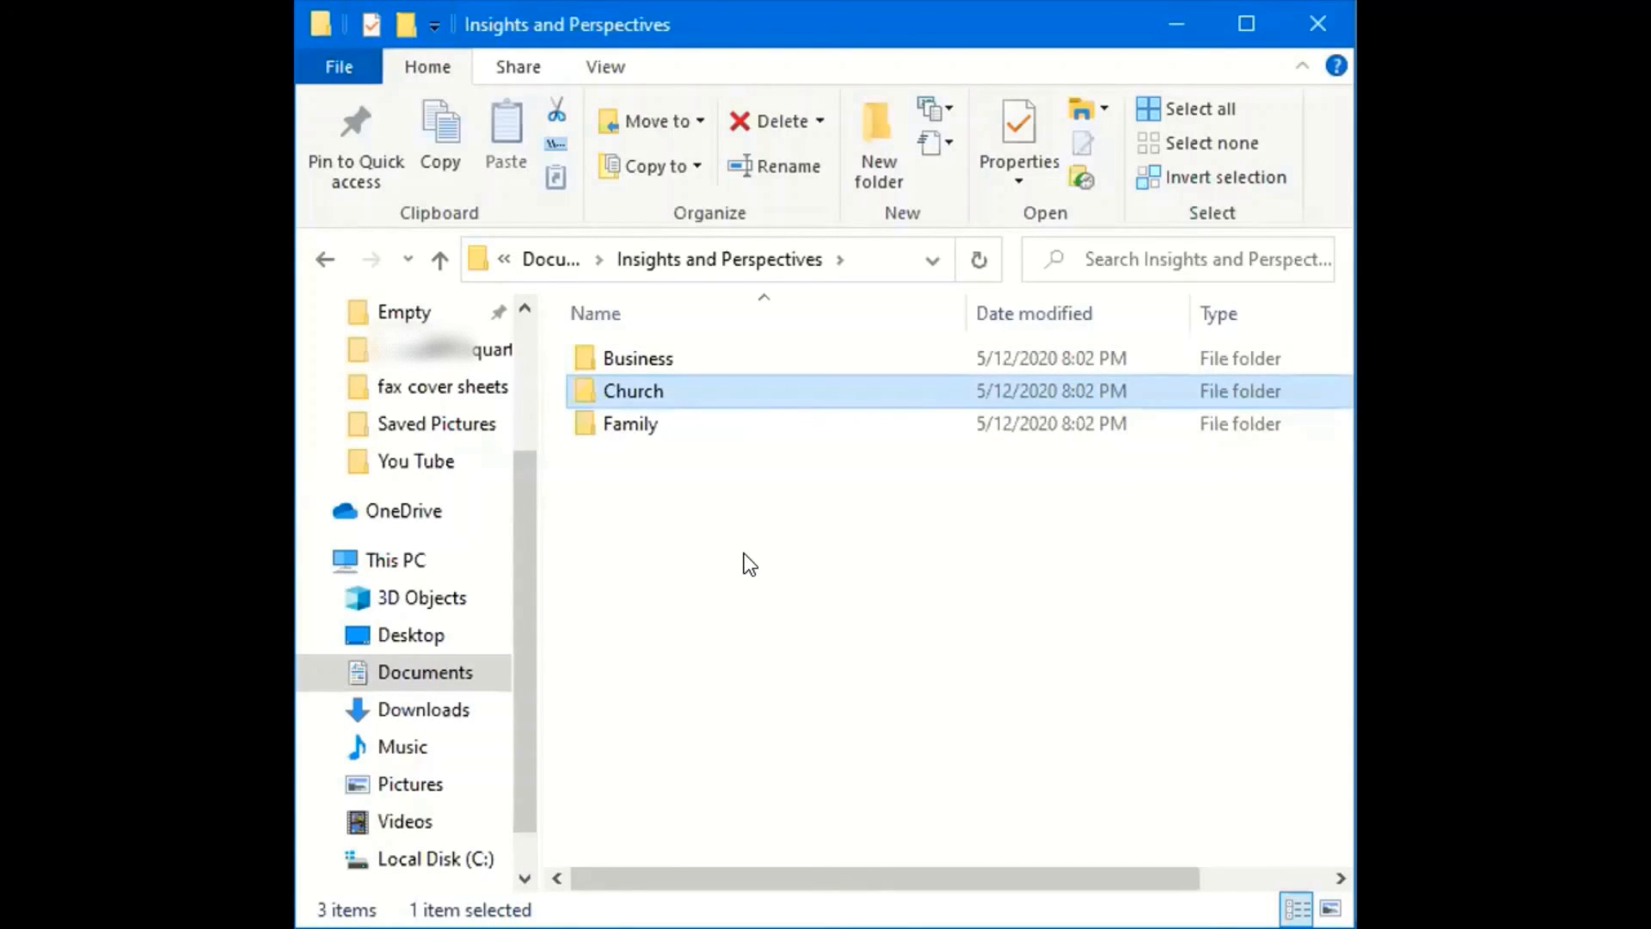
# Step: Add the number prefix 01 to the Family folder's name, making it 01 Family
pyautogui.rightClick(657, 426)
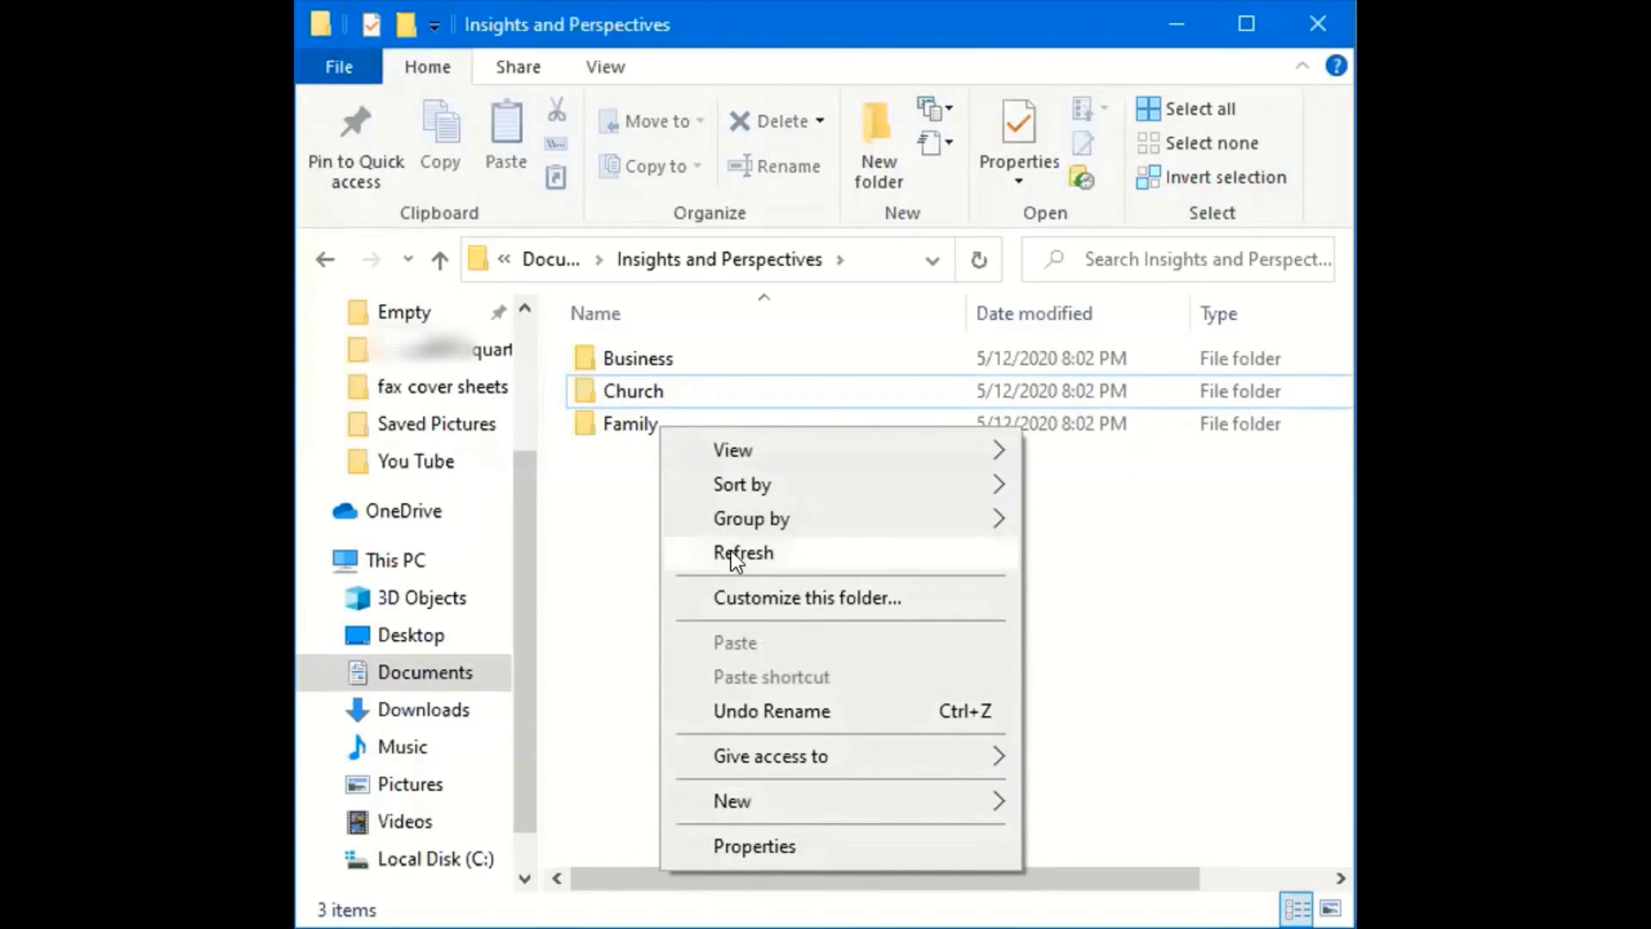
pyautogui.click(636, 417)
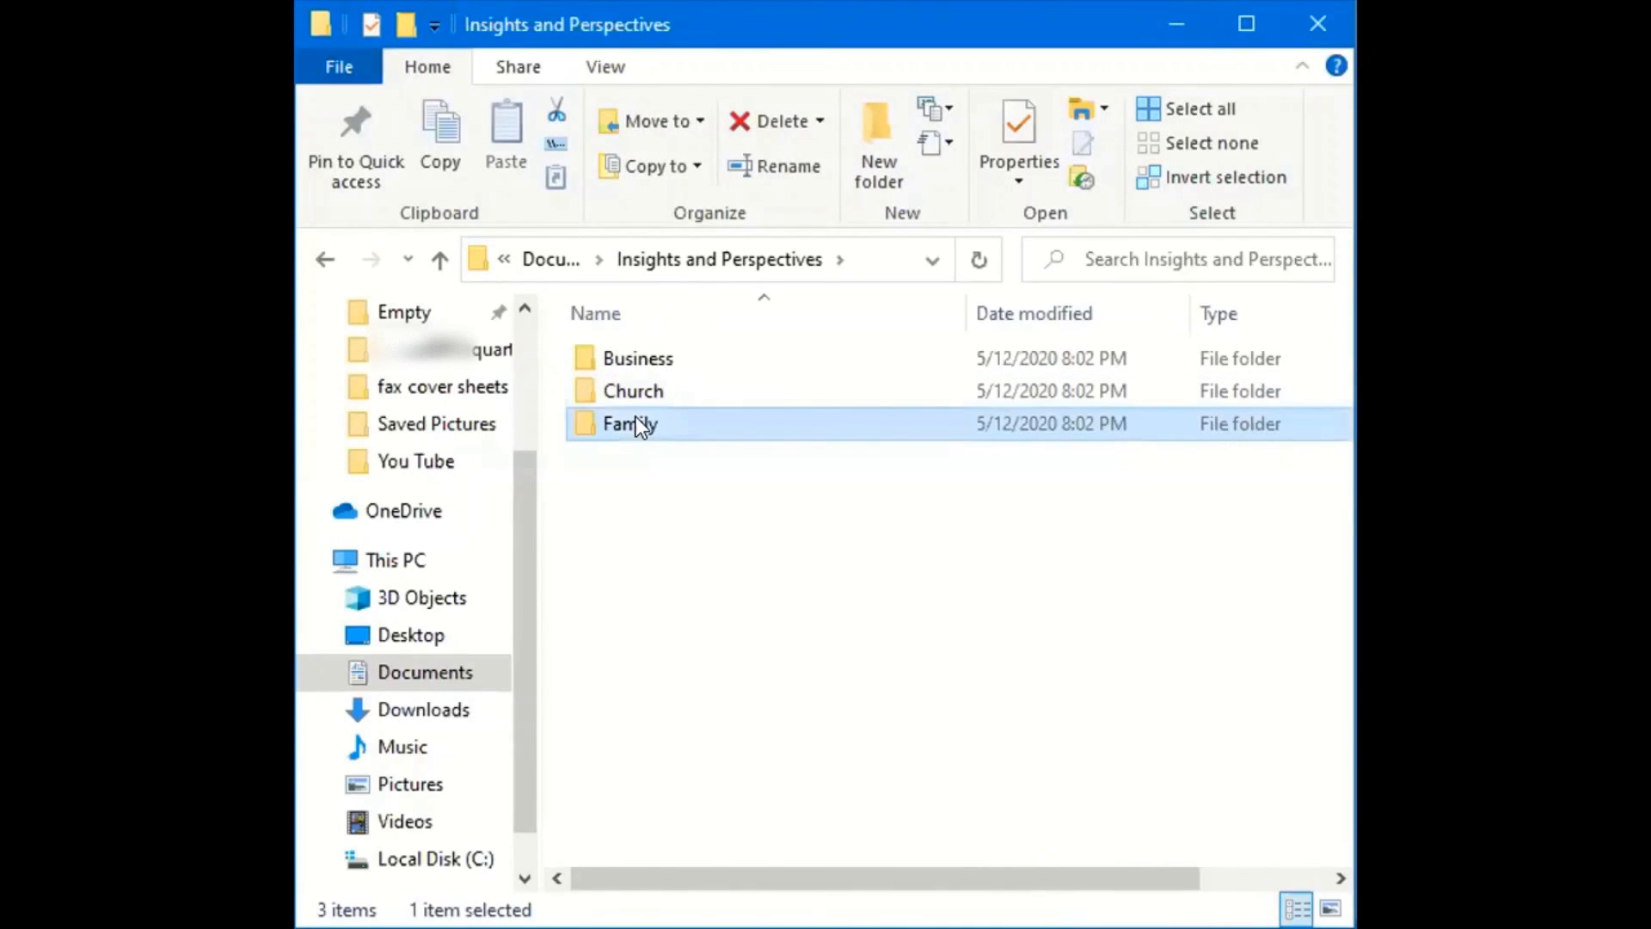
pyautogui.rightClick(636, 416)
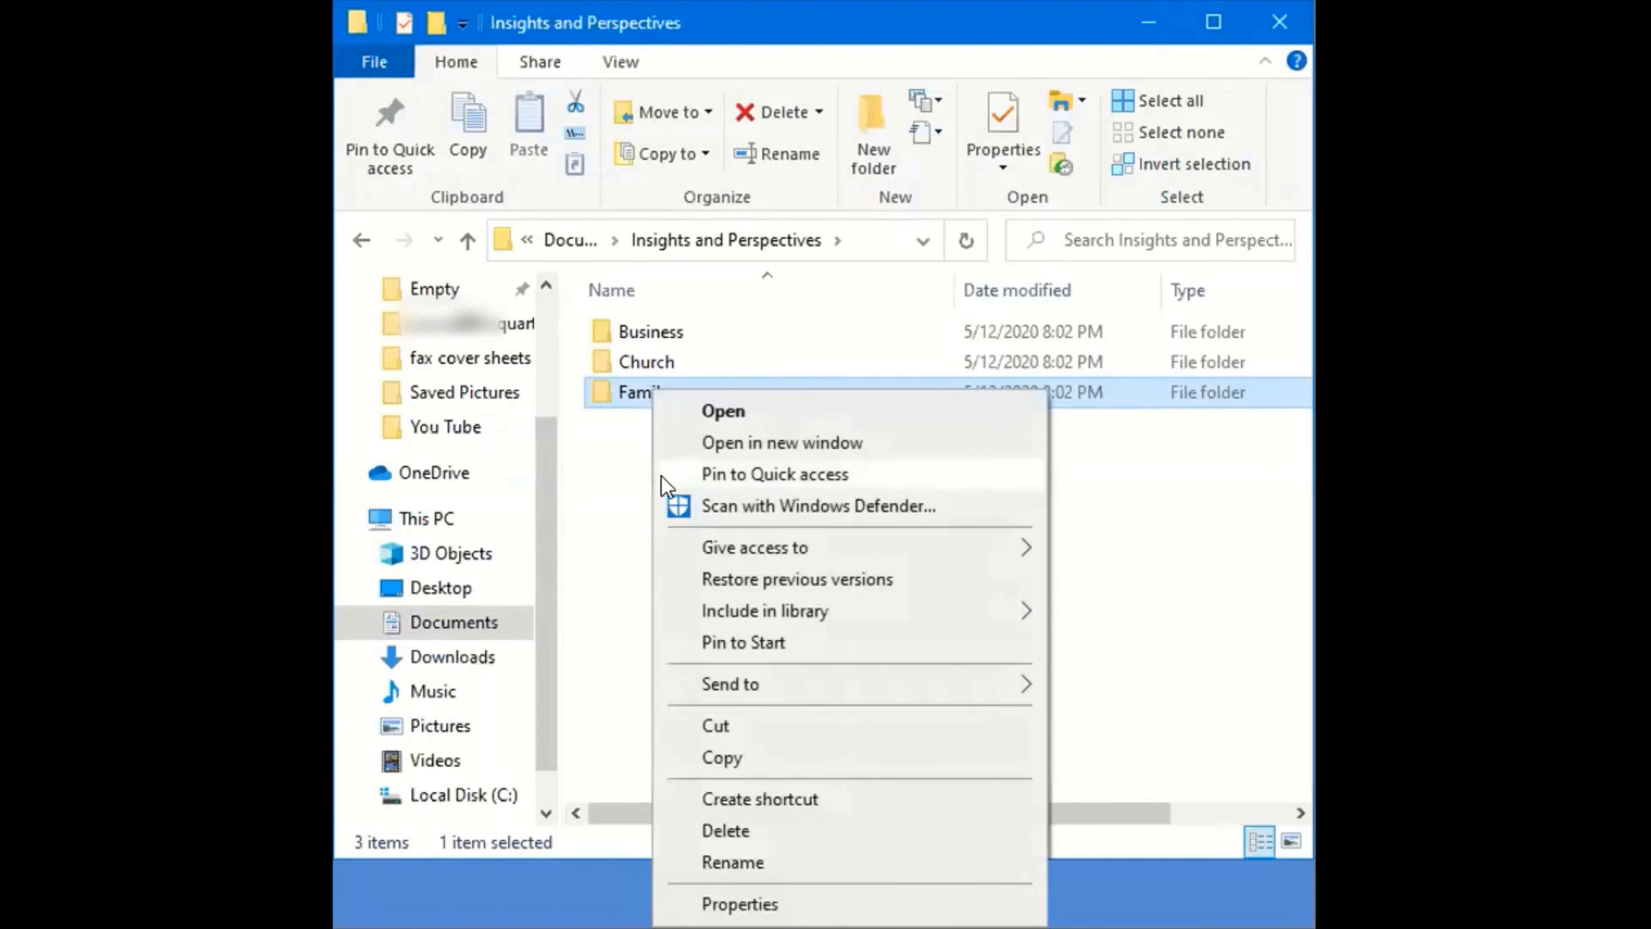
pyautogui.click(774, 857)
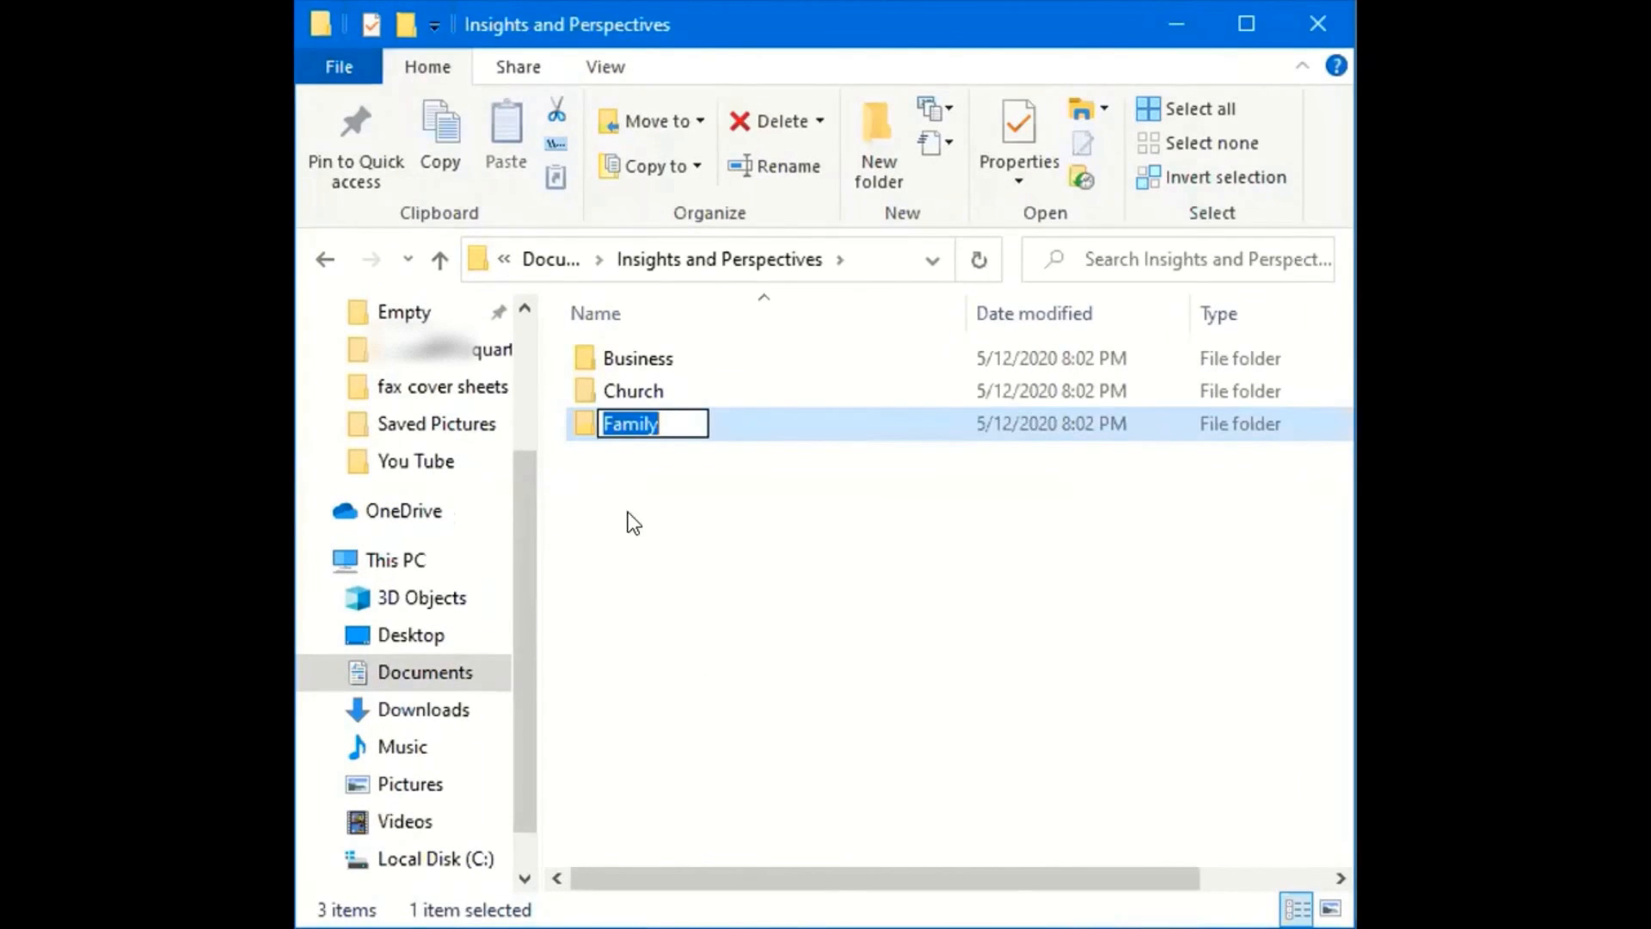
pyautogui.click(632, 421)
pyautogui.press('Left')
pyautogui.press('Left')
pyautogui.press('Left')
pyautogui.write('01')
pyautogui.click(685, 555)
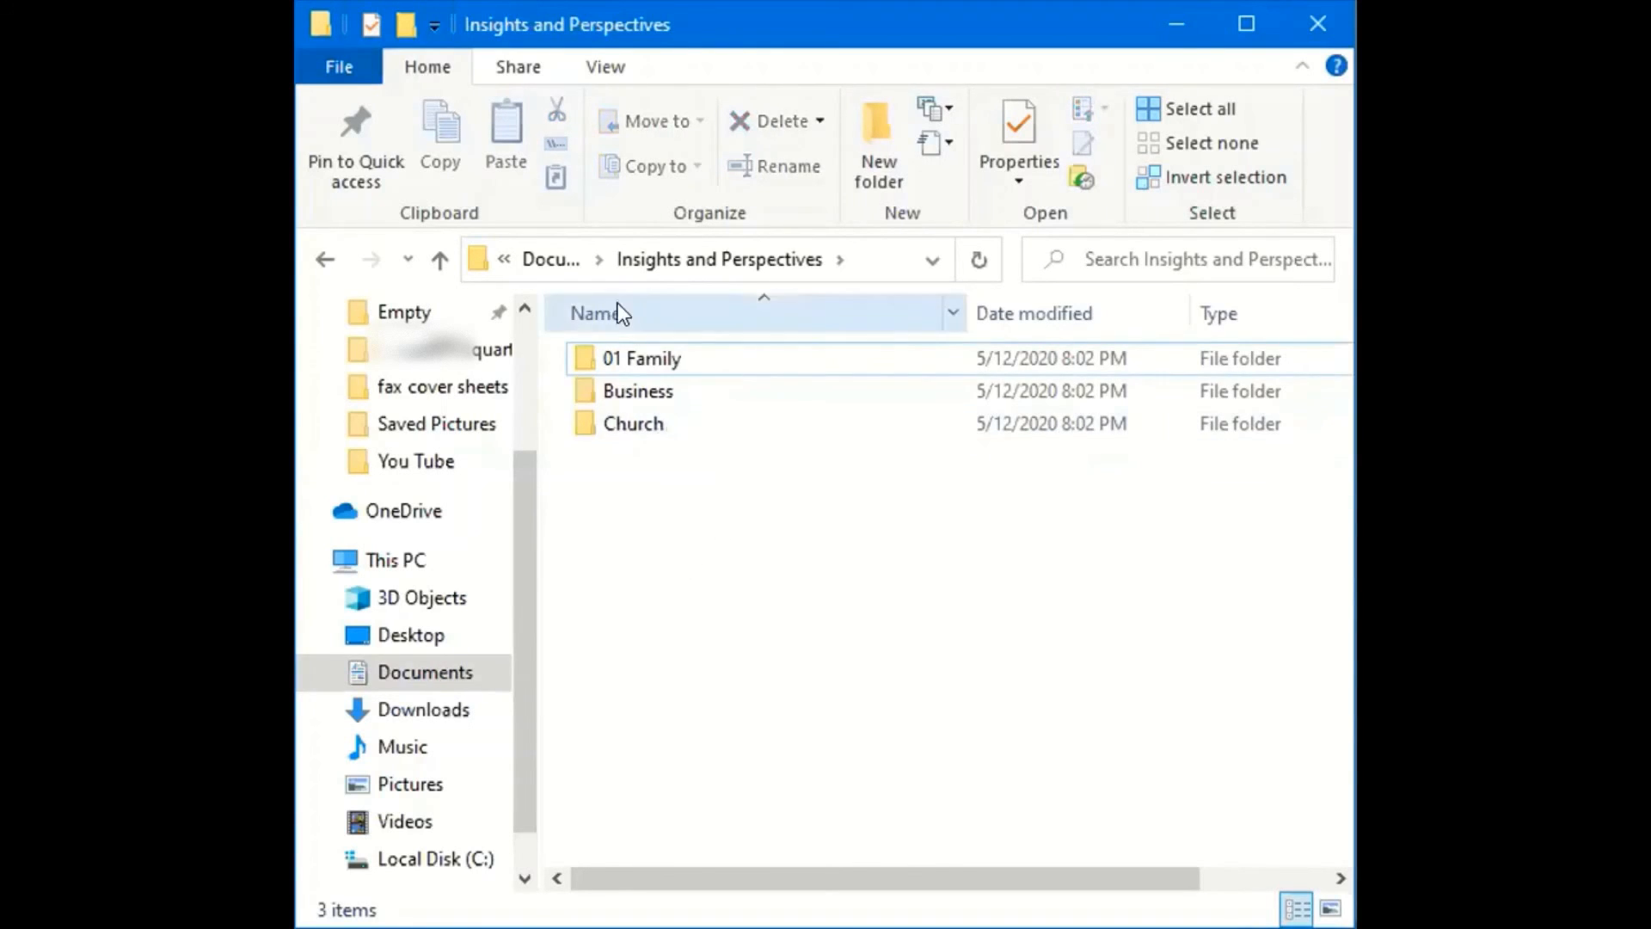
# Step: Open the 01 Family folder and create three new subfolders in it with default names
pyautogui.click(675, 365)
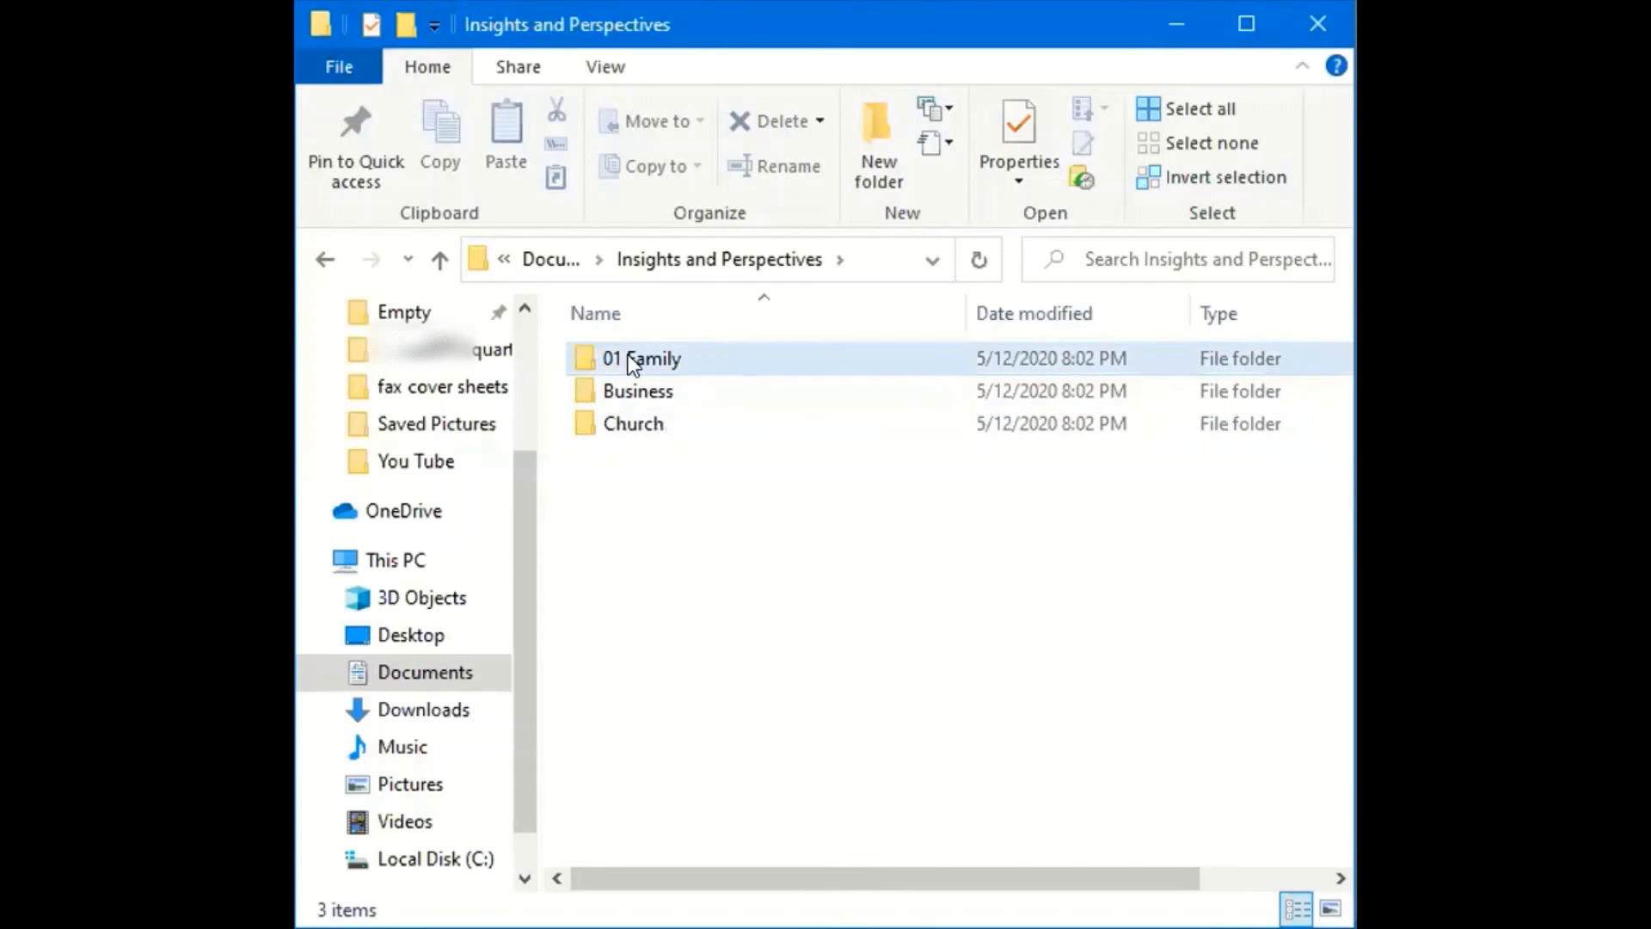
pyautogui.doubleClick(704, 356)
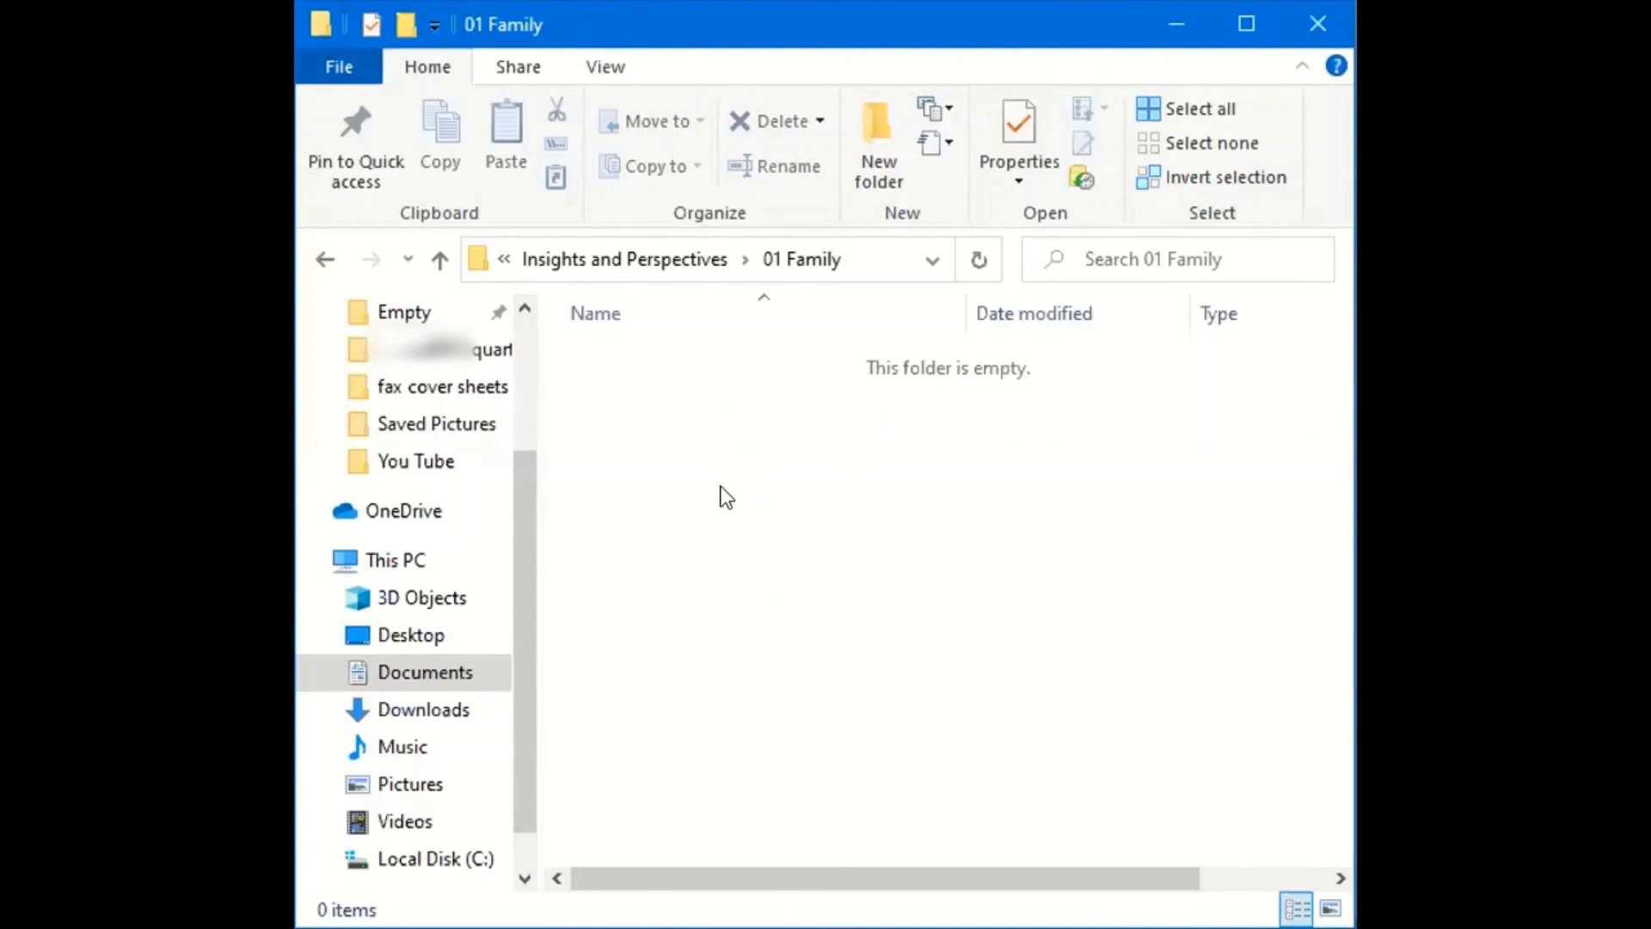
pyautogui.click(404, 29)
pyautogui.click(405, 29)
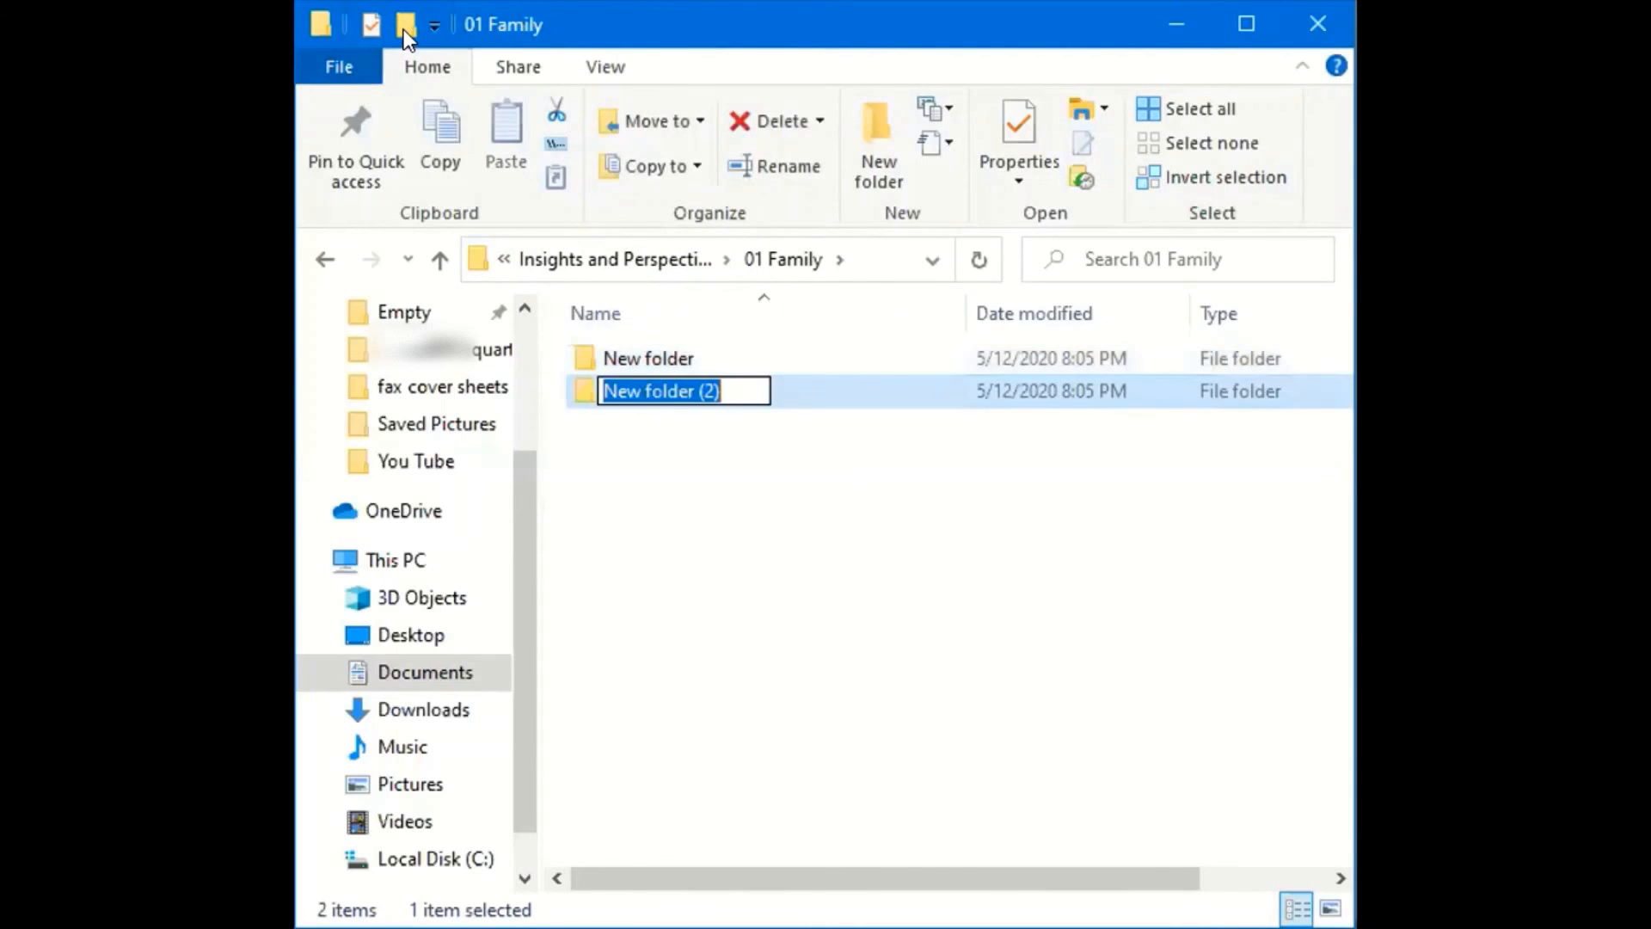
pyautogui.click(405, 29)
pyautogui.click(676, 658)
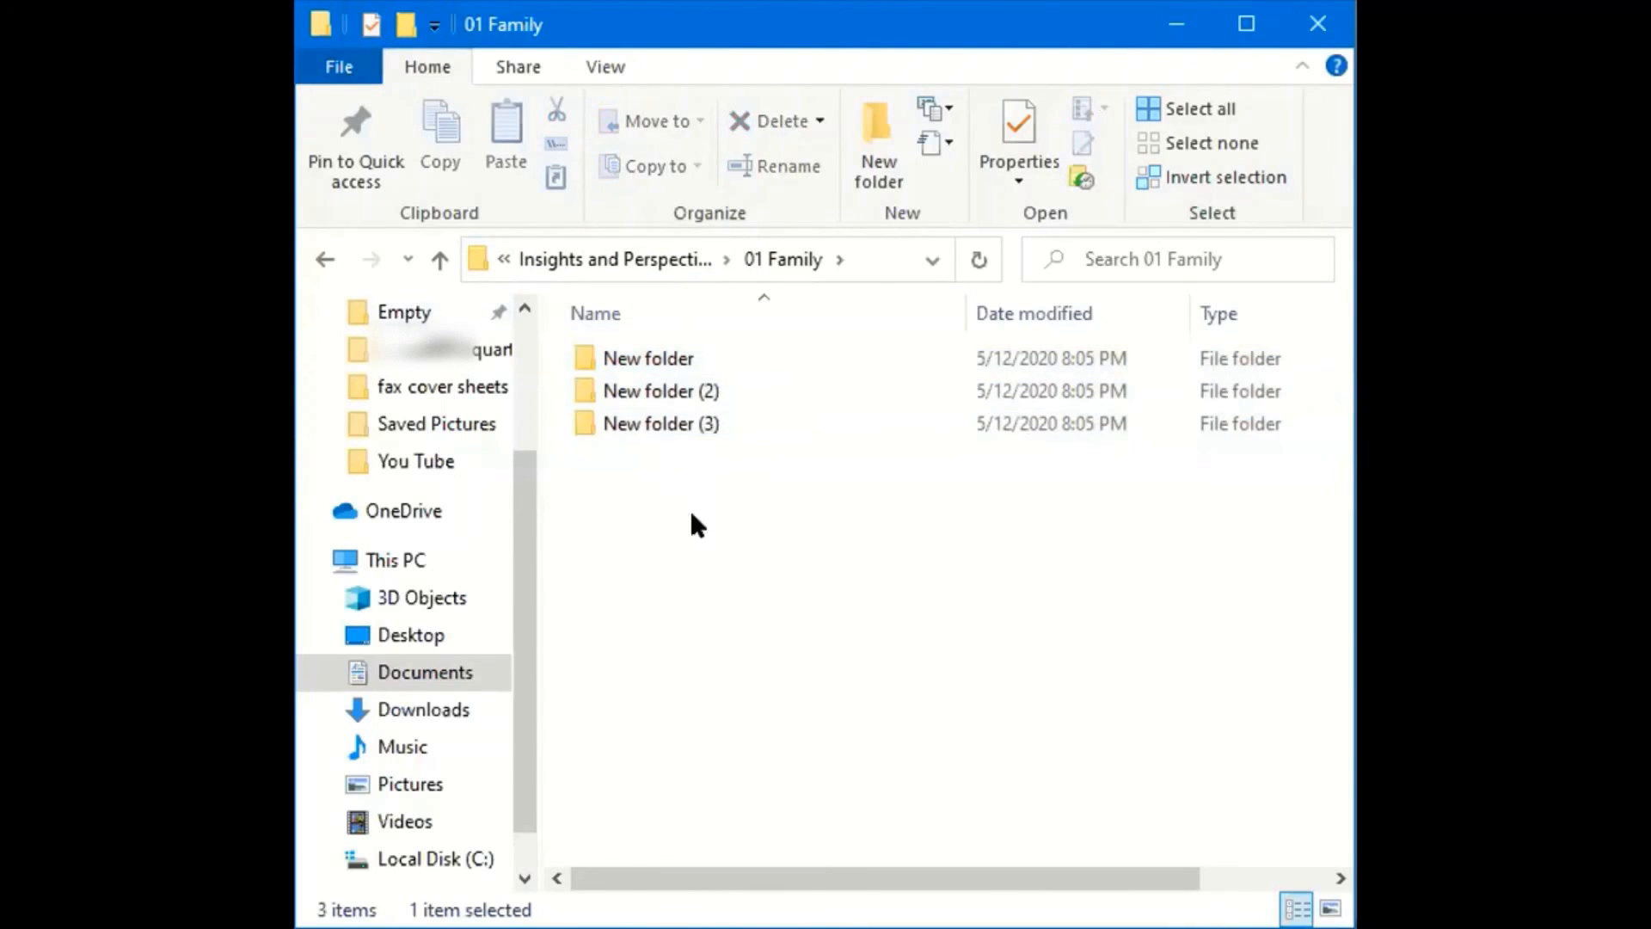
# Step: Rename the subfolder called New folder in 01 Family as Wifes family
pyautogui.click(633, 357)
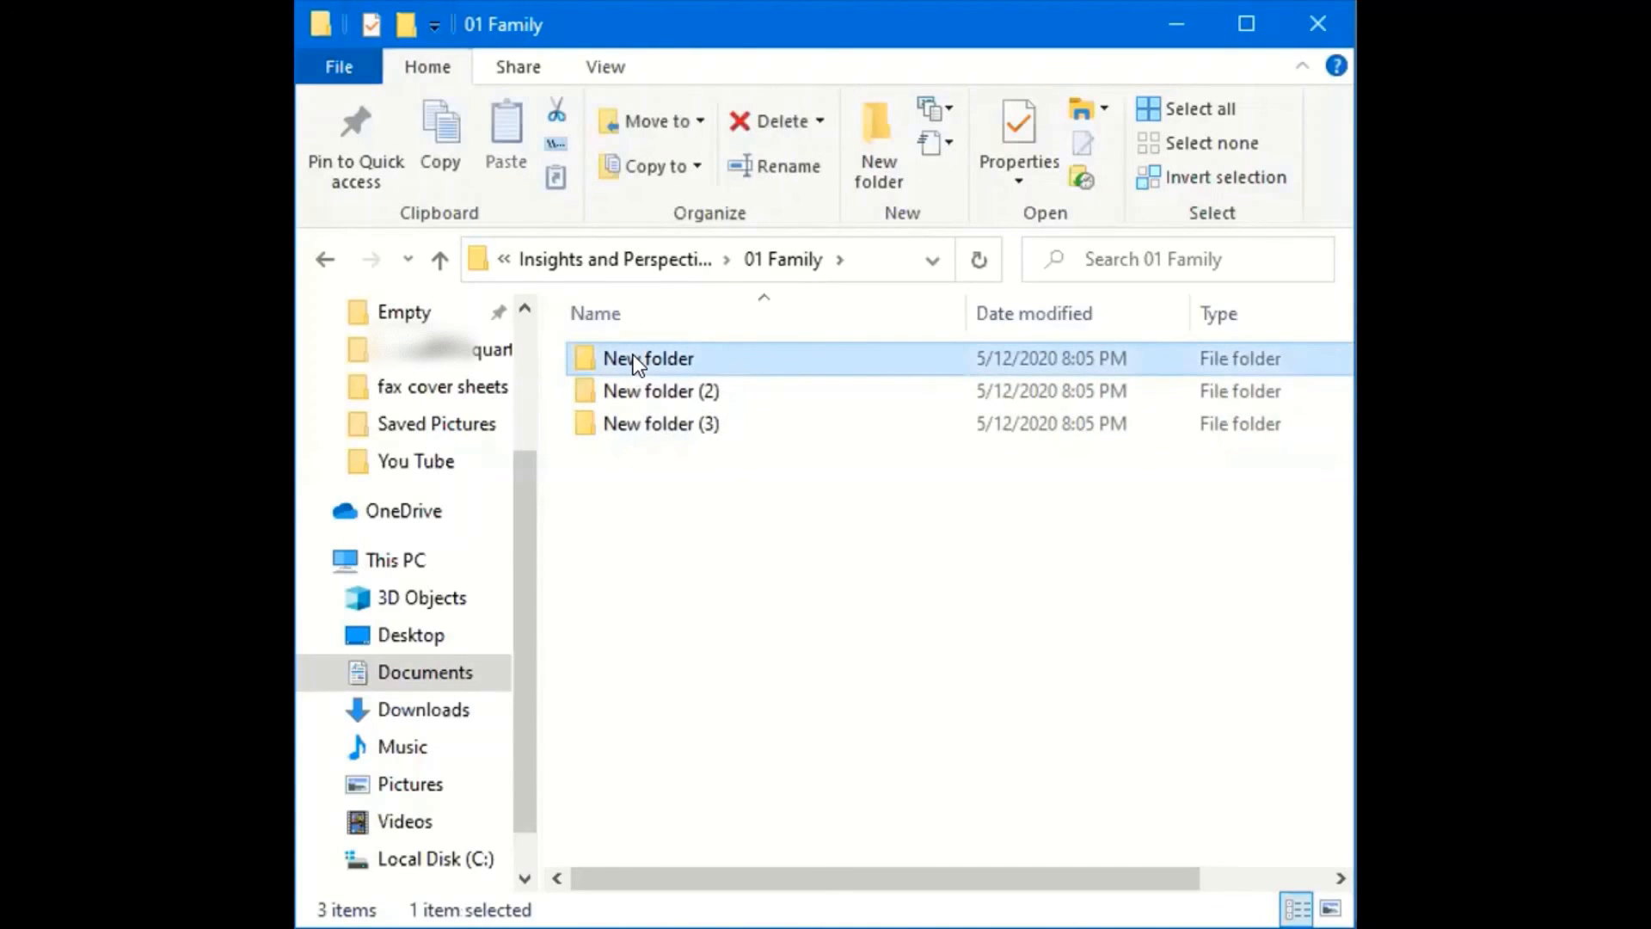
pyautogui.click(633, 356)
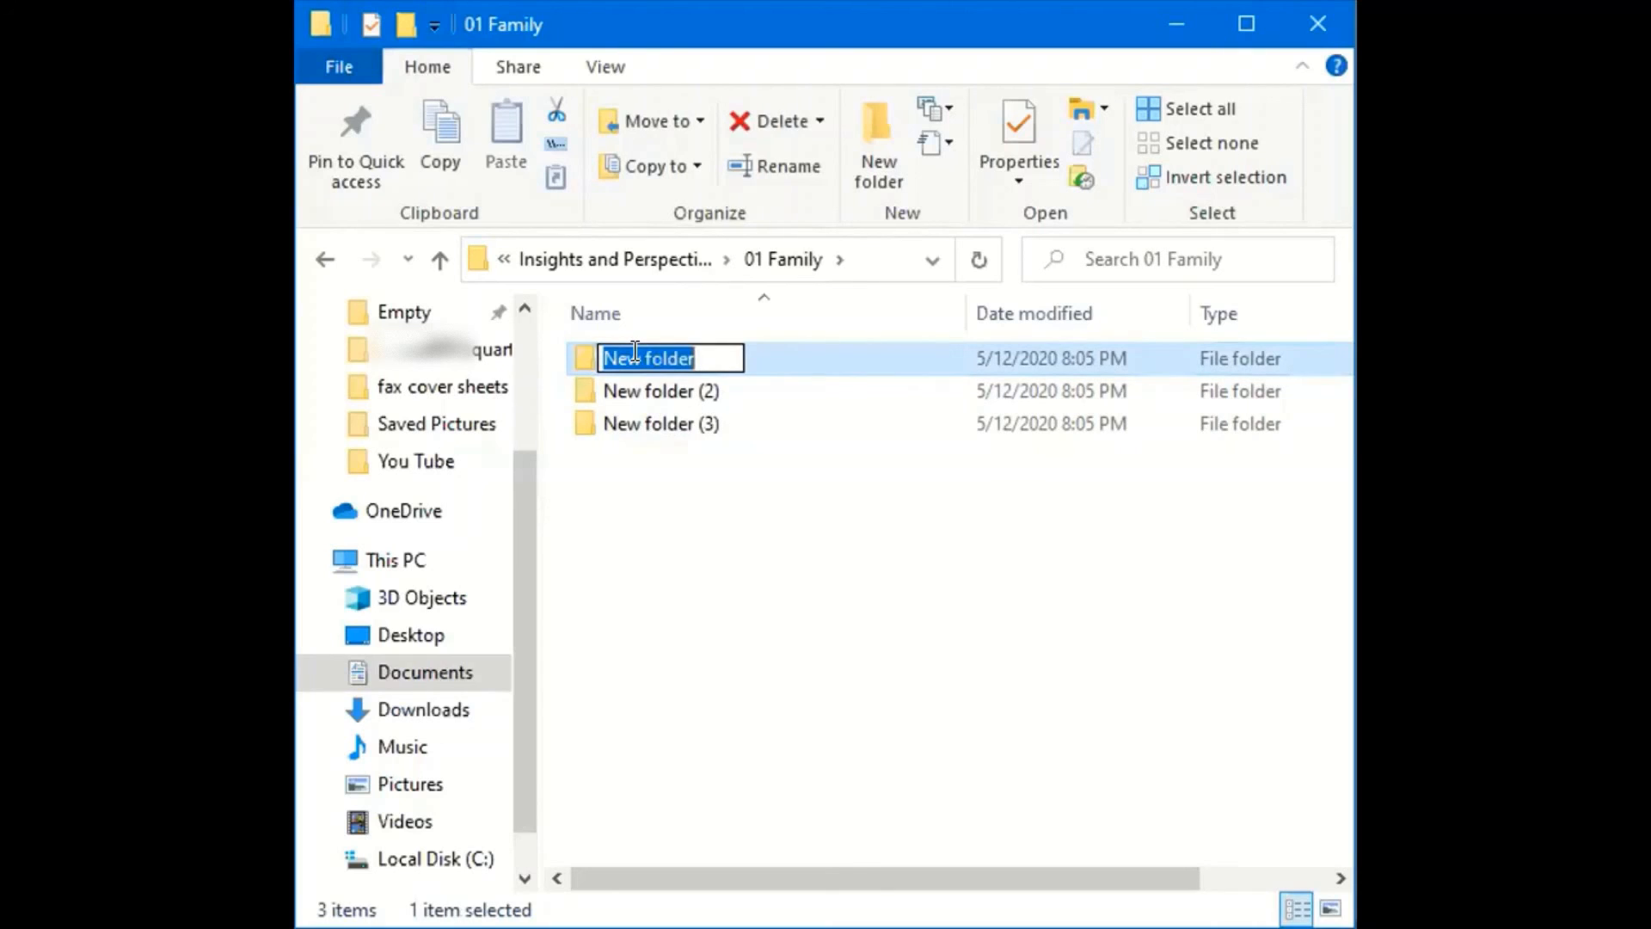
pyautogui.write('Wifes f')
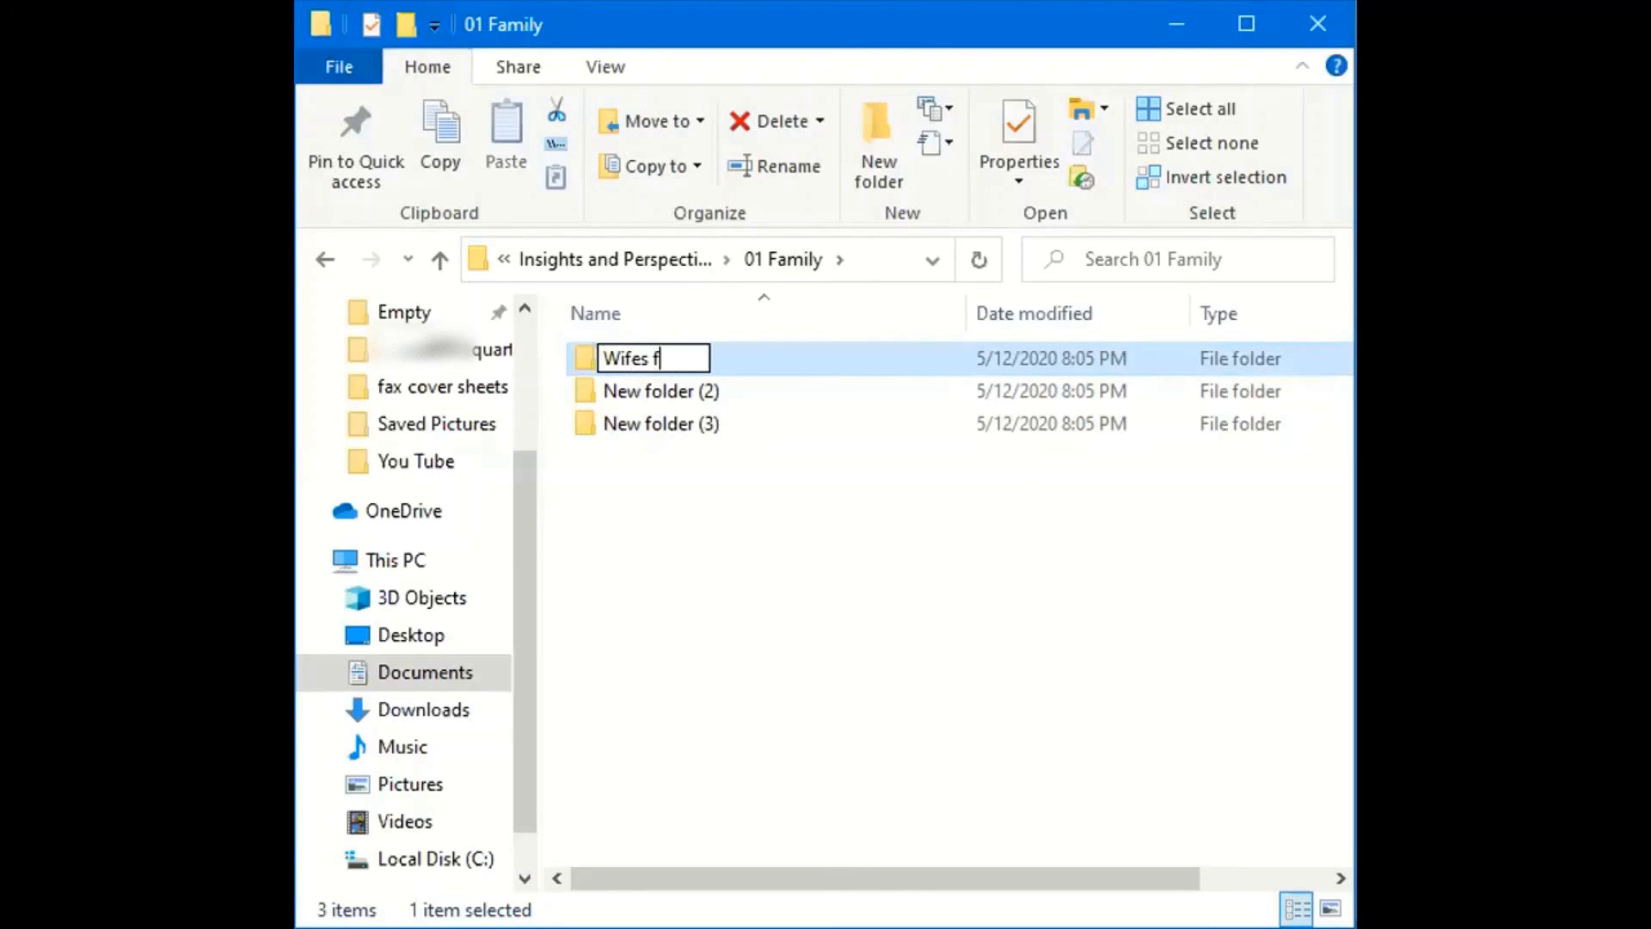
pyautogui.write('amily')
pyautogui.press('BackSpace')
pyautogui.press('BackSpace')
pyautogui.write('ly')
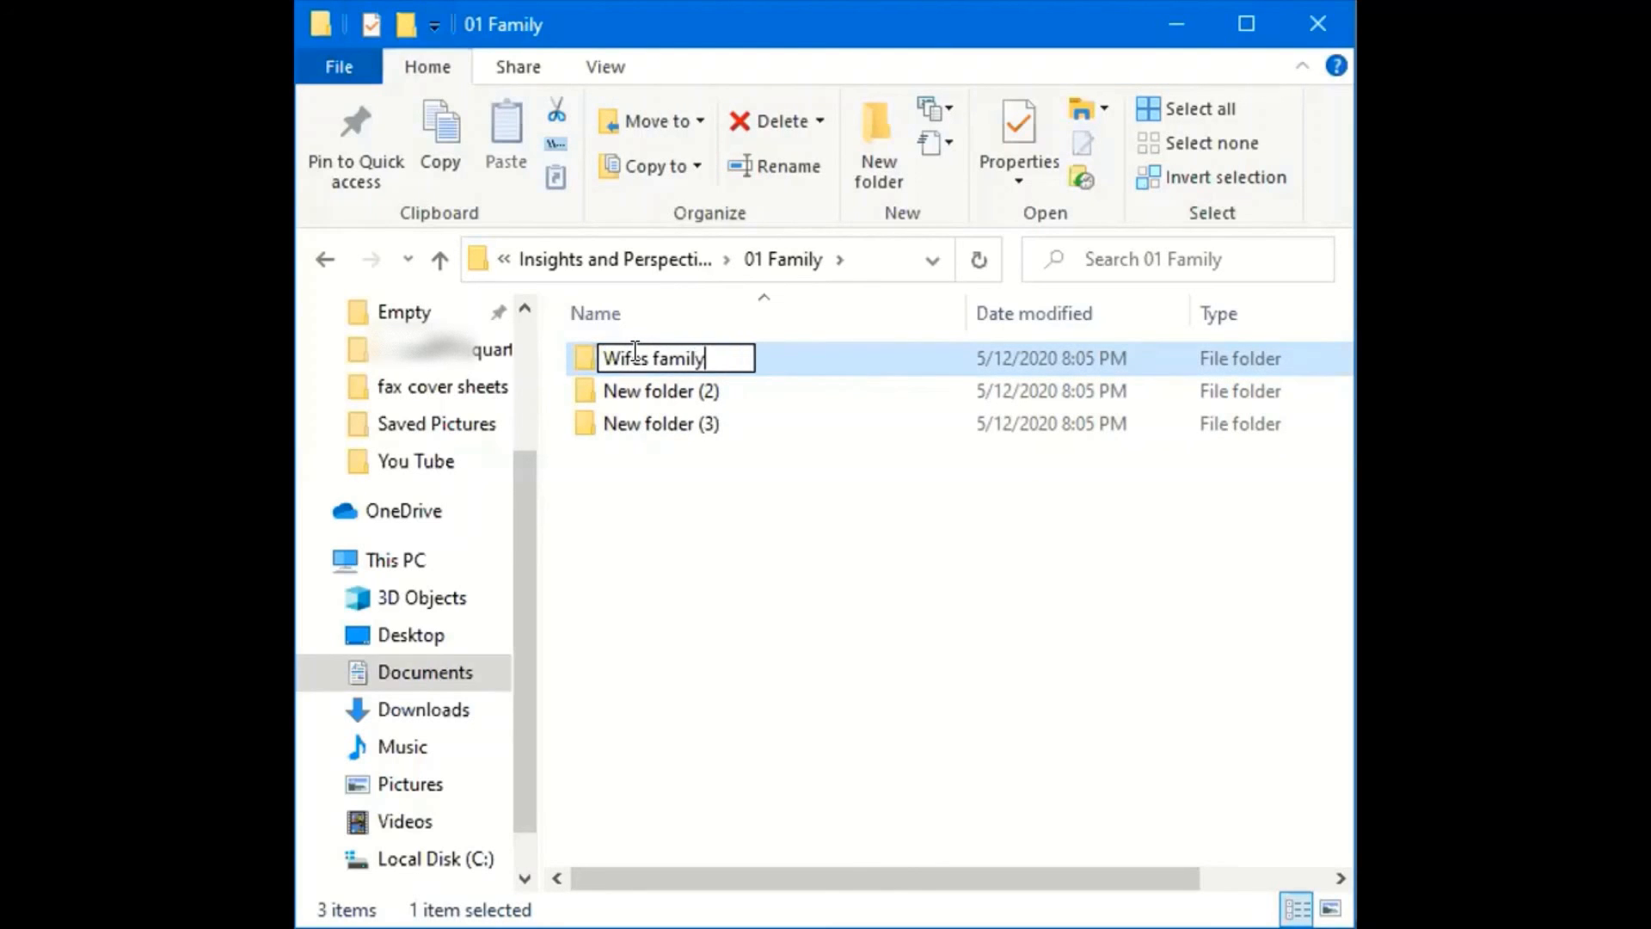
pyautogui.press('Return')
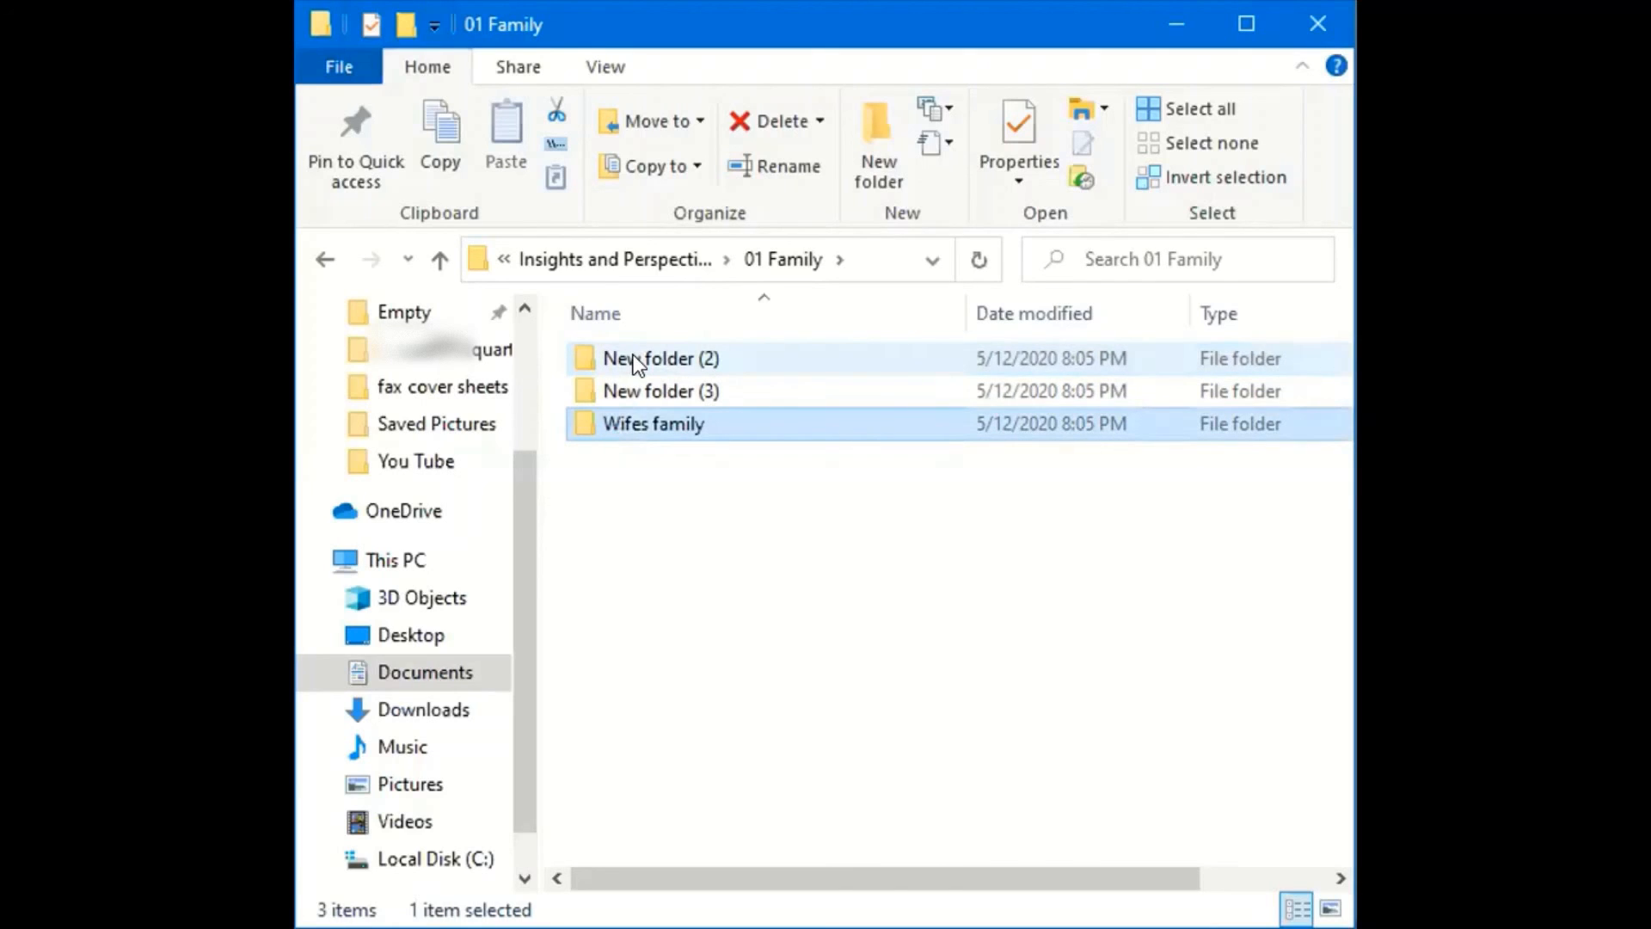
# Step: Rename the subfolder New folder (3) in 01 Family as My family
pyautogui.click(643, 395)
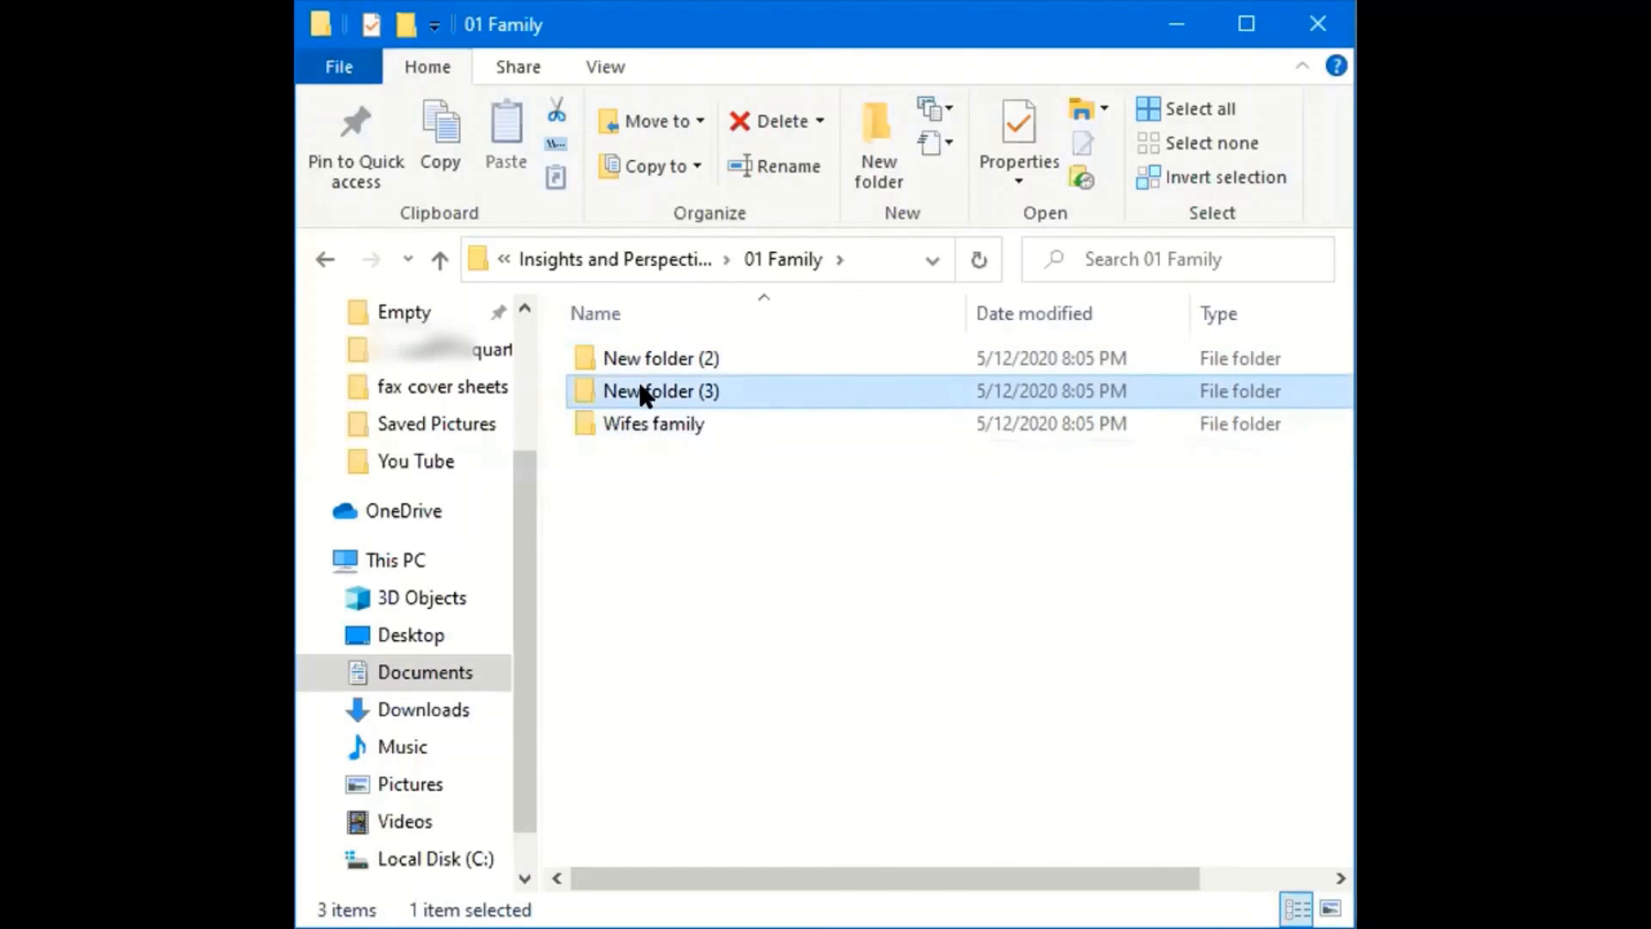
pyautogui.click(642, 392)
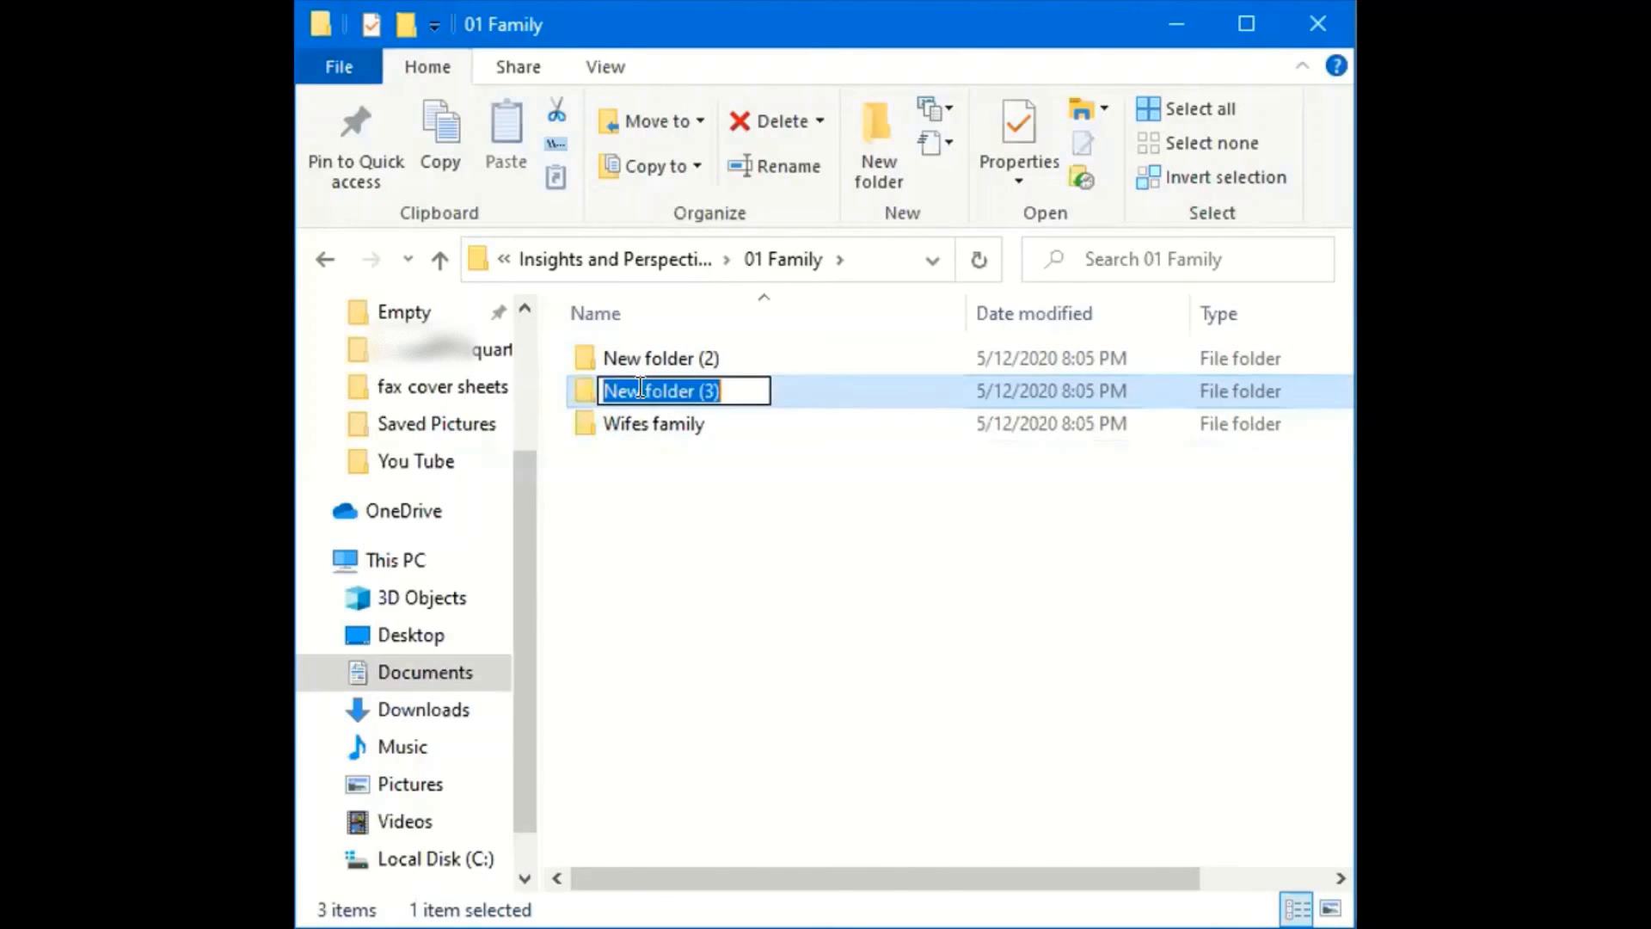
pyautogui.write('My f')
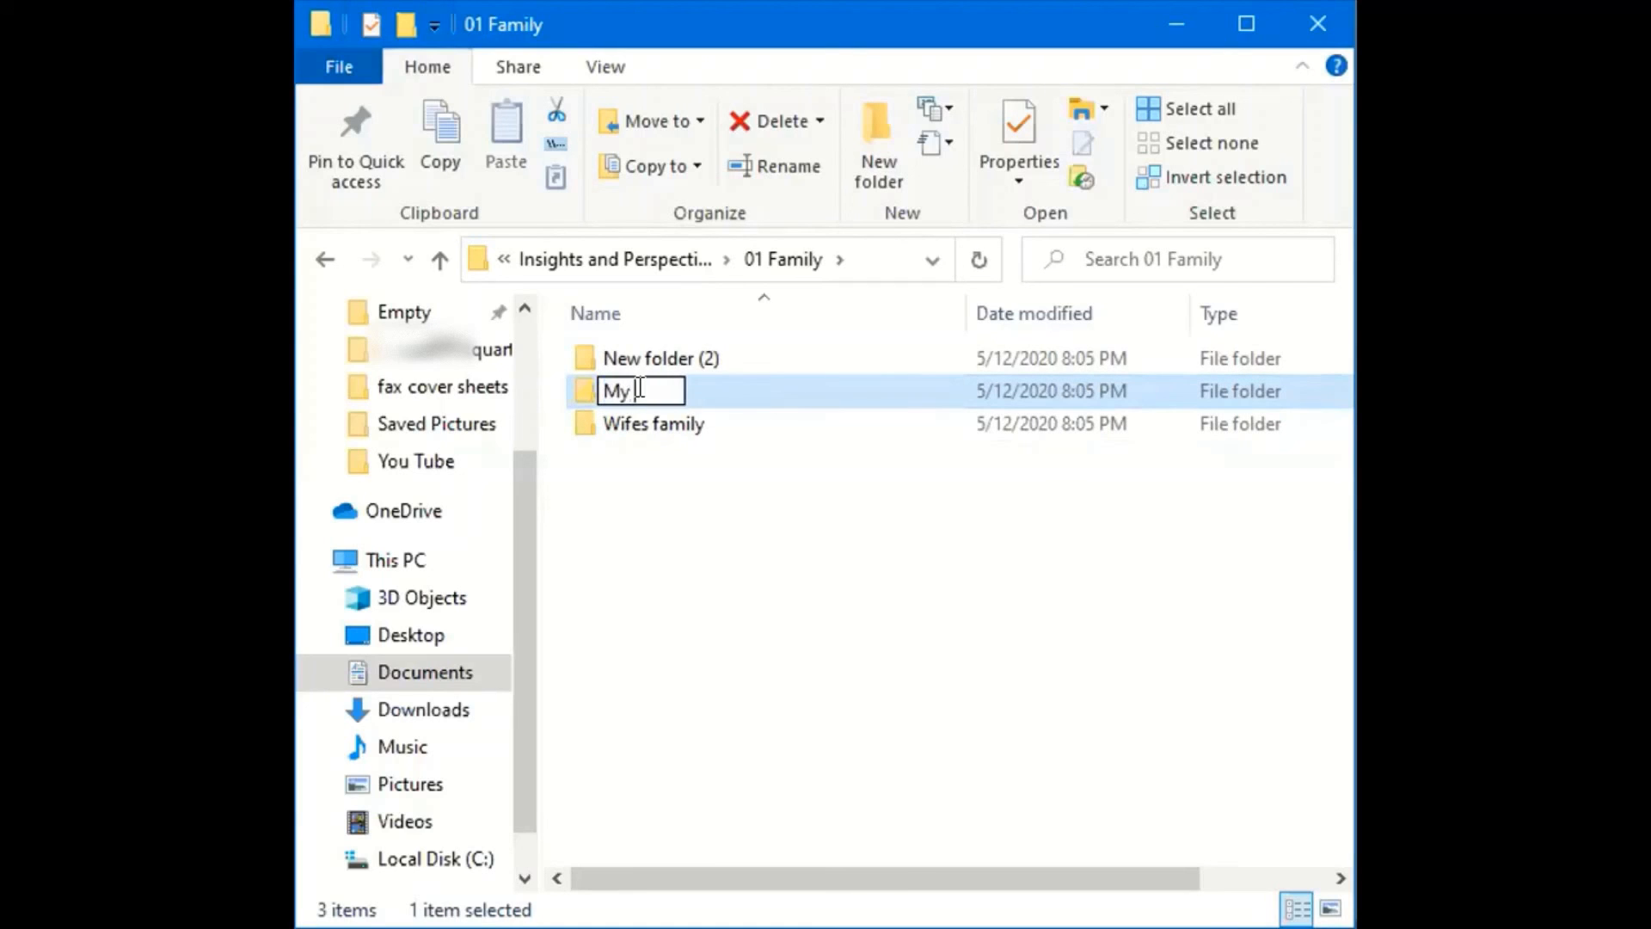
pyautogui.write('amily')
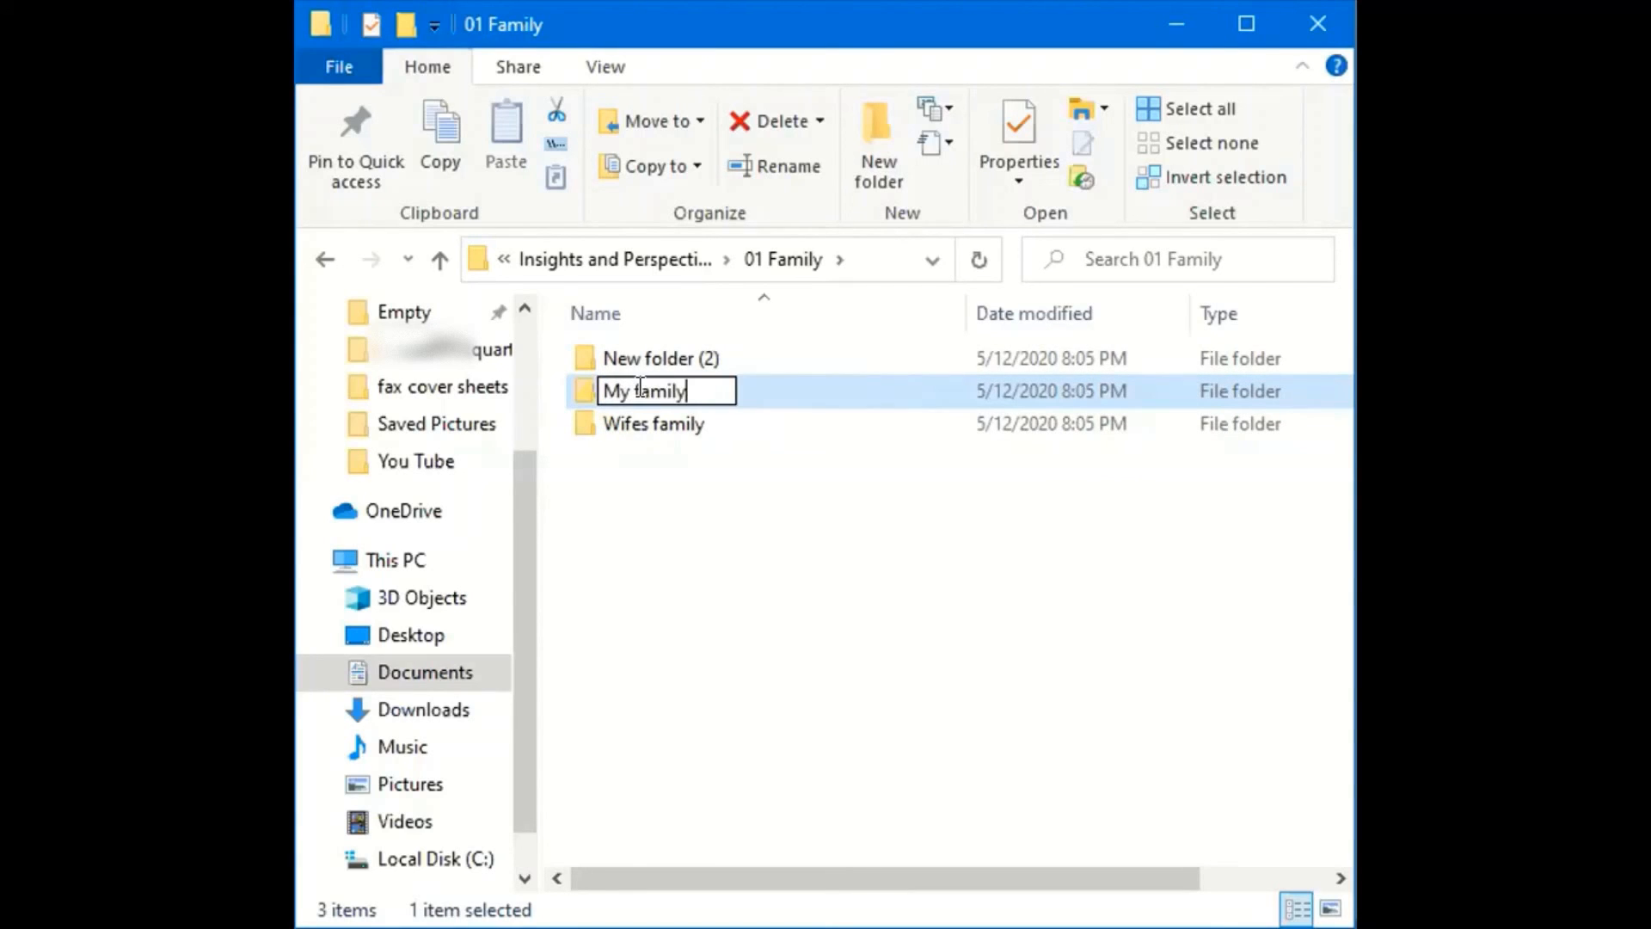
pyautogui.press('Return')
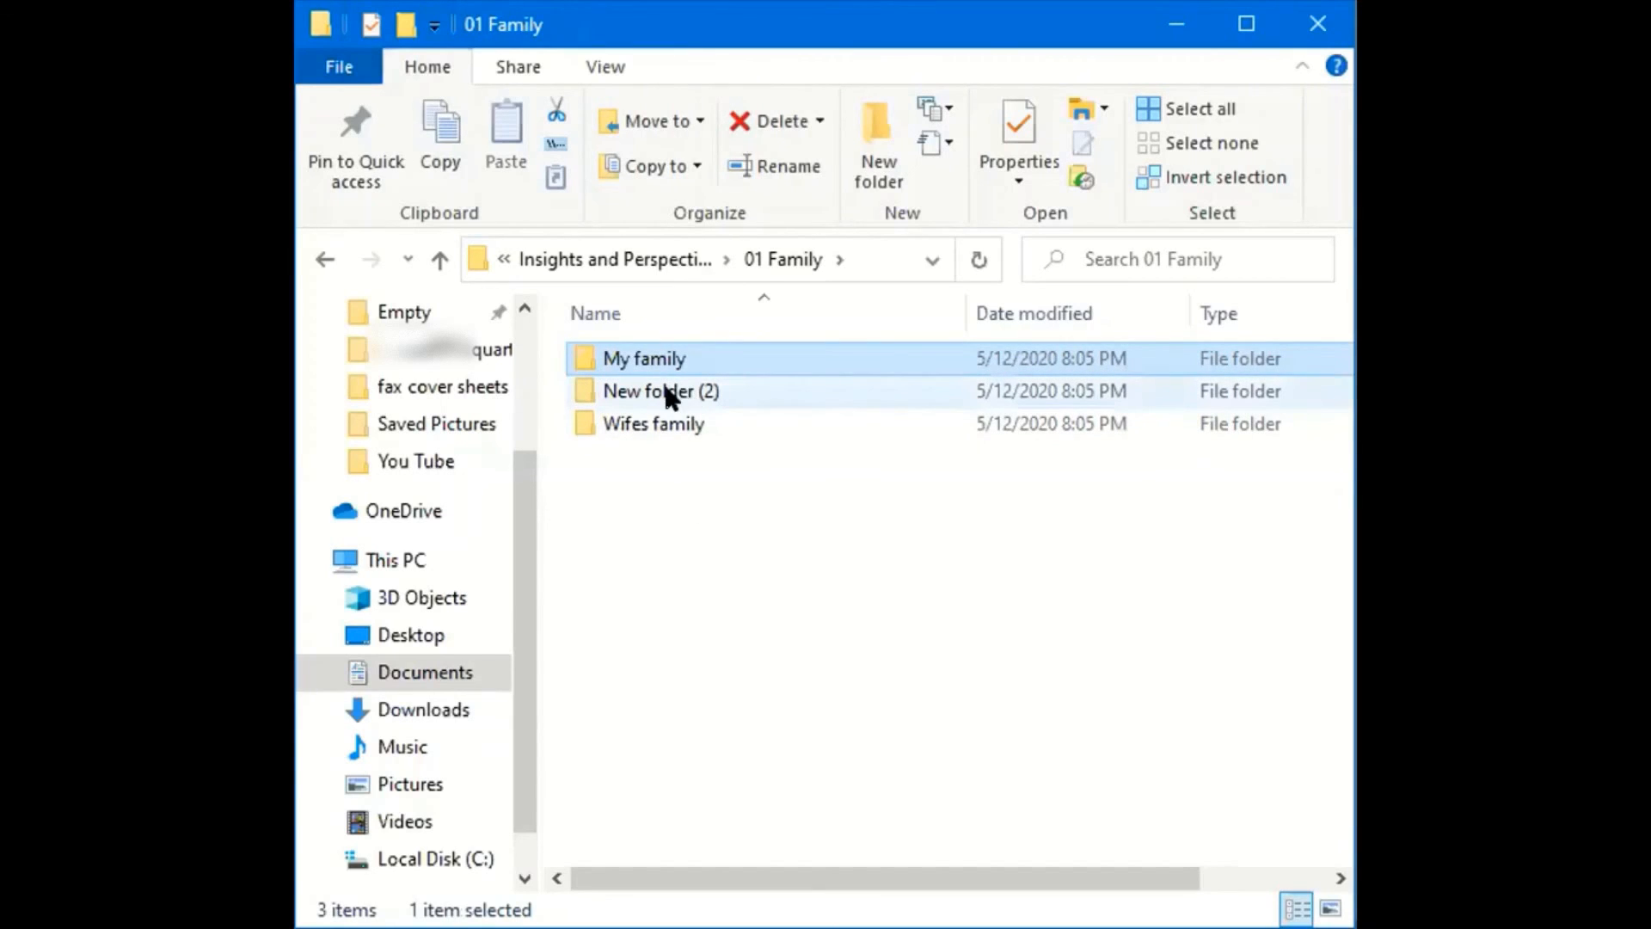
# Step: Rename the subfolder New folder (2) in 01 Family as Extended family and clear the selection
pyautogui.click(658, 389)
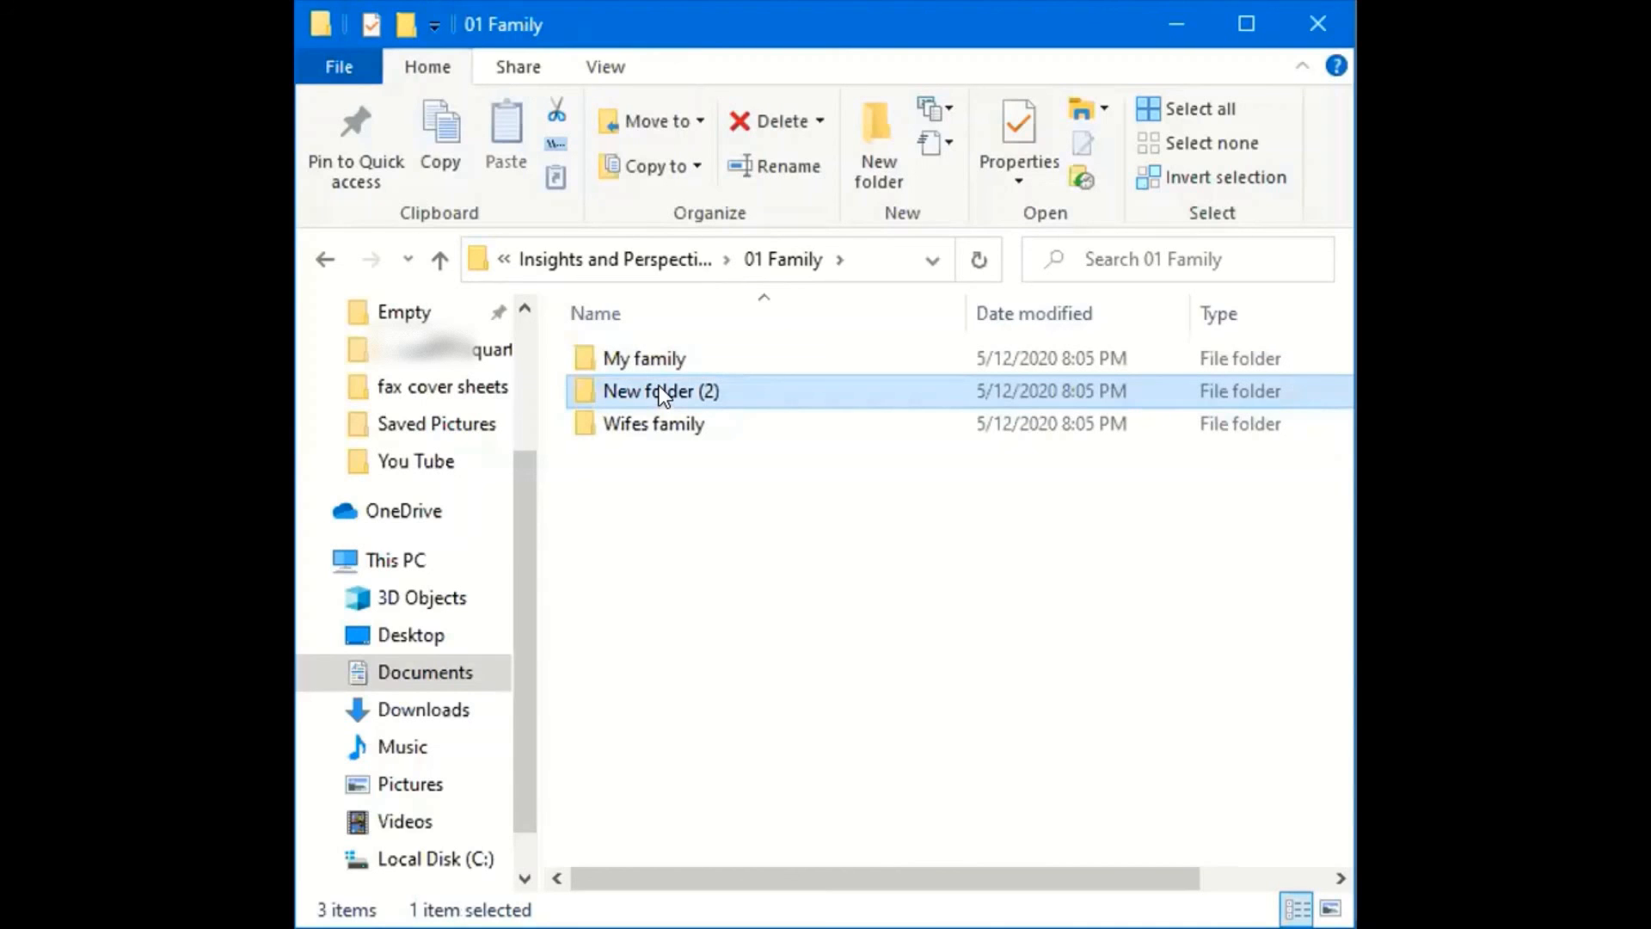
pyautogui.rightClick(659, 387)
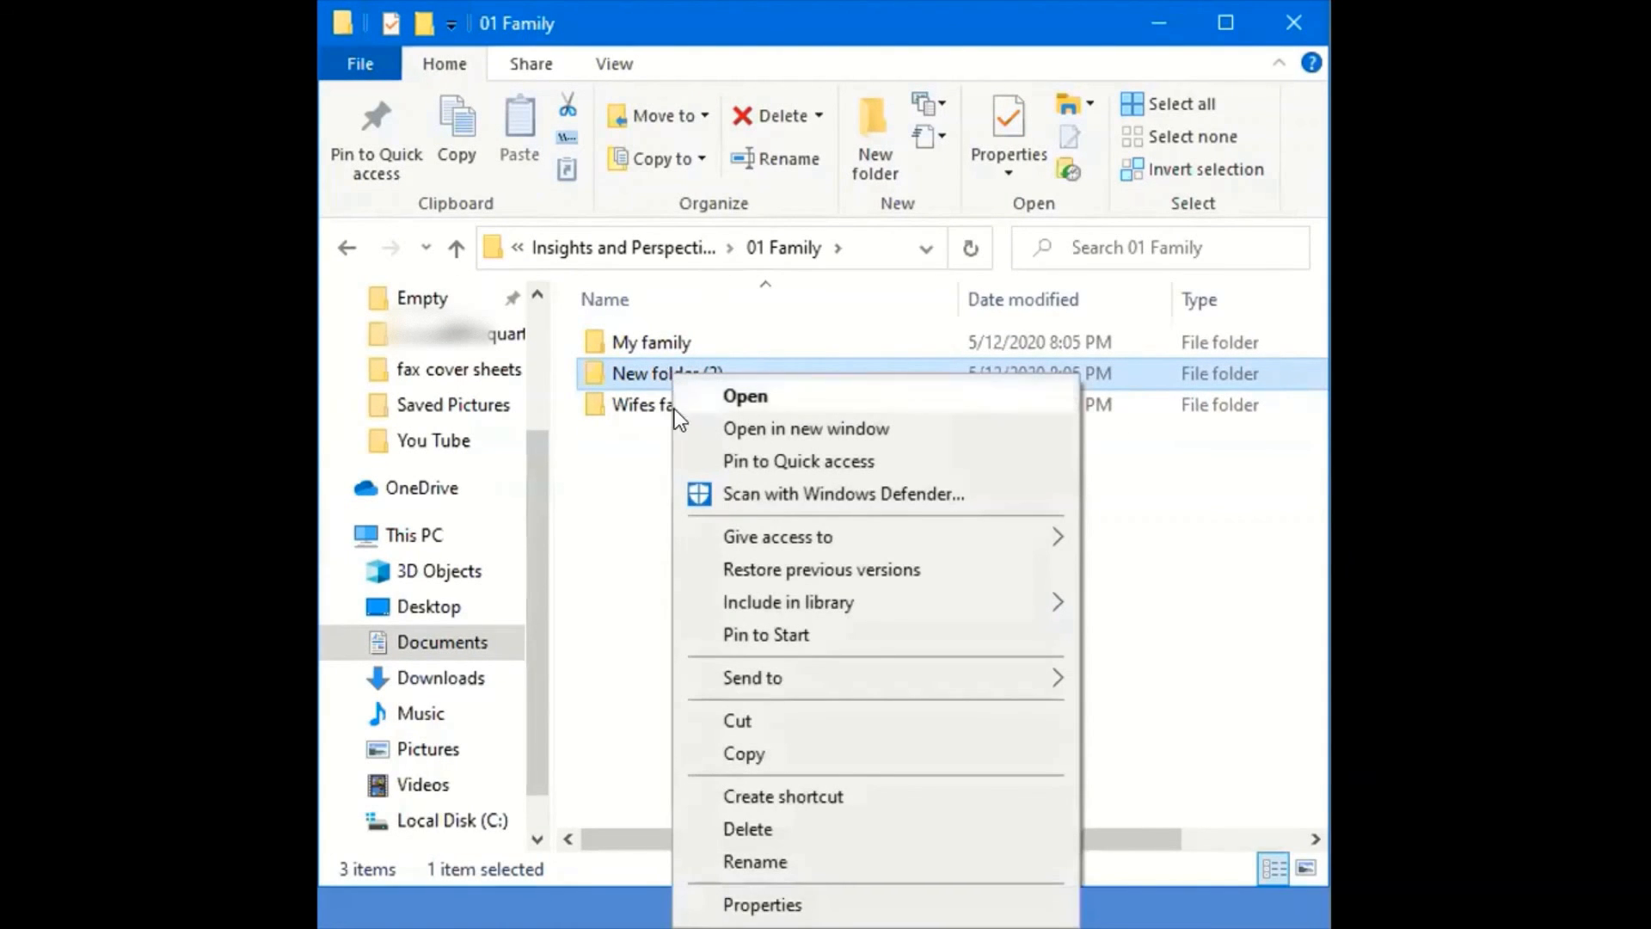
pyautogui.click(813, 860)
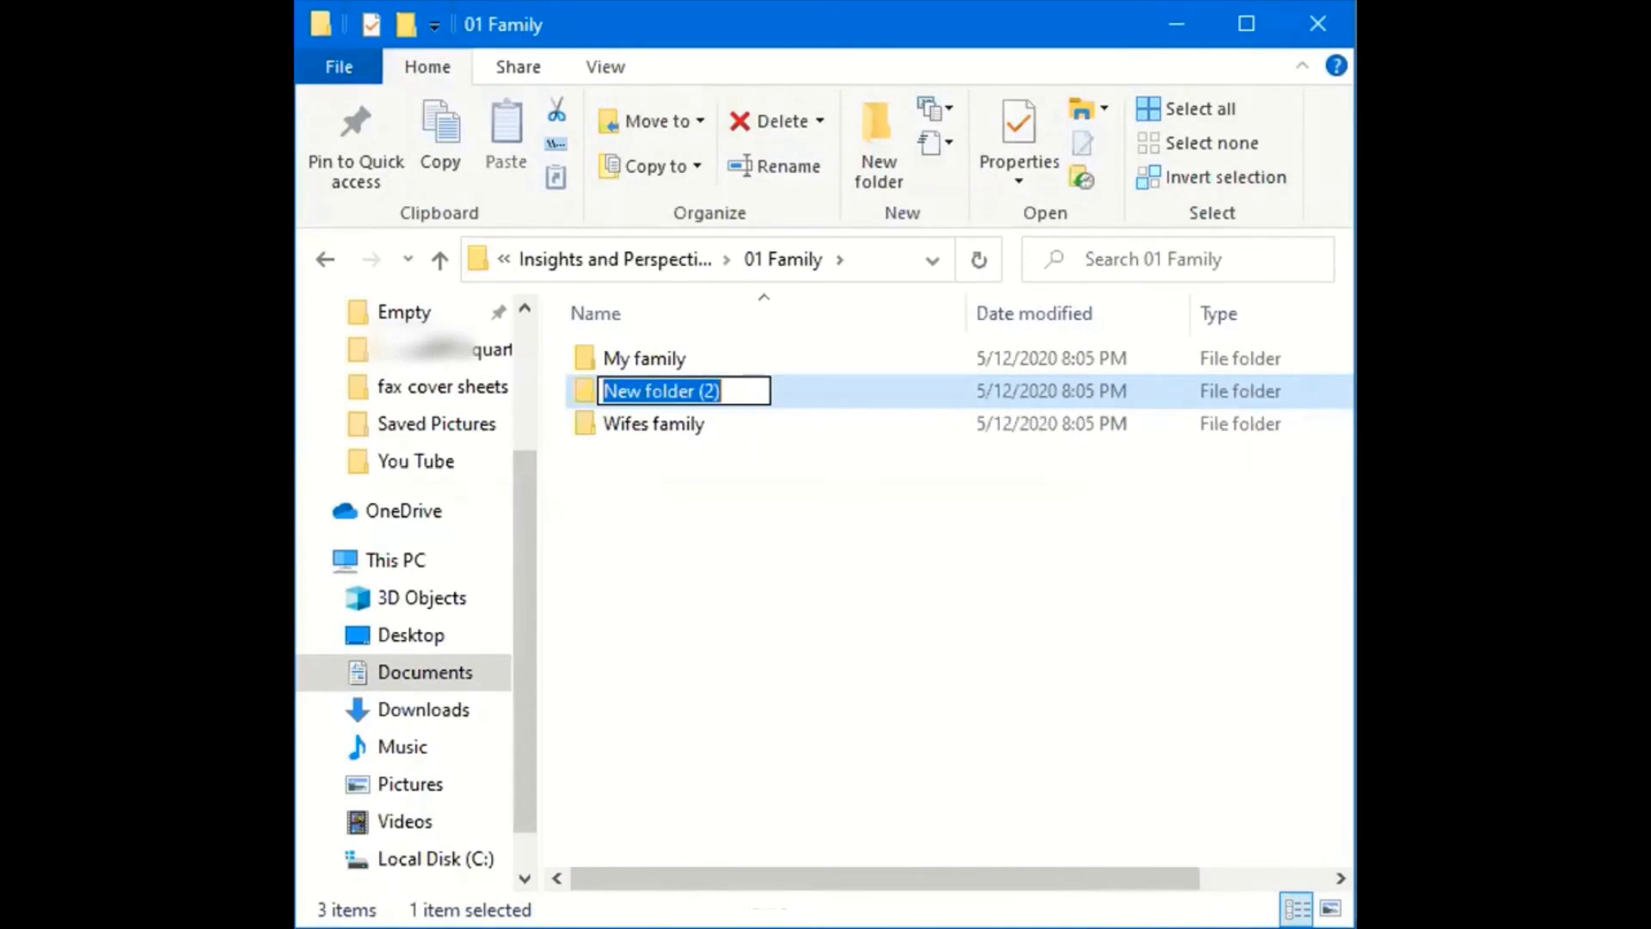
pyautogui.write('Exte')
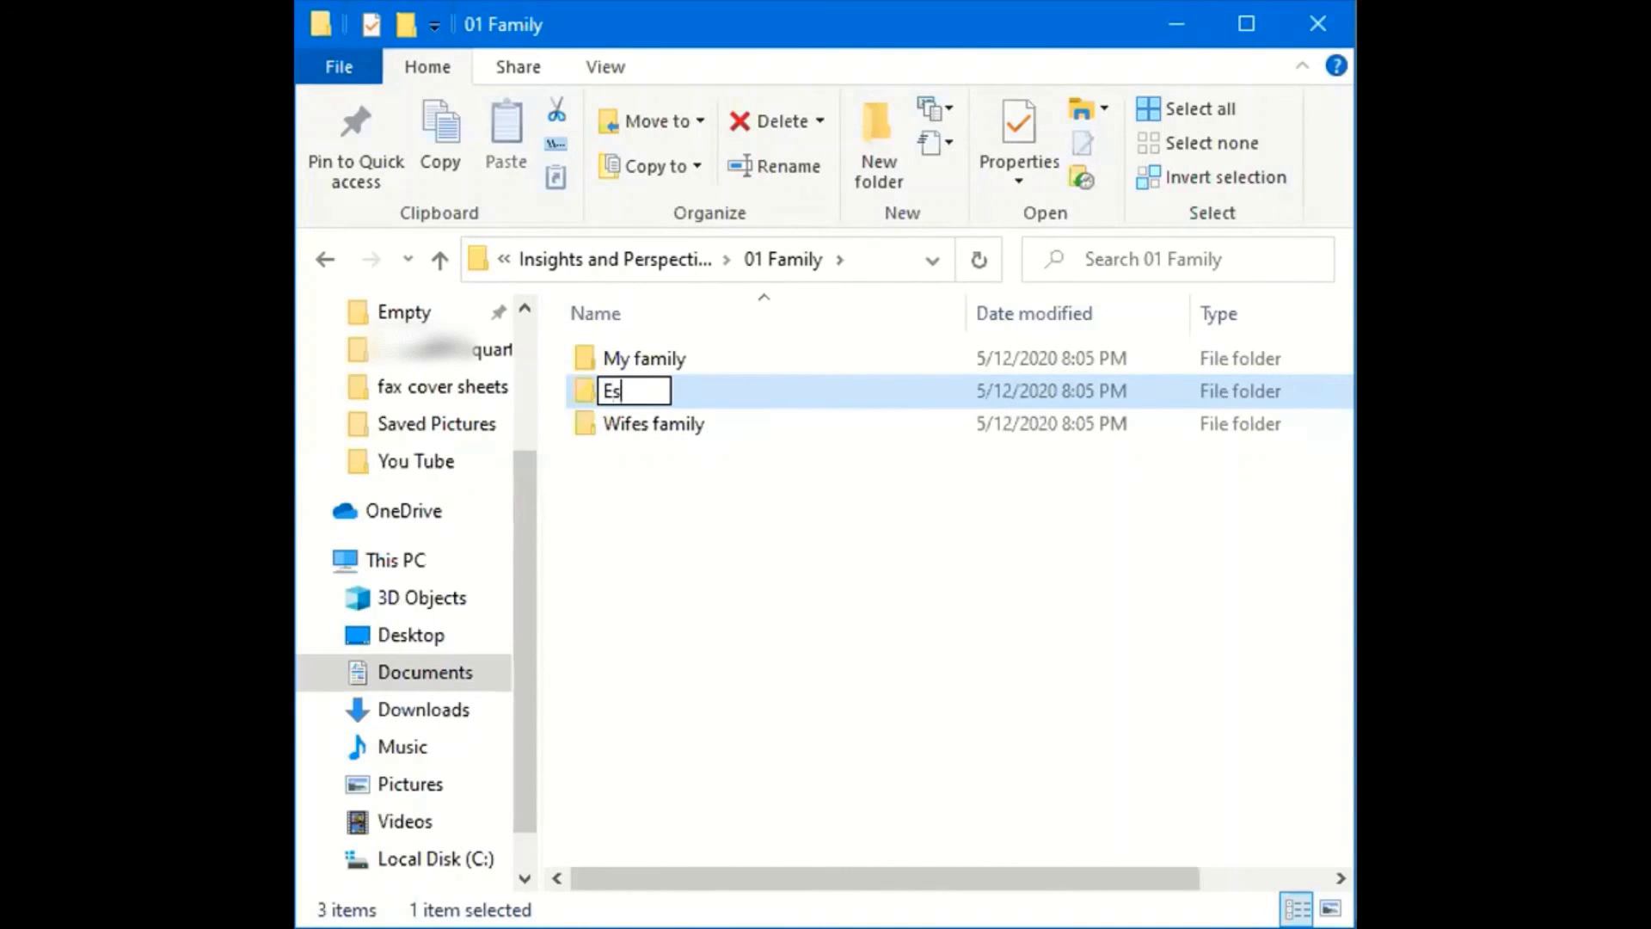
pyautogui.write('nded ')
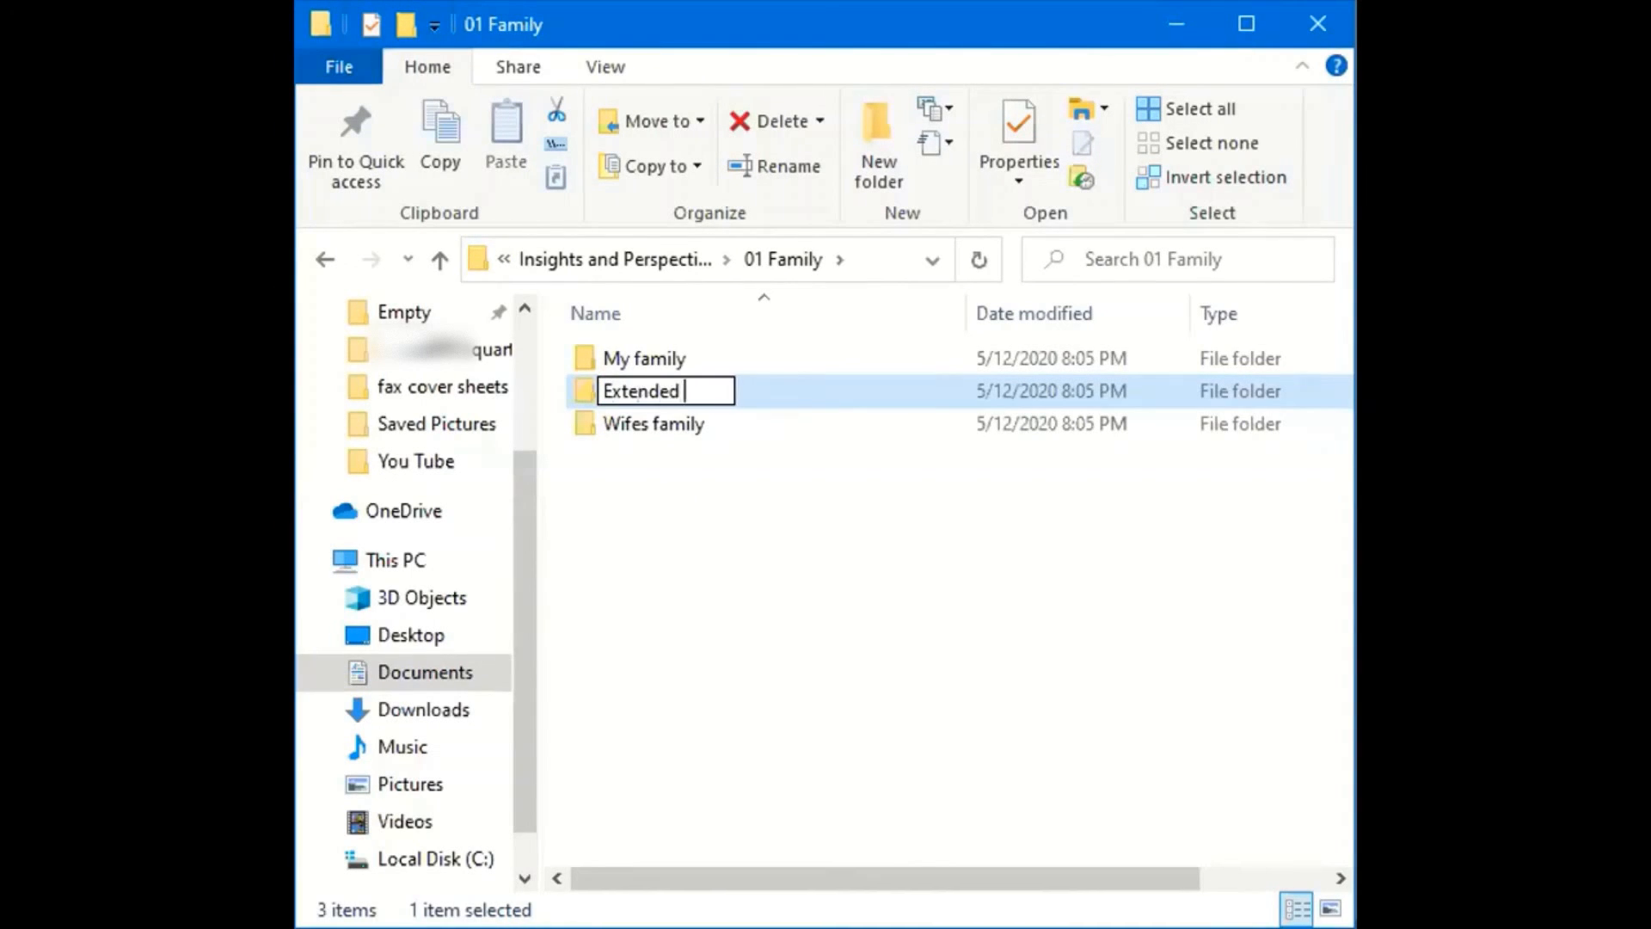
pyautogui.write('family')
pyautogui.press('Return')
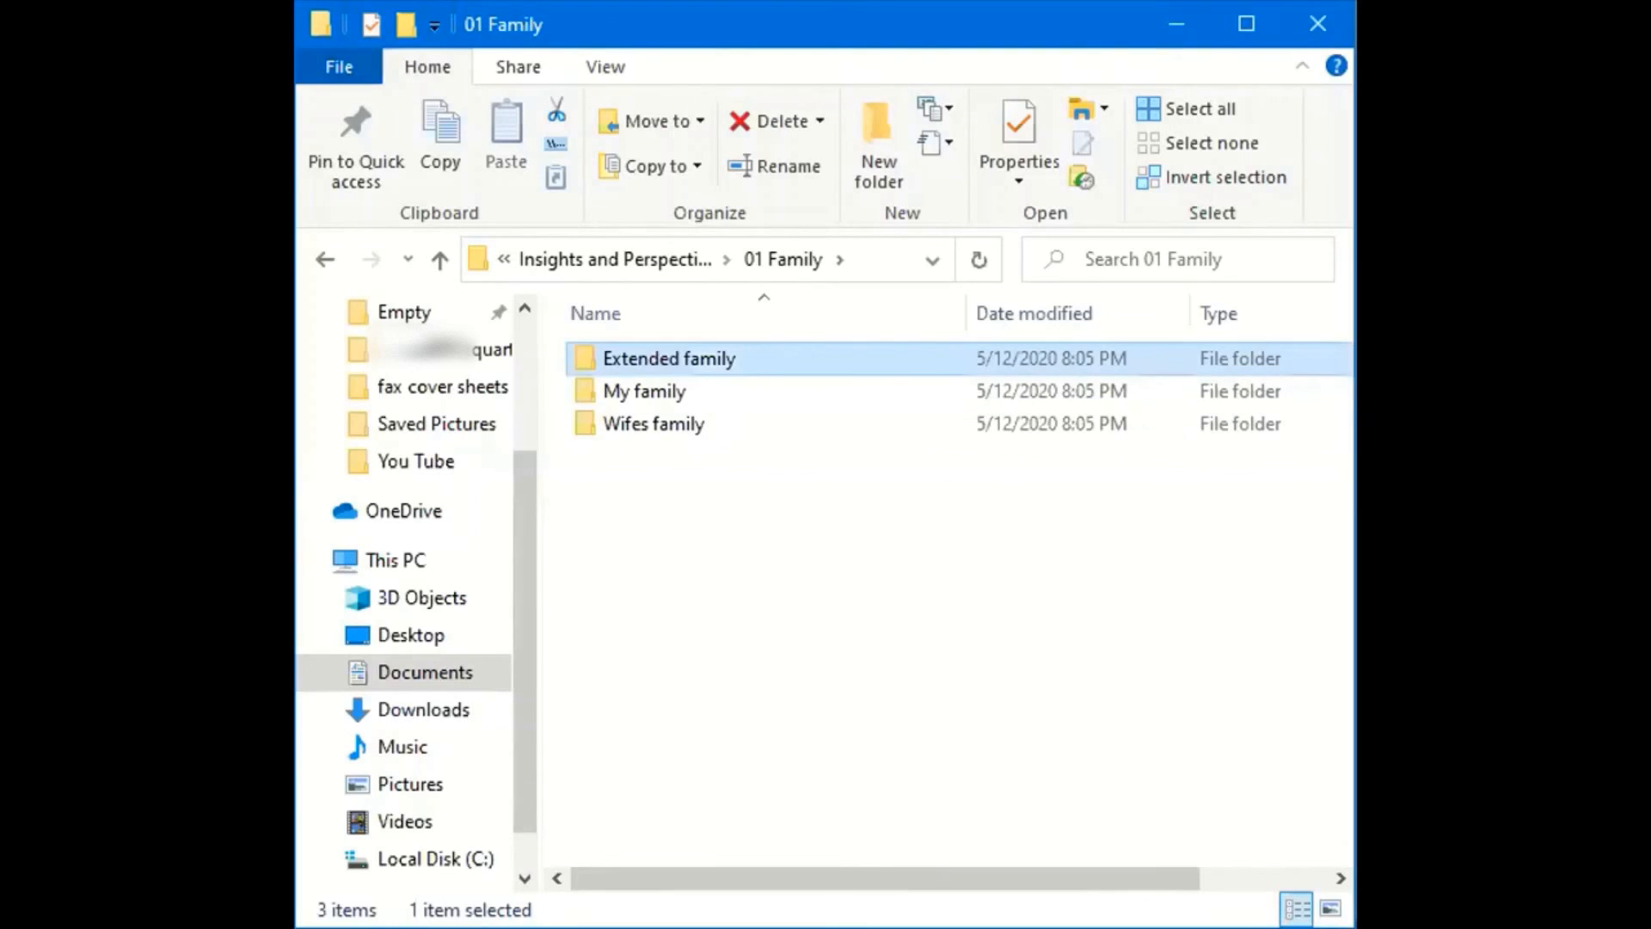
pyautogui.click(823, 646)
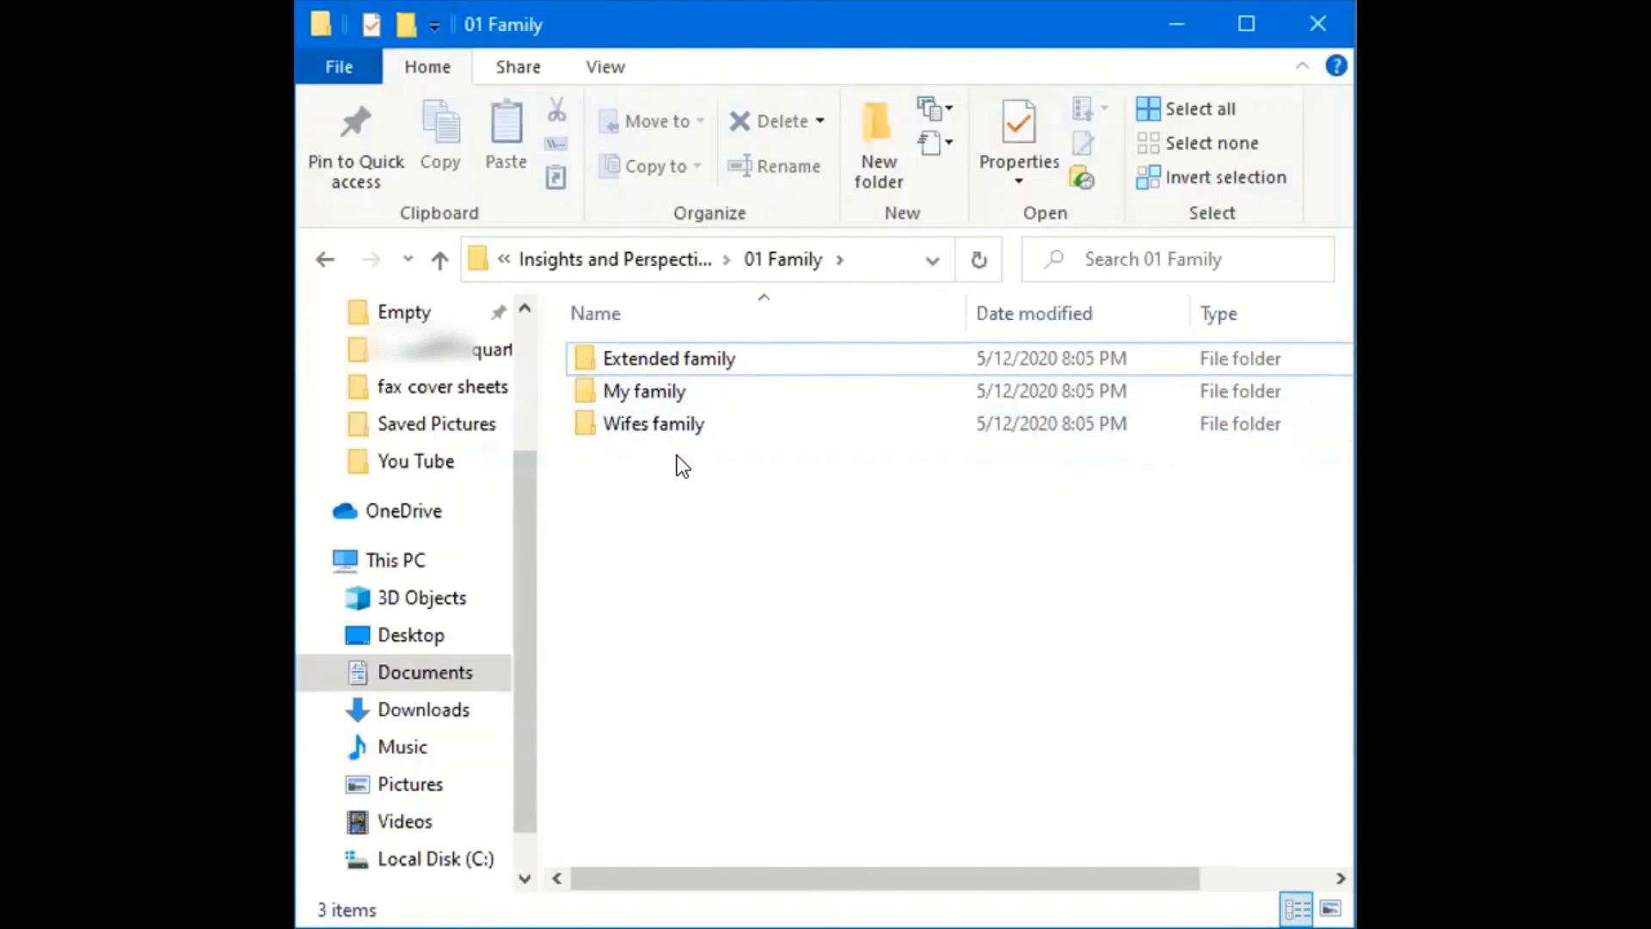
# Step: Try sorting the 01 Family subfolders by name and by date modified in both directions, ending with ascending name order
pyautogui.click(714, 310)
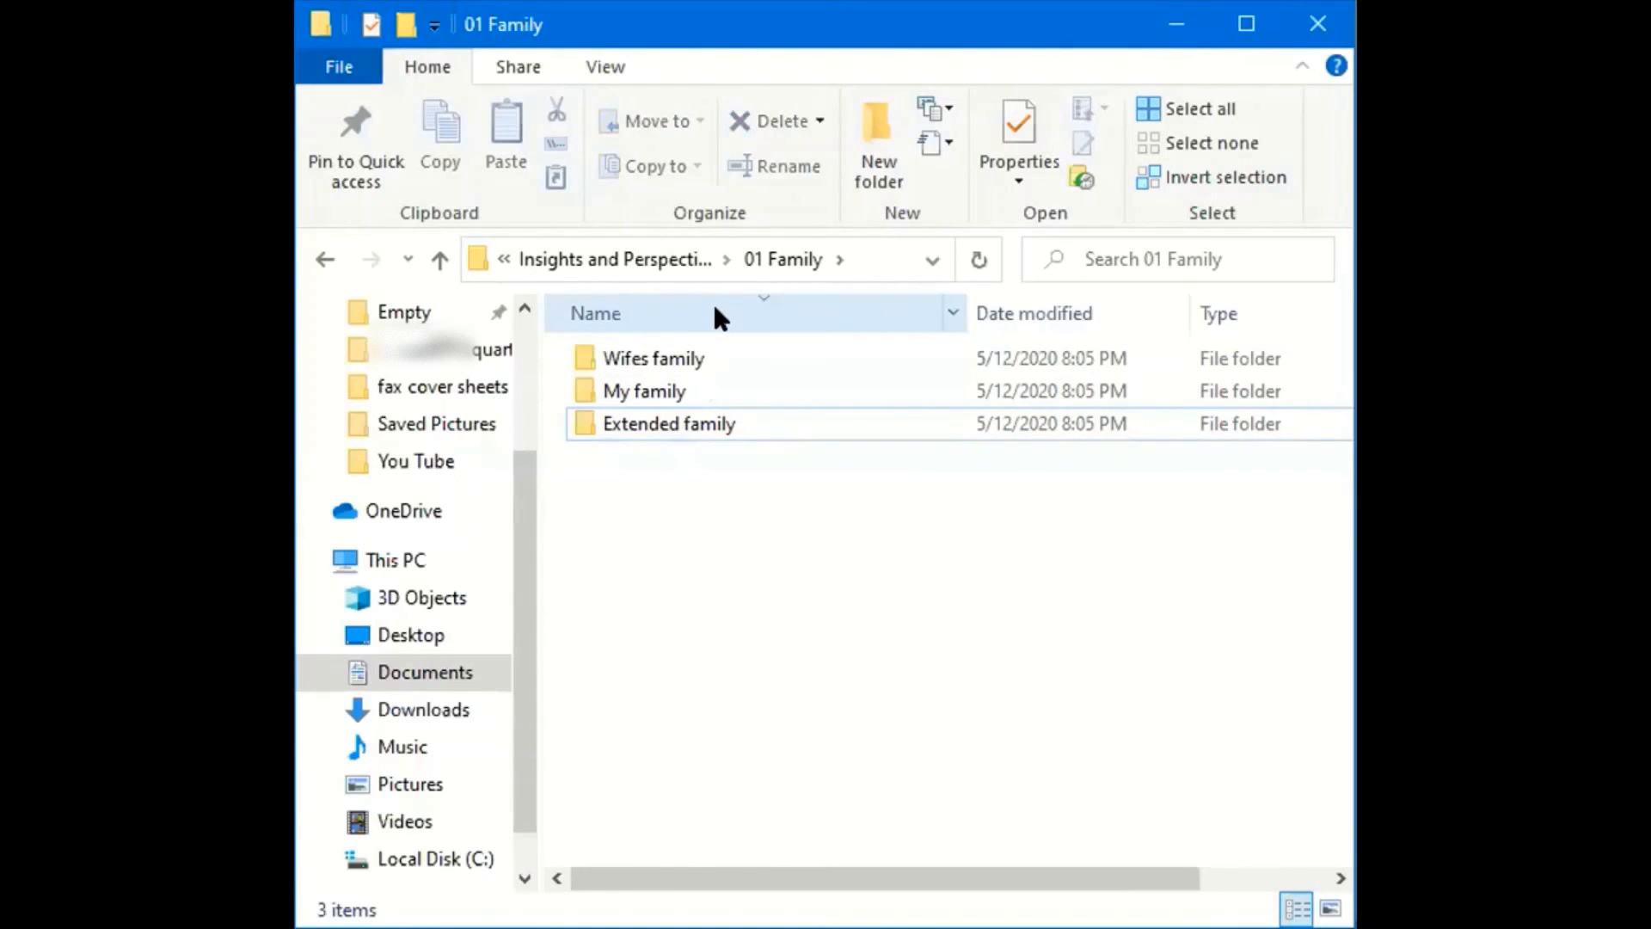
pyautogui.click(713, 303)
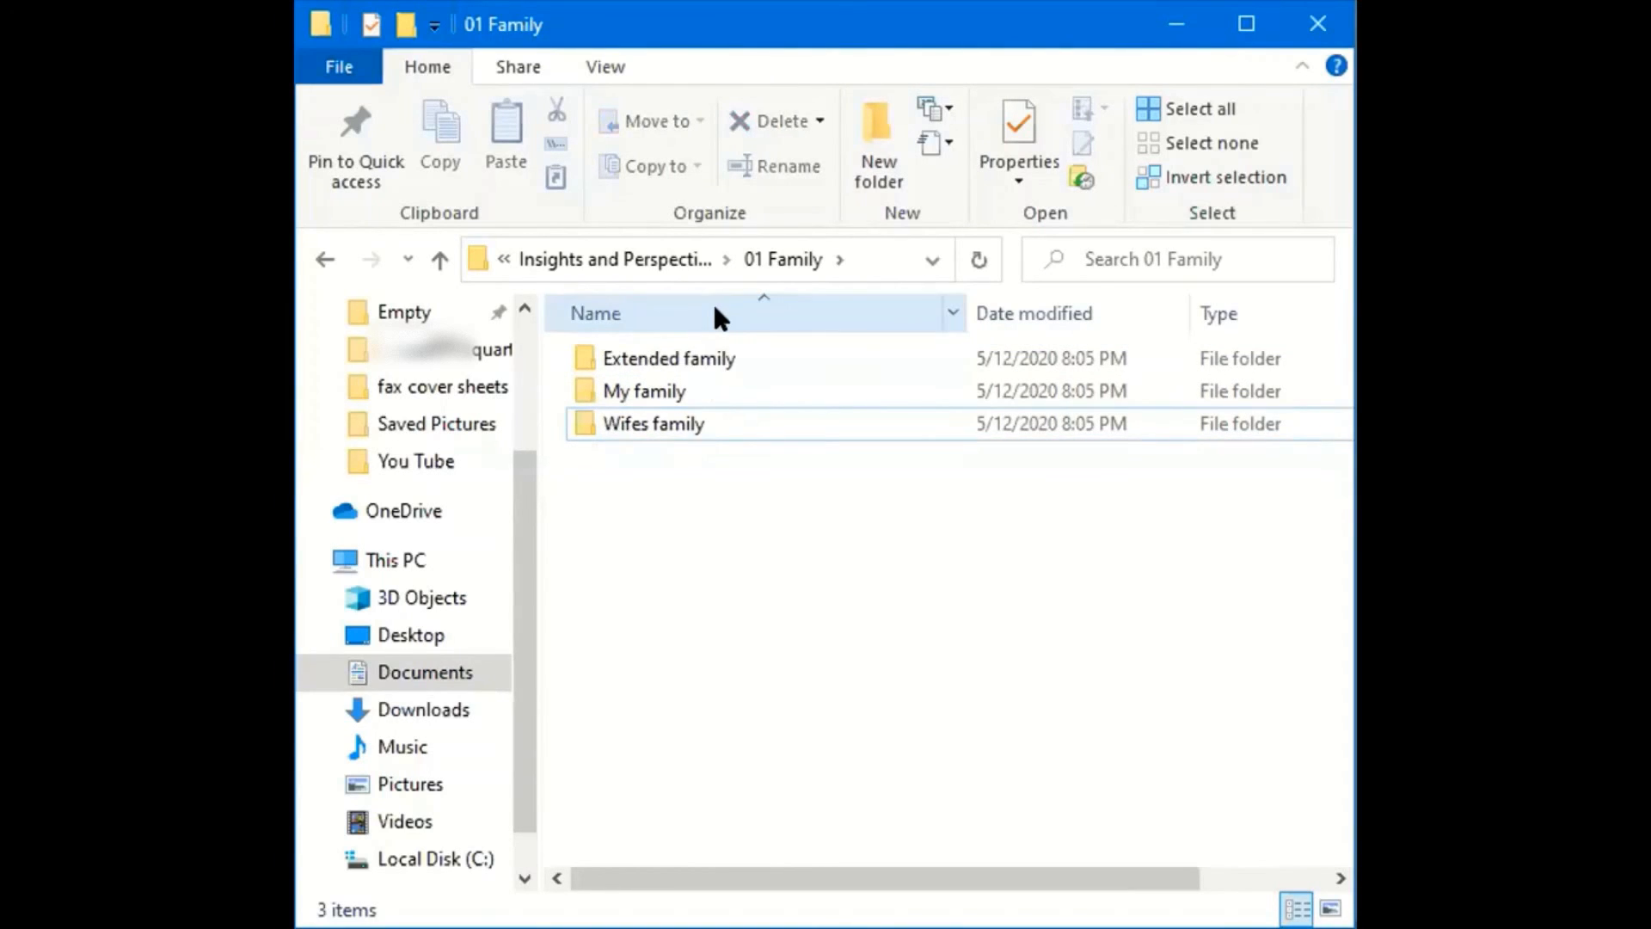
pyautogui.click(715, 307)
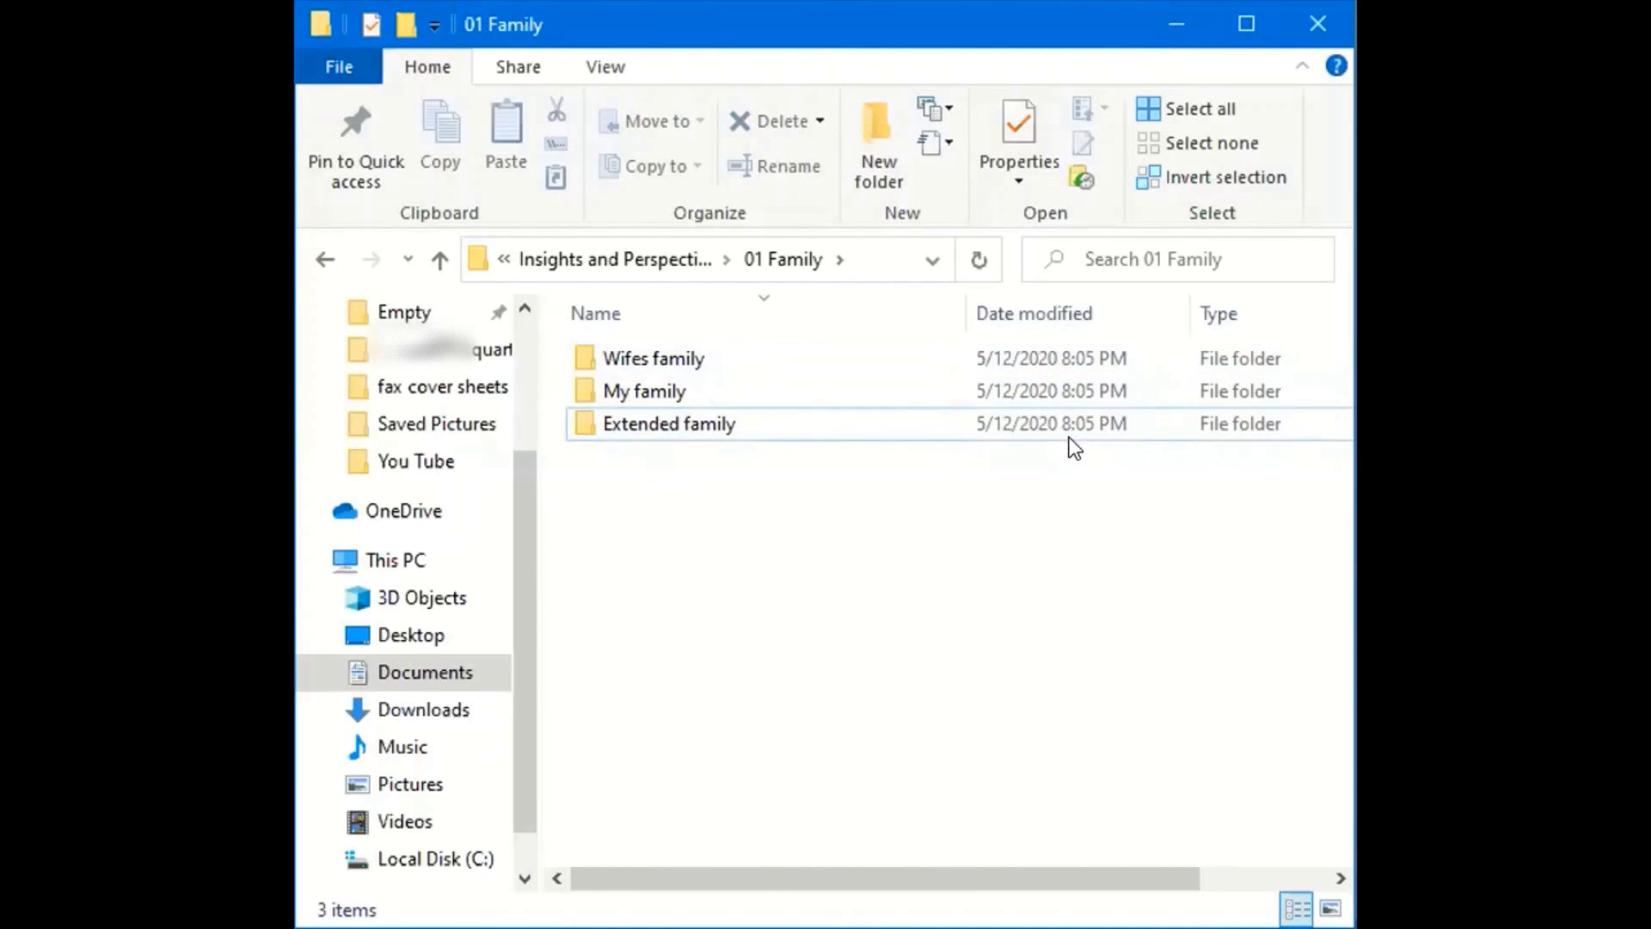
pyautogui.click(1063, 315)
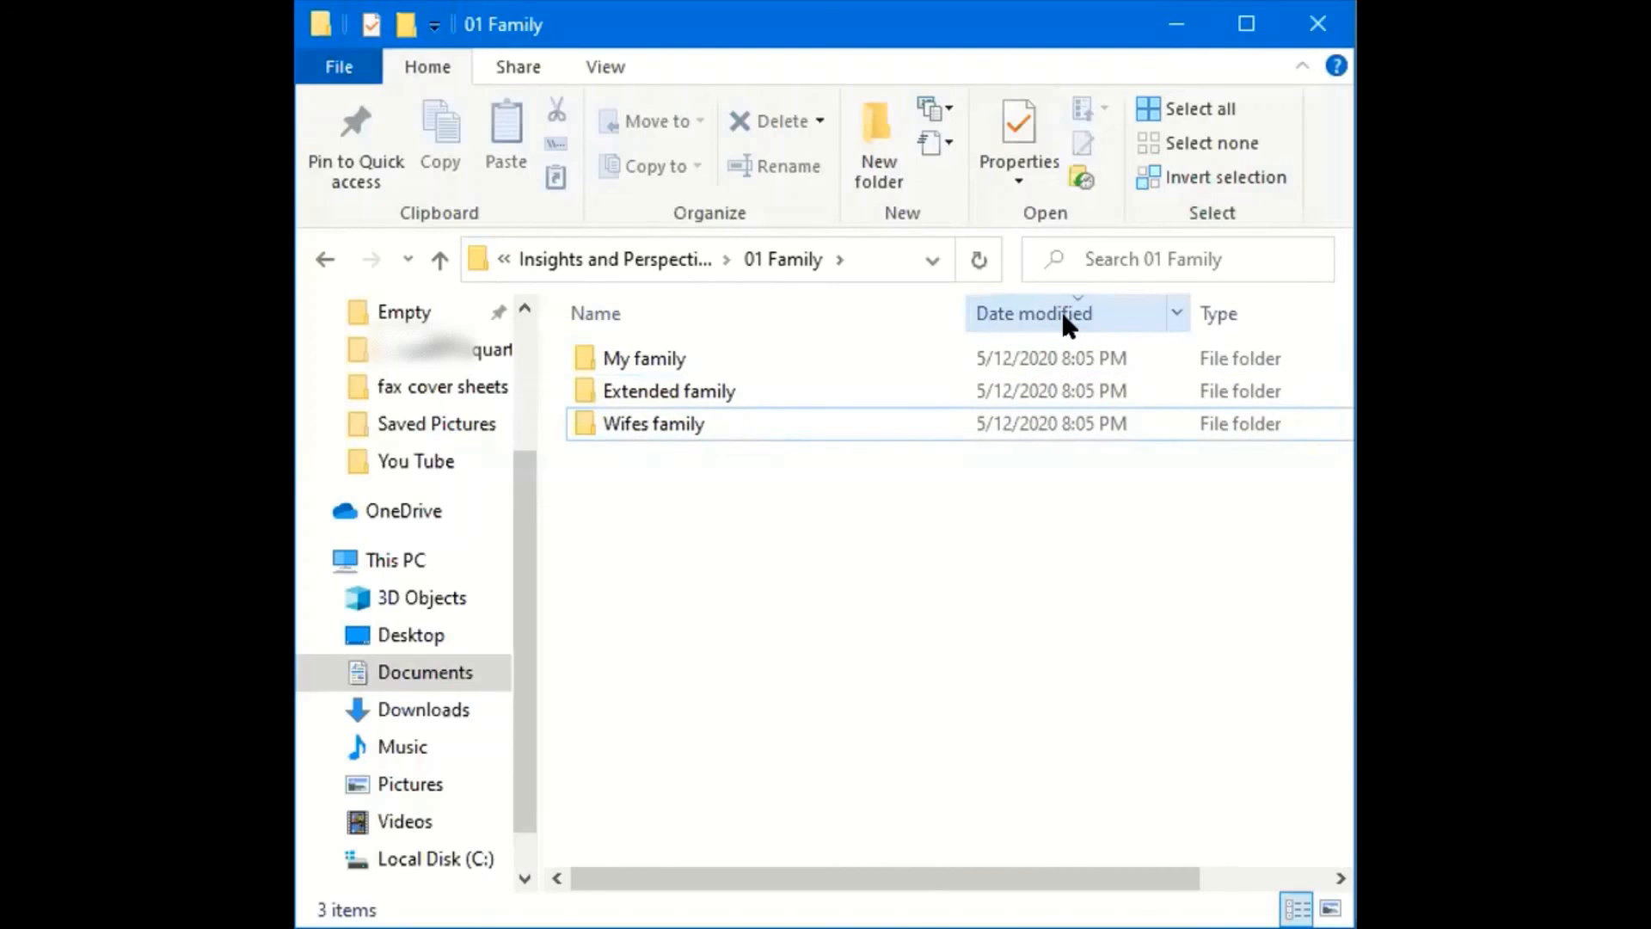
pyautogui.click(1063, 315)
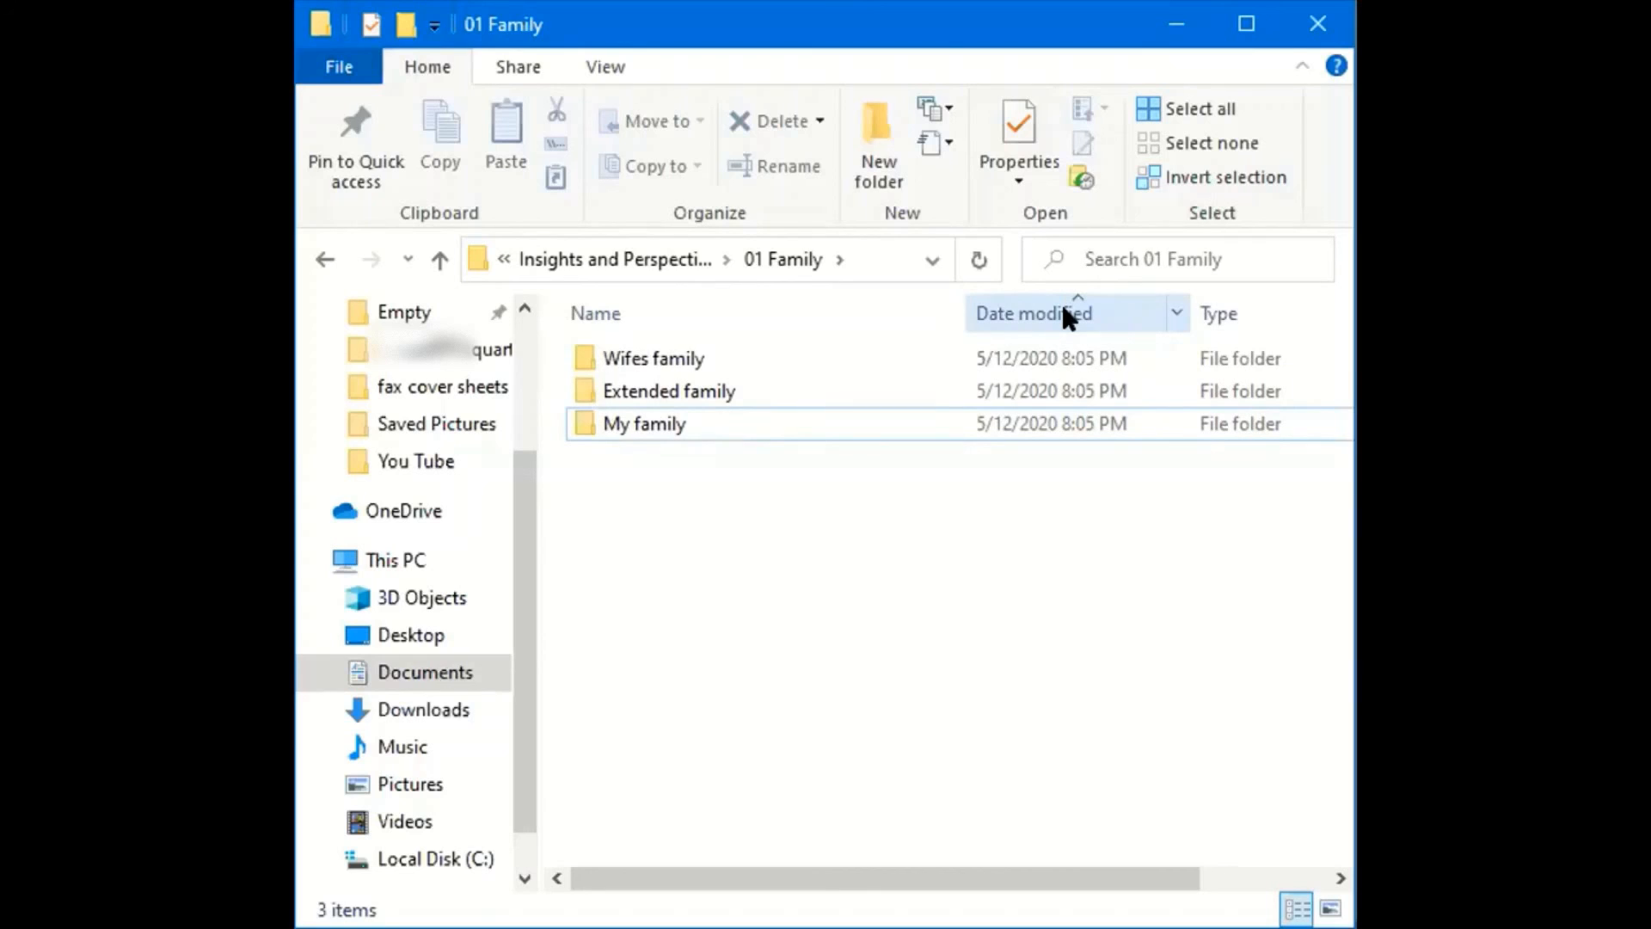
pyautogui.click(1062, 315)
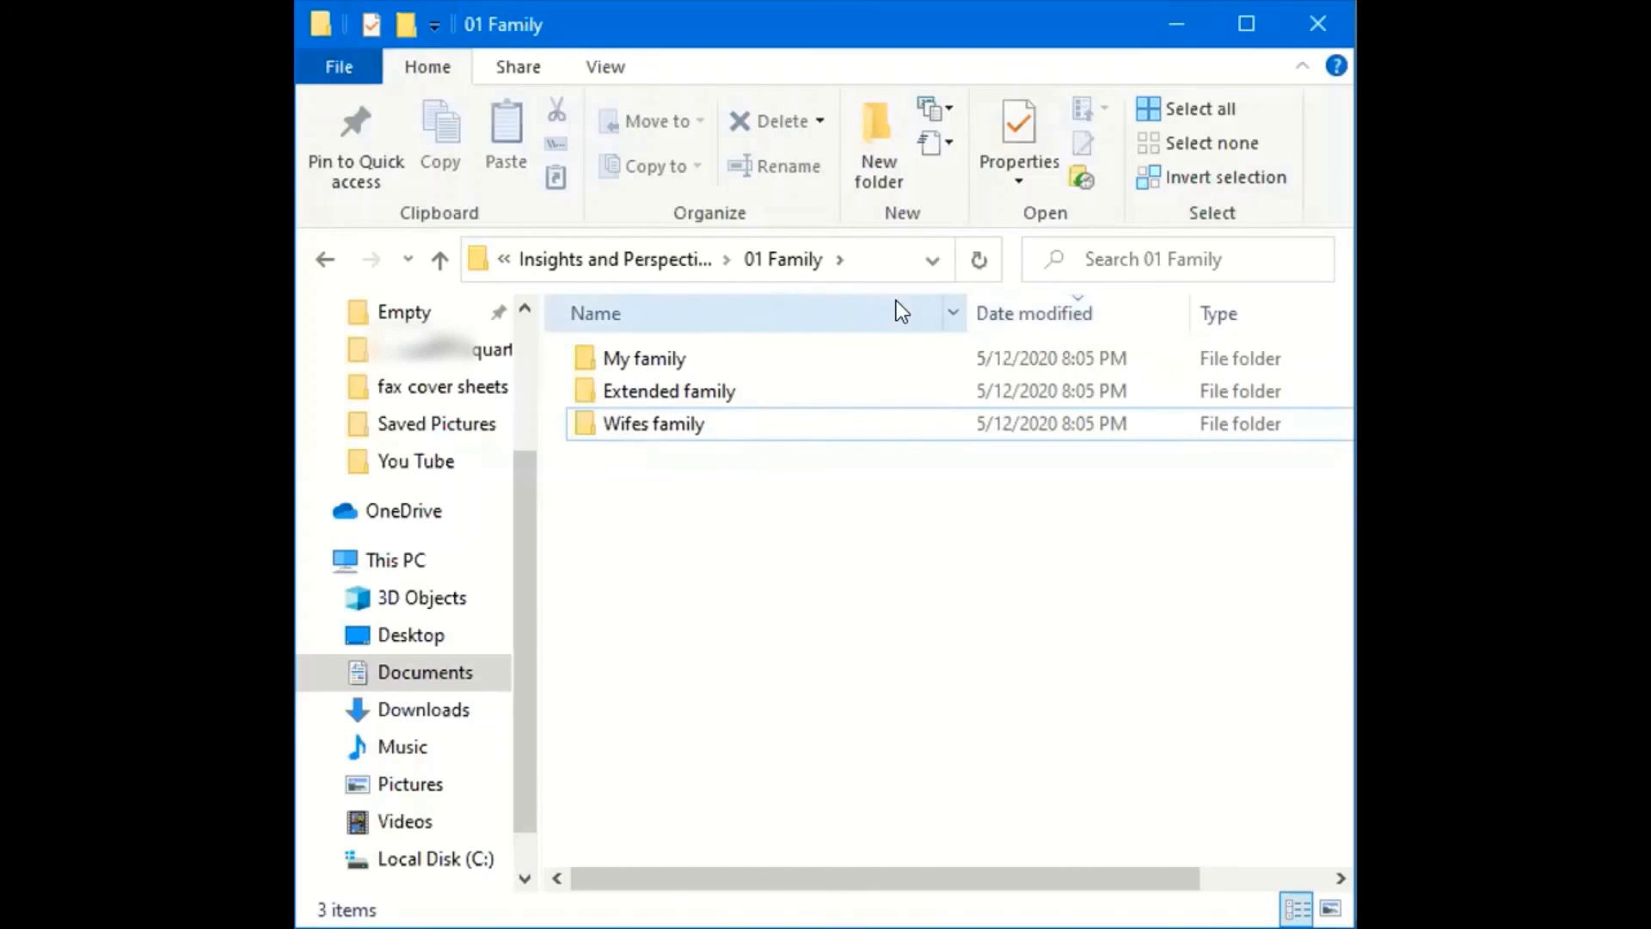
pyautogui.click(817, 308)
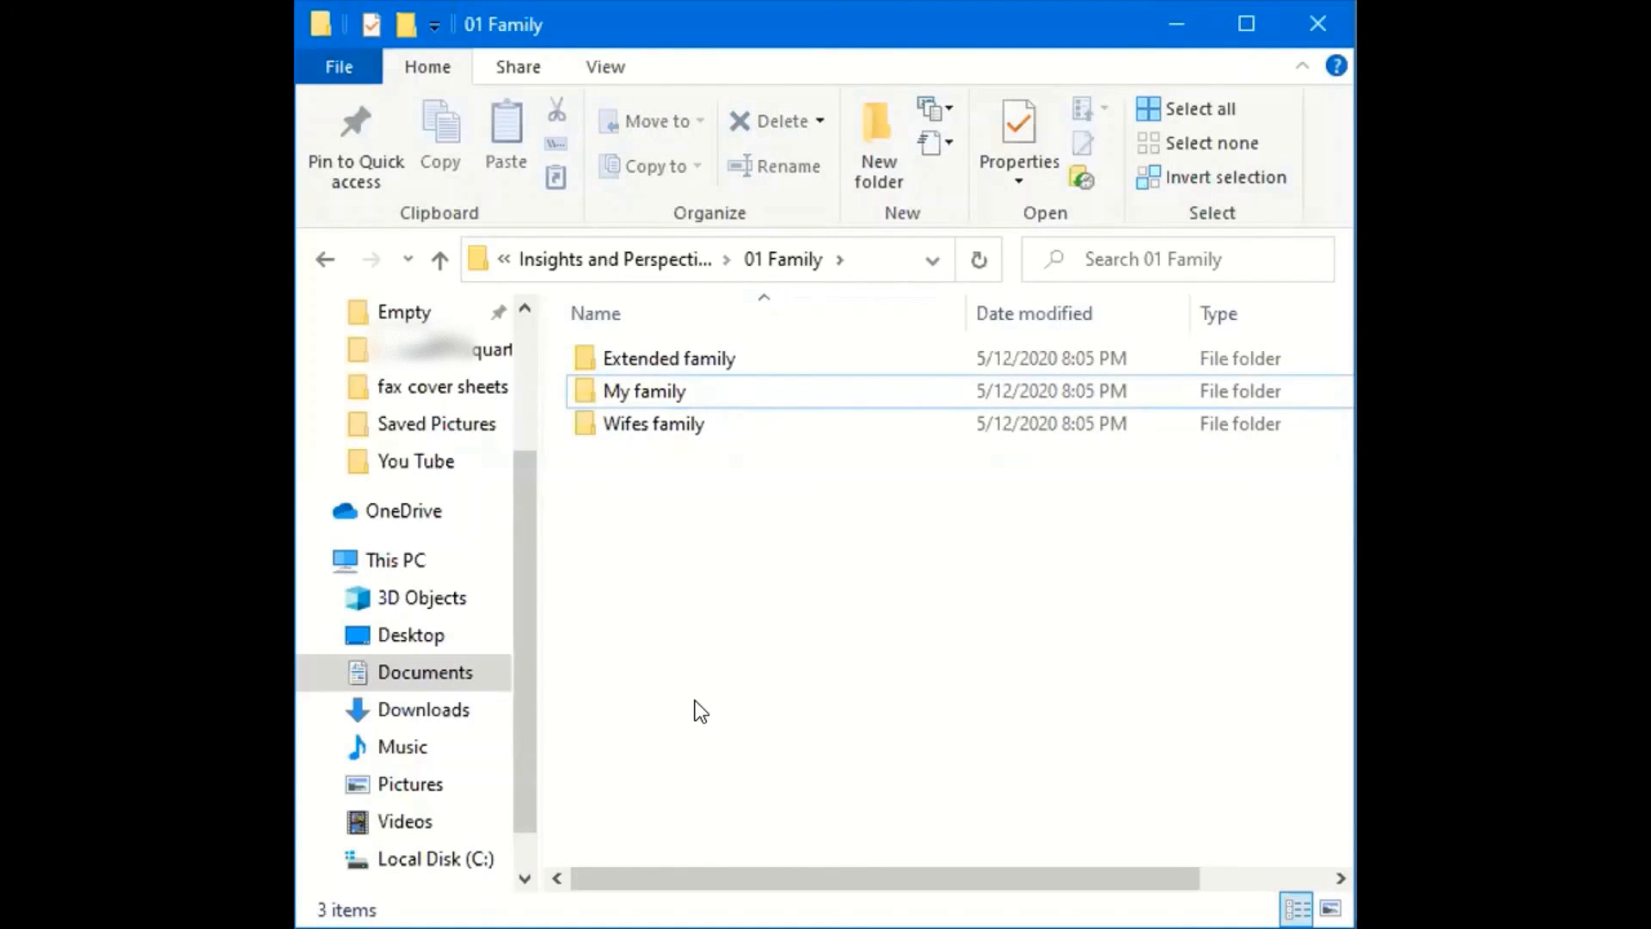
# Step: Open the Pictures folder and switch its layout from extra large icons to Details
pyautogui.click(412, 784)
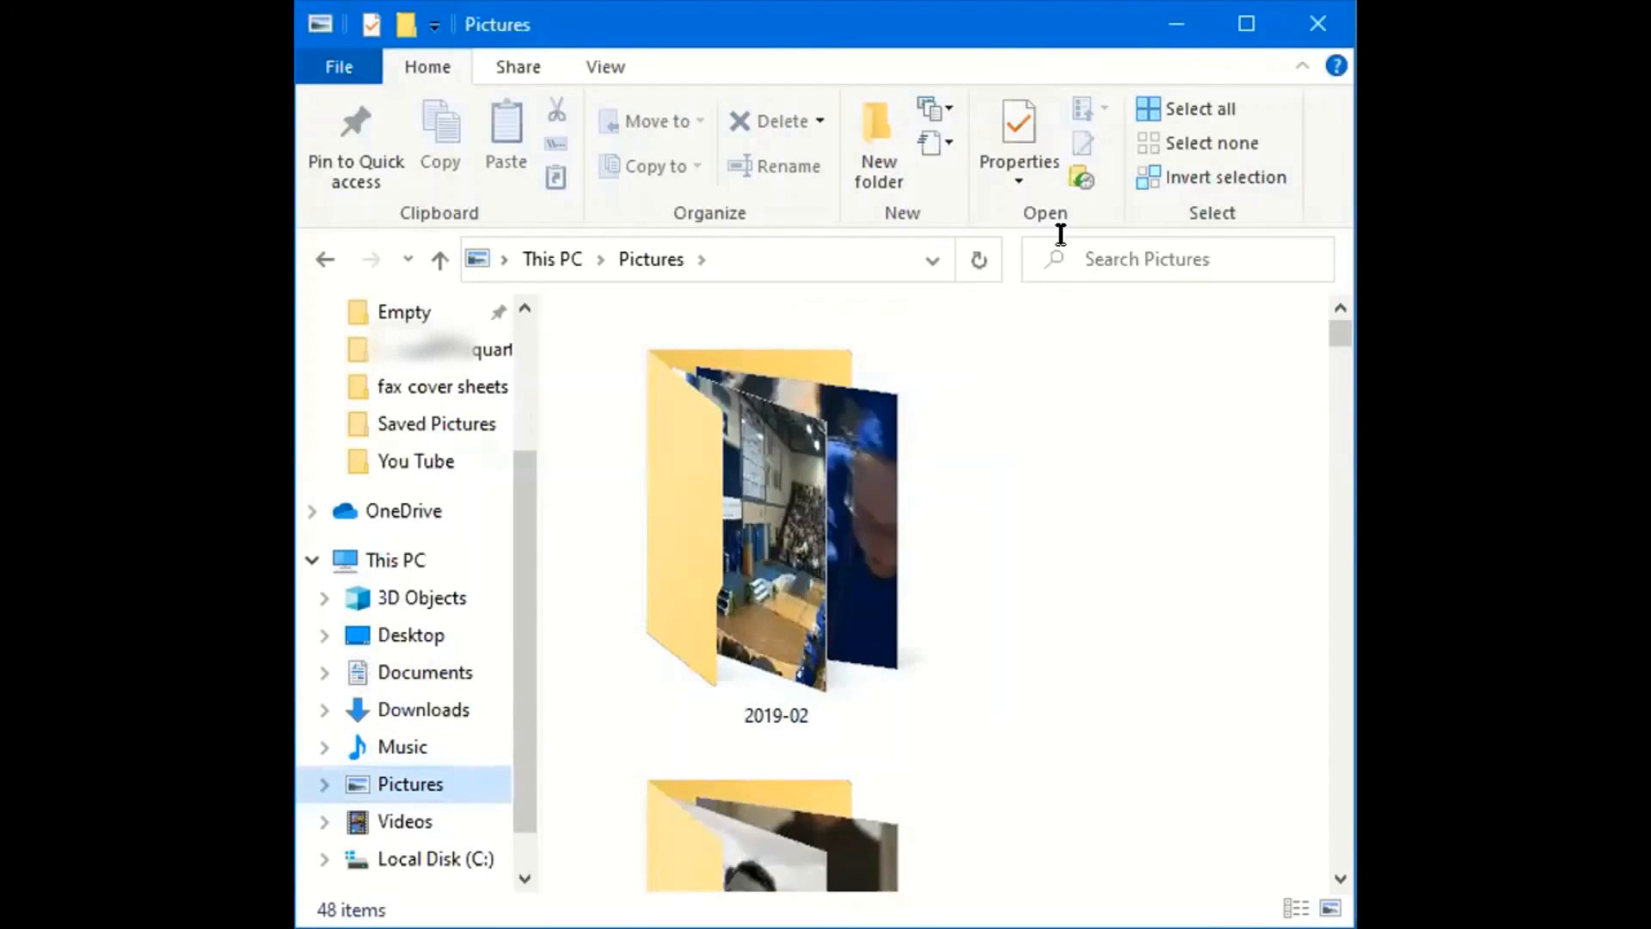
pyautogui.click(602, 69)
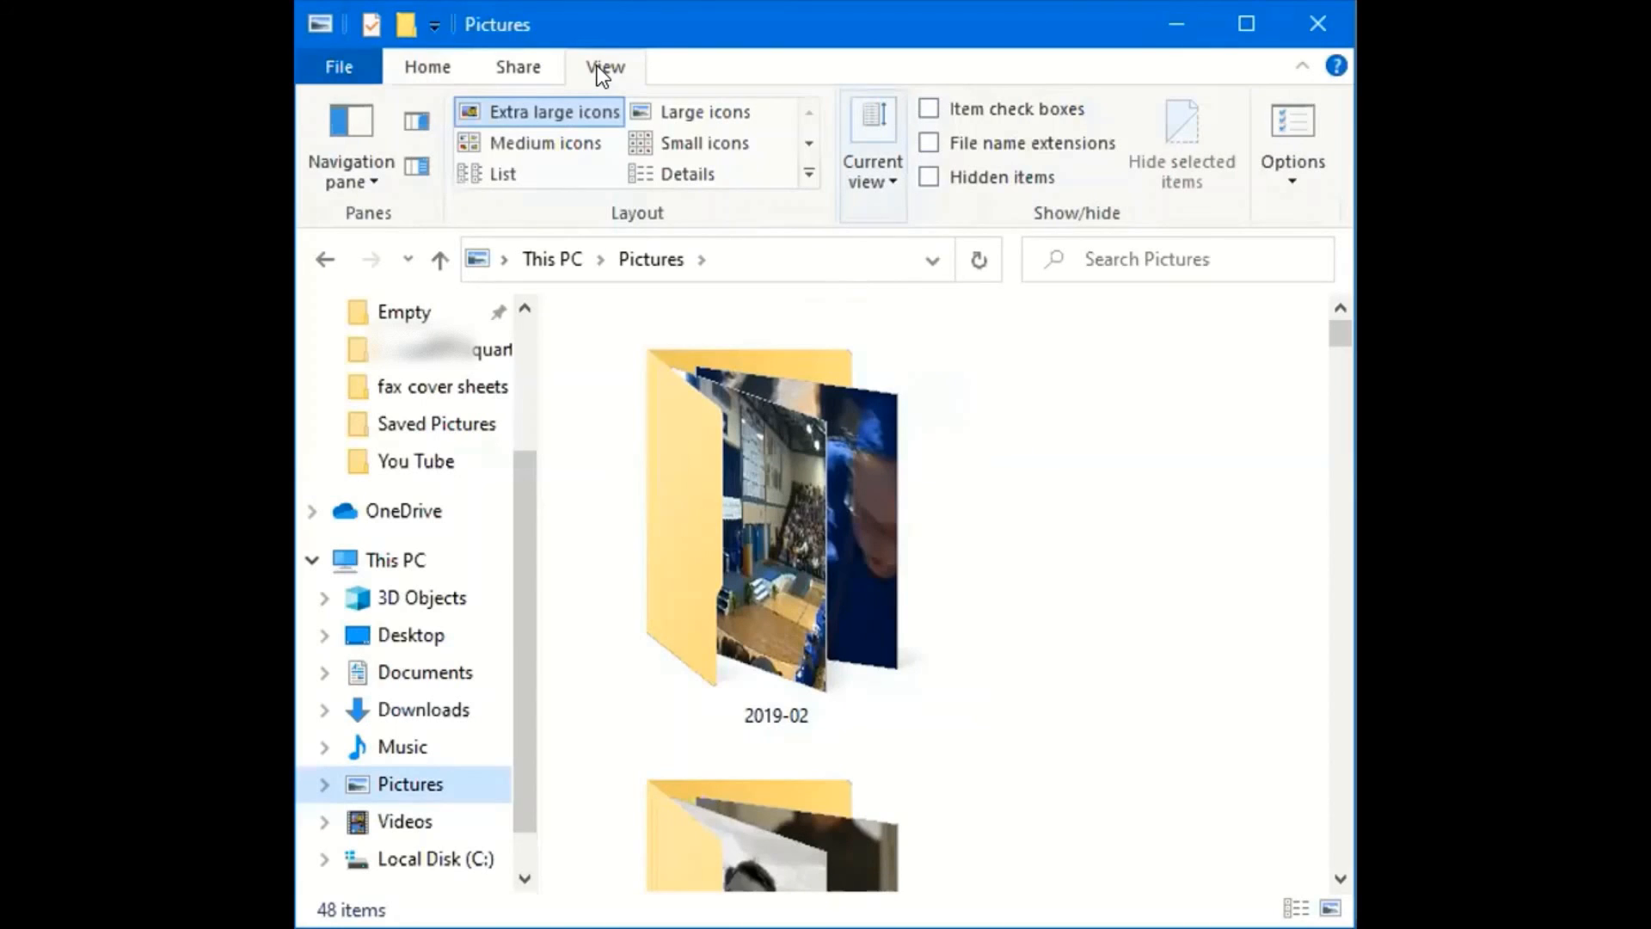
pyautogui.click(685, 168)
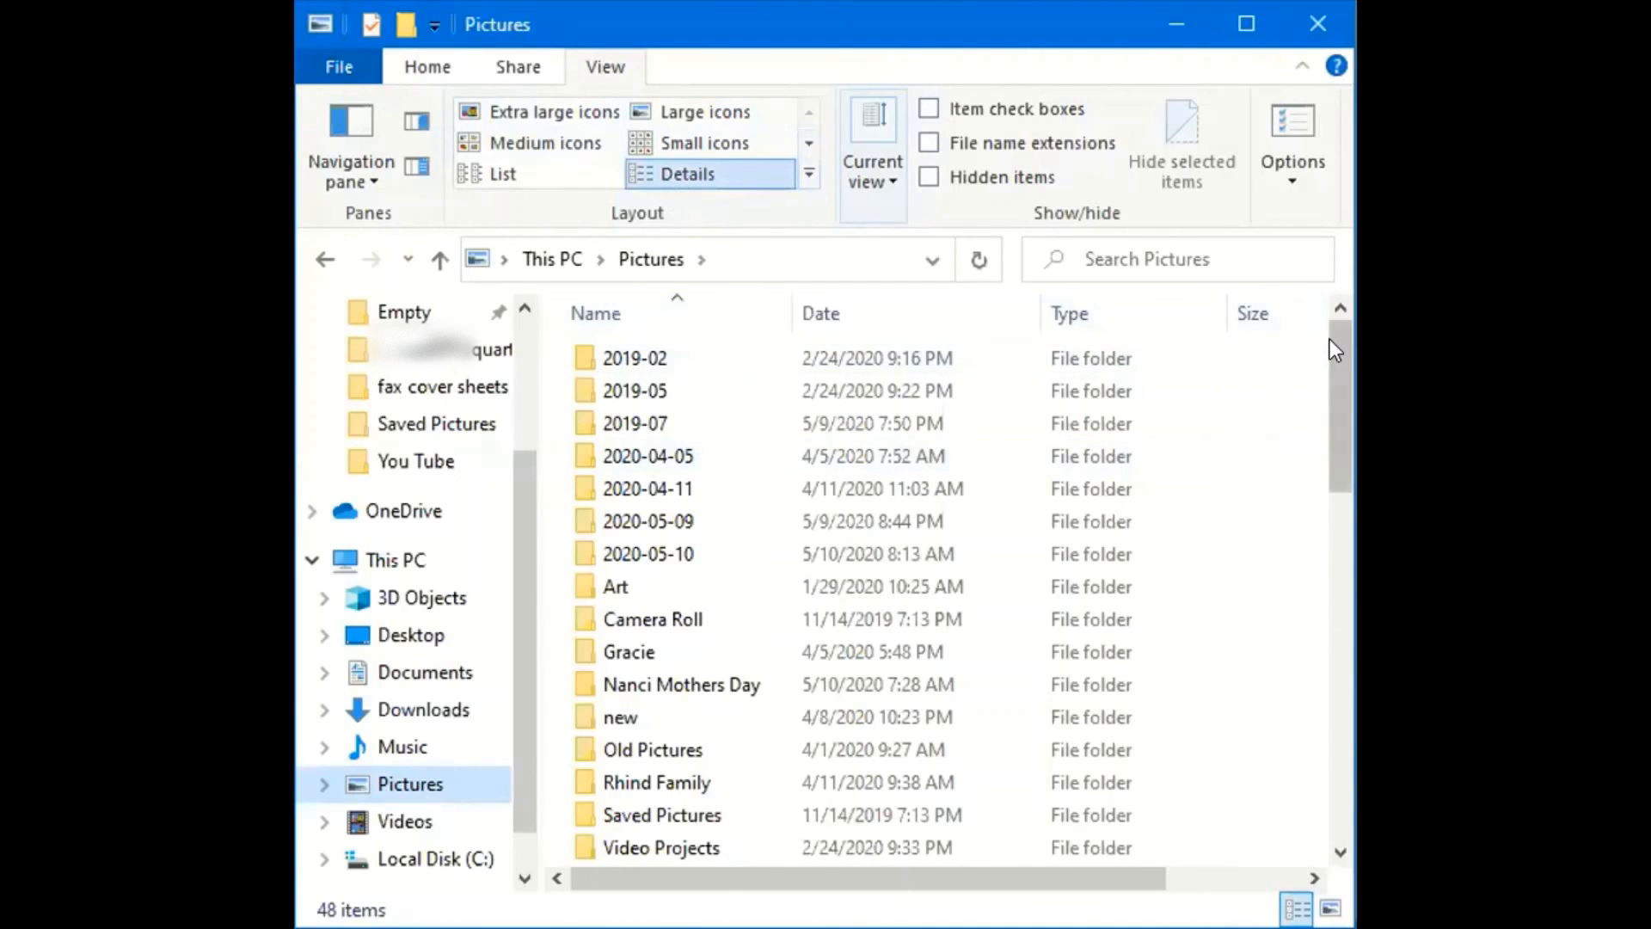
pyautogui.moveTo(1329, 342); pyautogui.dragTo(1260, 317)
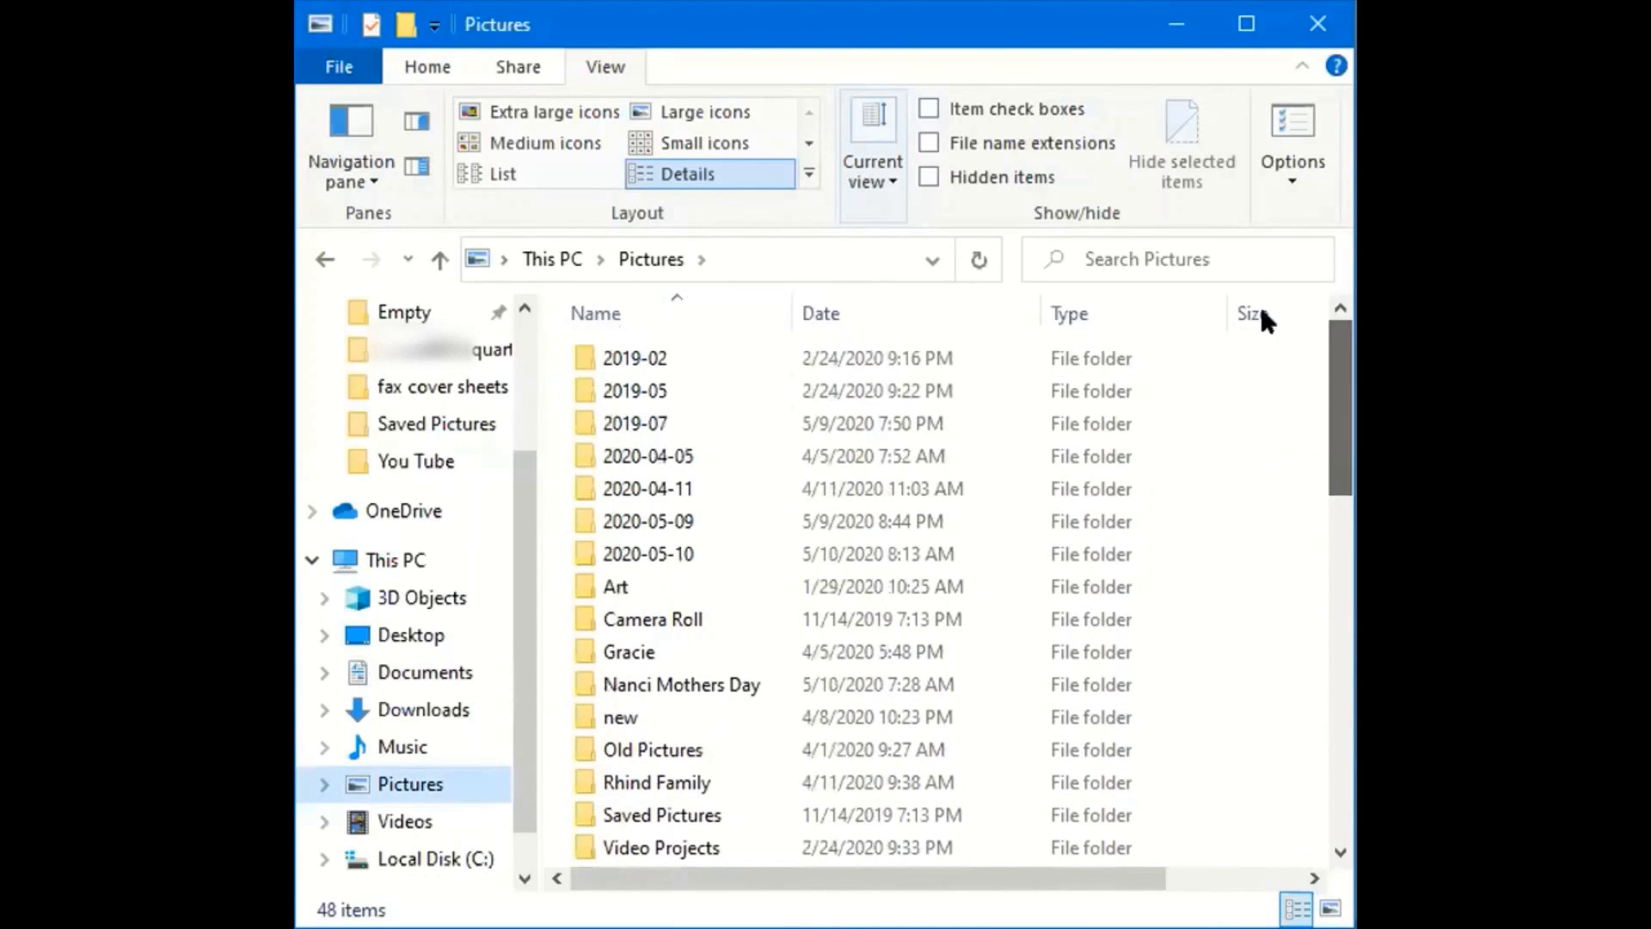
# Step: Sort Pictures by date, look through the list, reverse the order to oldest first, and return it to newest first
pyautogui.click(871, 311)
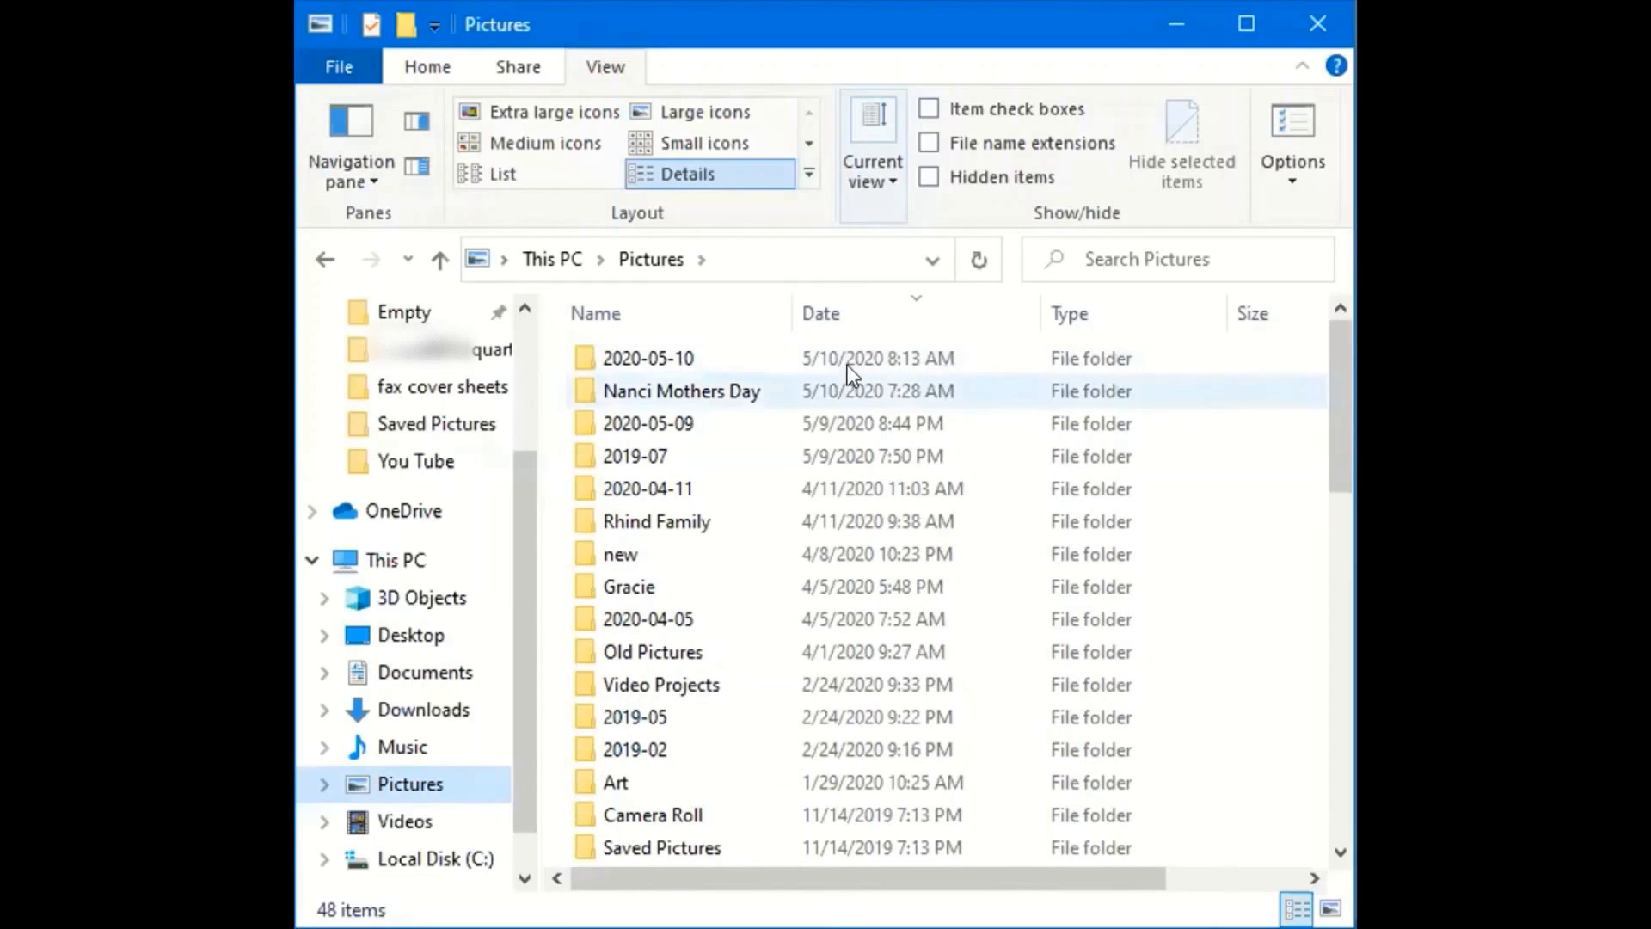
pyautogui.moveTo(1343, 354); pyautogui.dragTo(1340, 425)
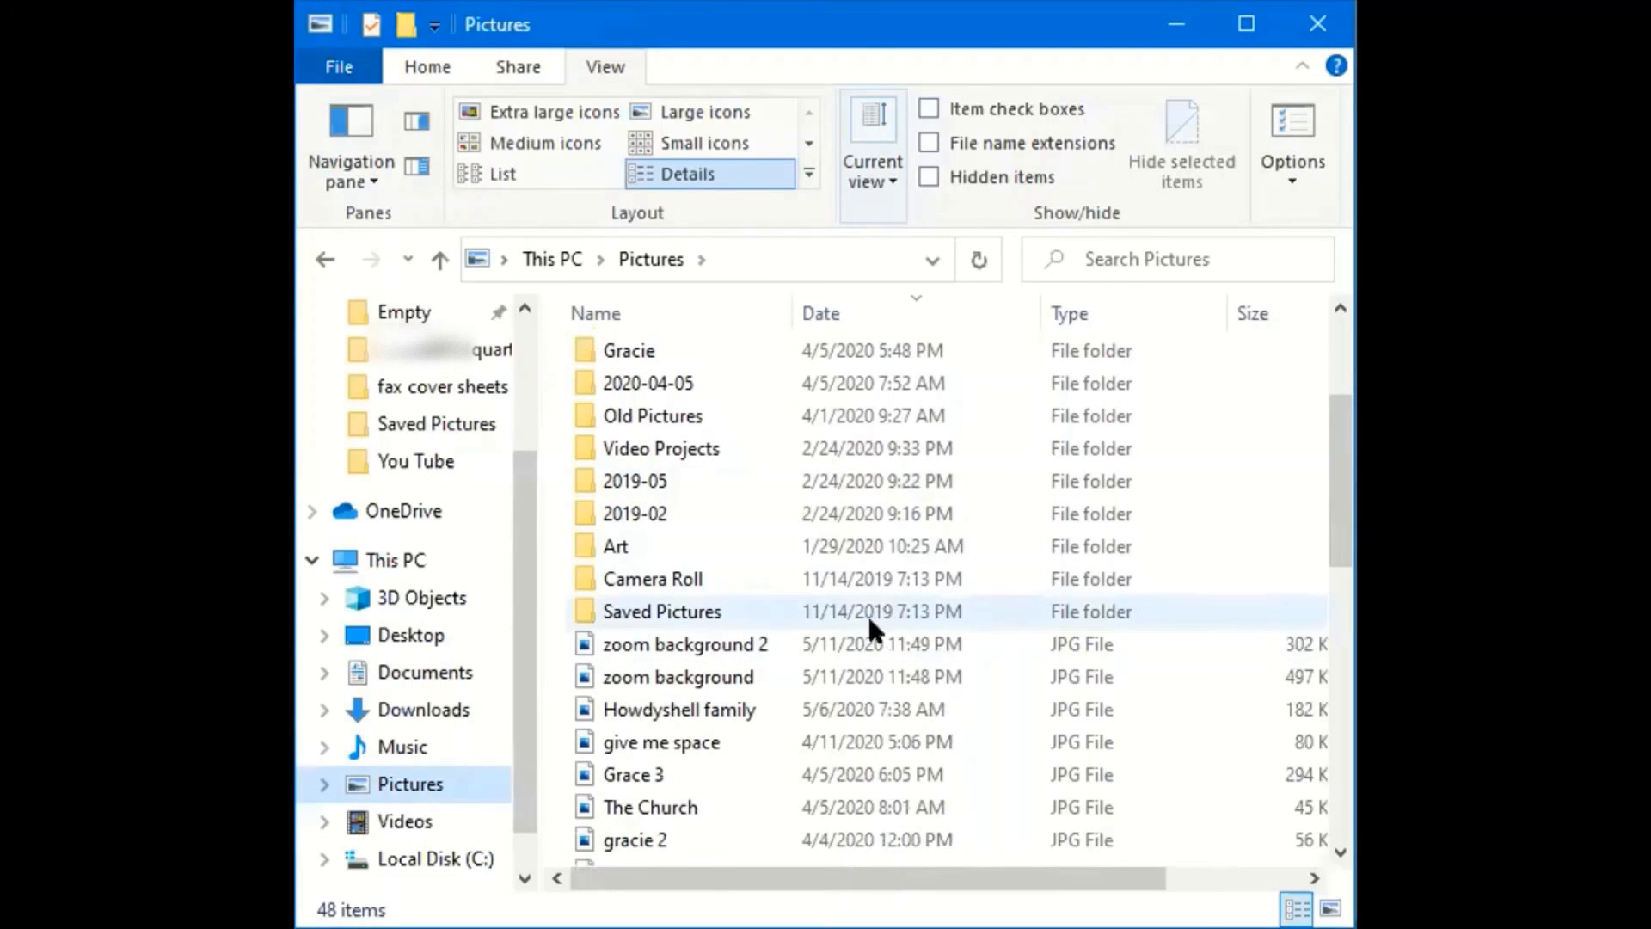
pyautogui.moveTo(1342, 460); pyautogui.dragTo(1325, 755)
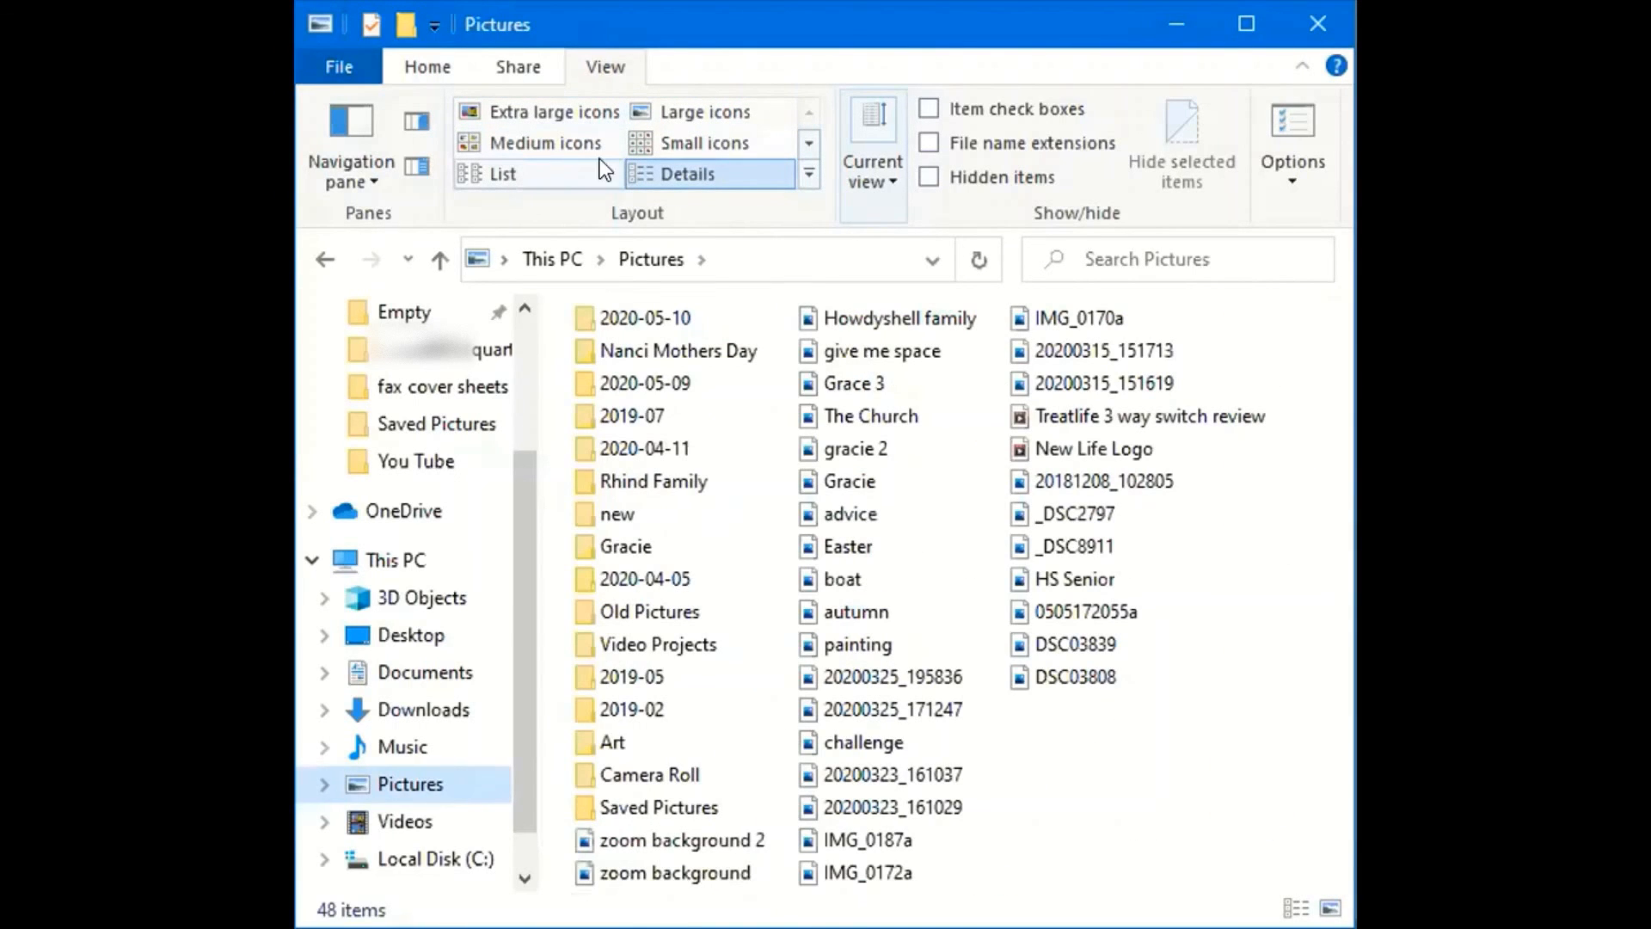
pyautogui.click(870, 313)
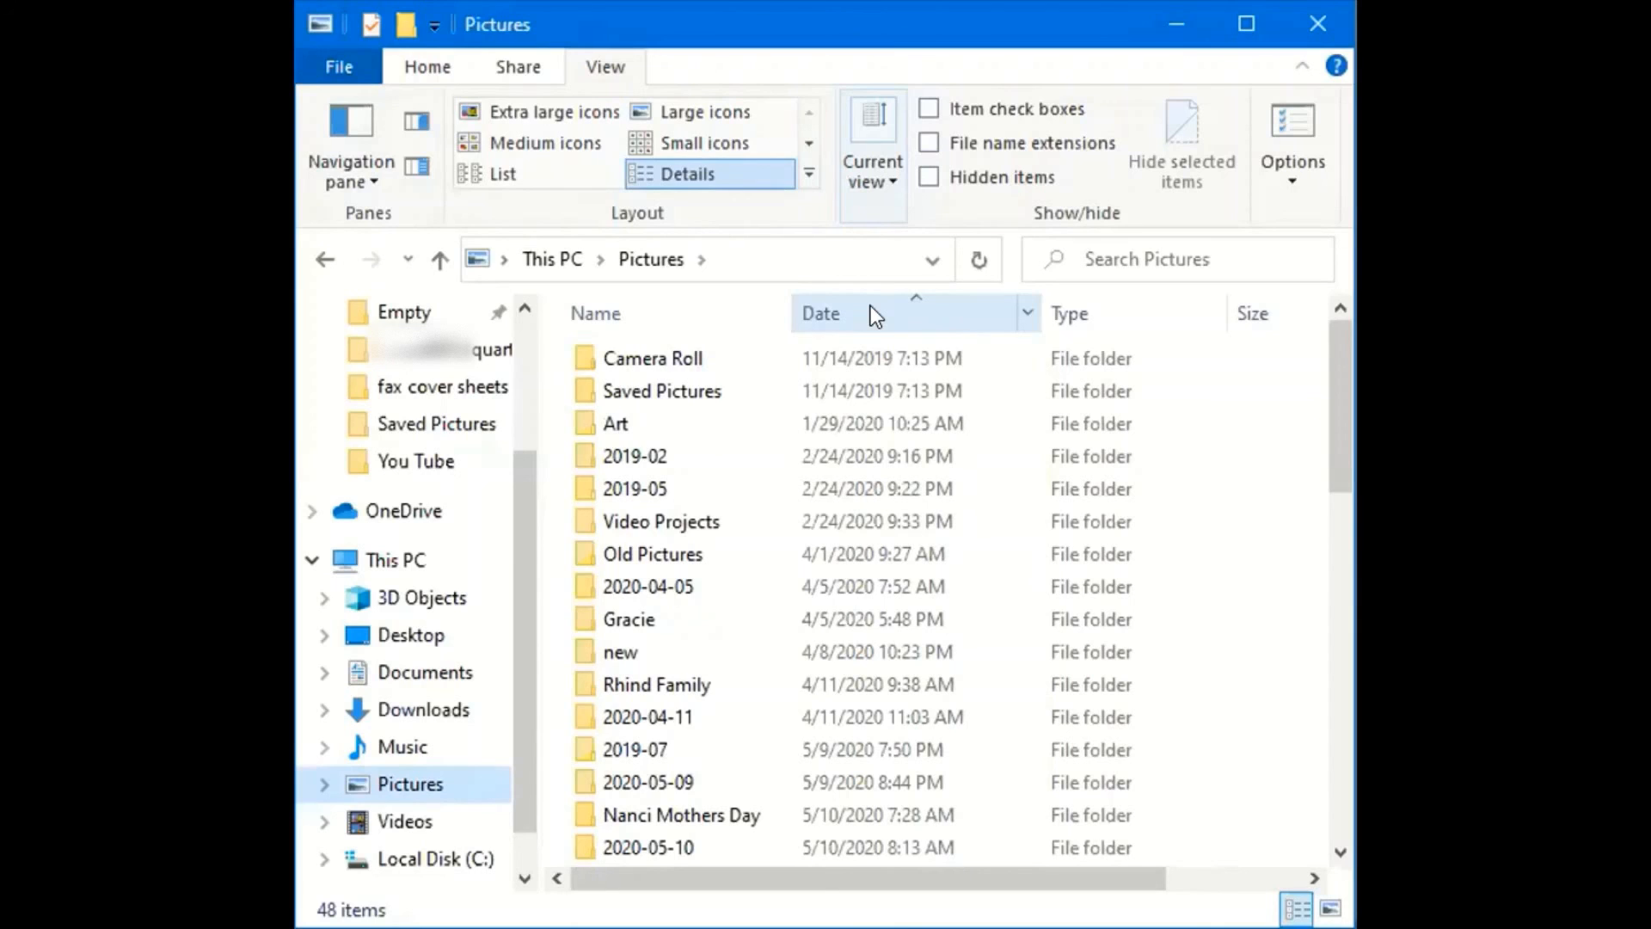
pyautogui.click(870, 309)
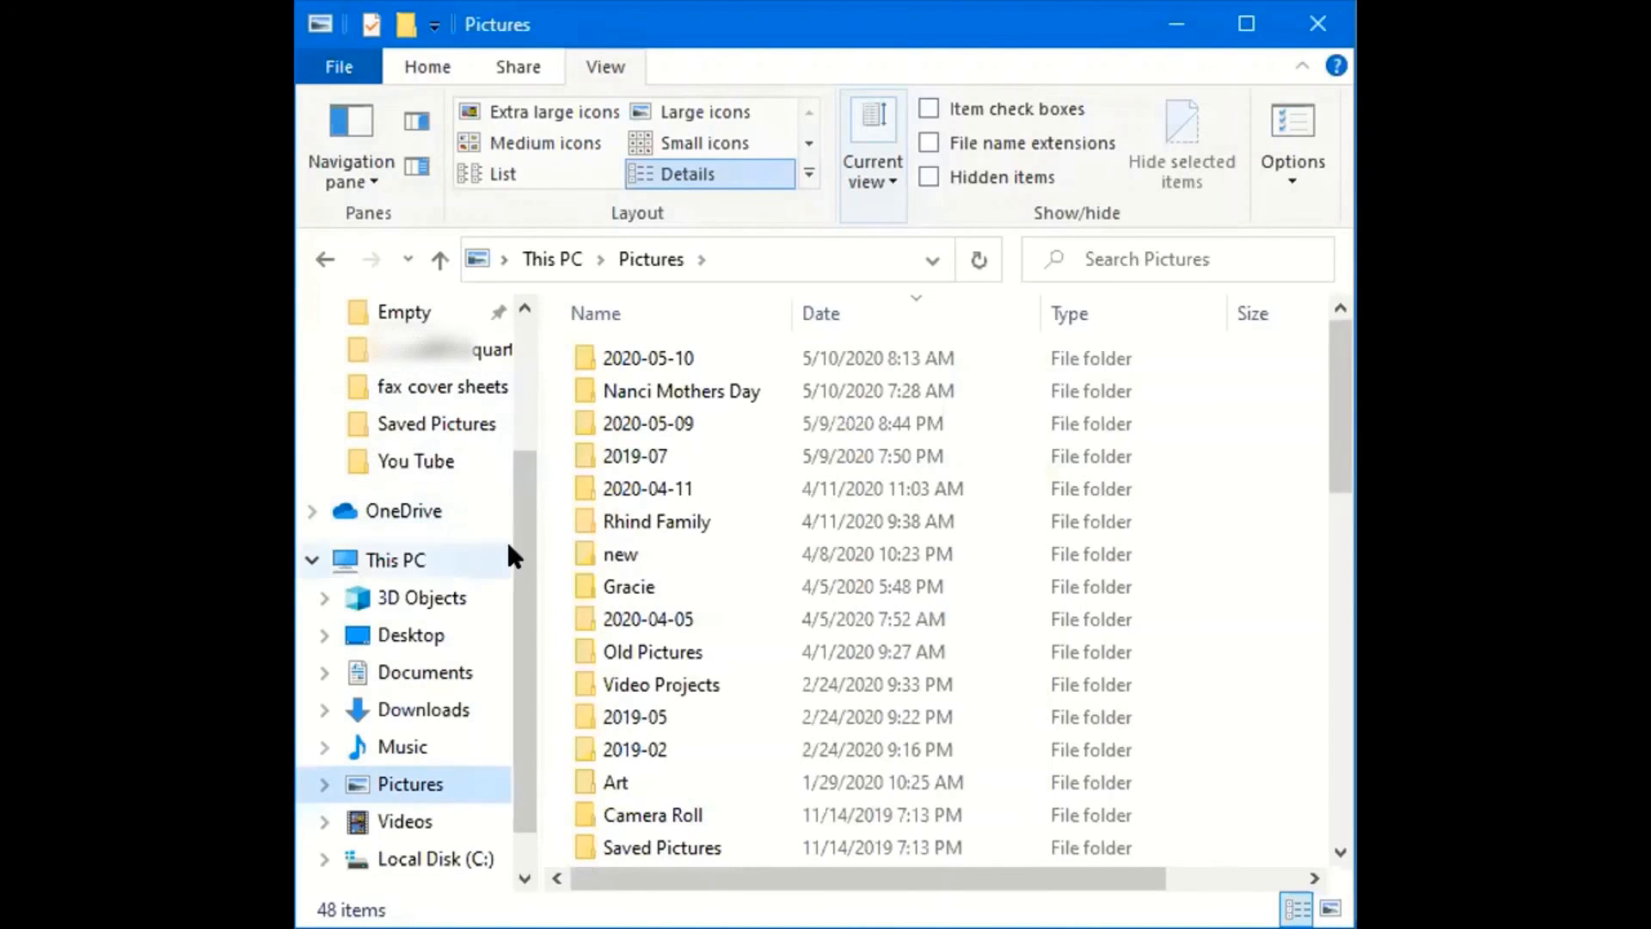
# Step: Navigate to Documents and open the 01 Family folder inside Insights and Perspectives
pyautogui.moveTo(520, 550); pyautogui.dragTo(533, 368)
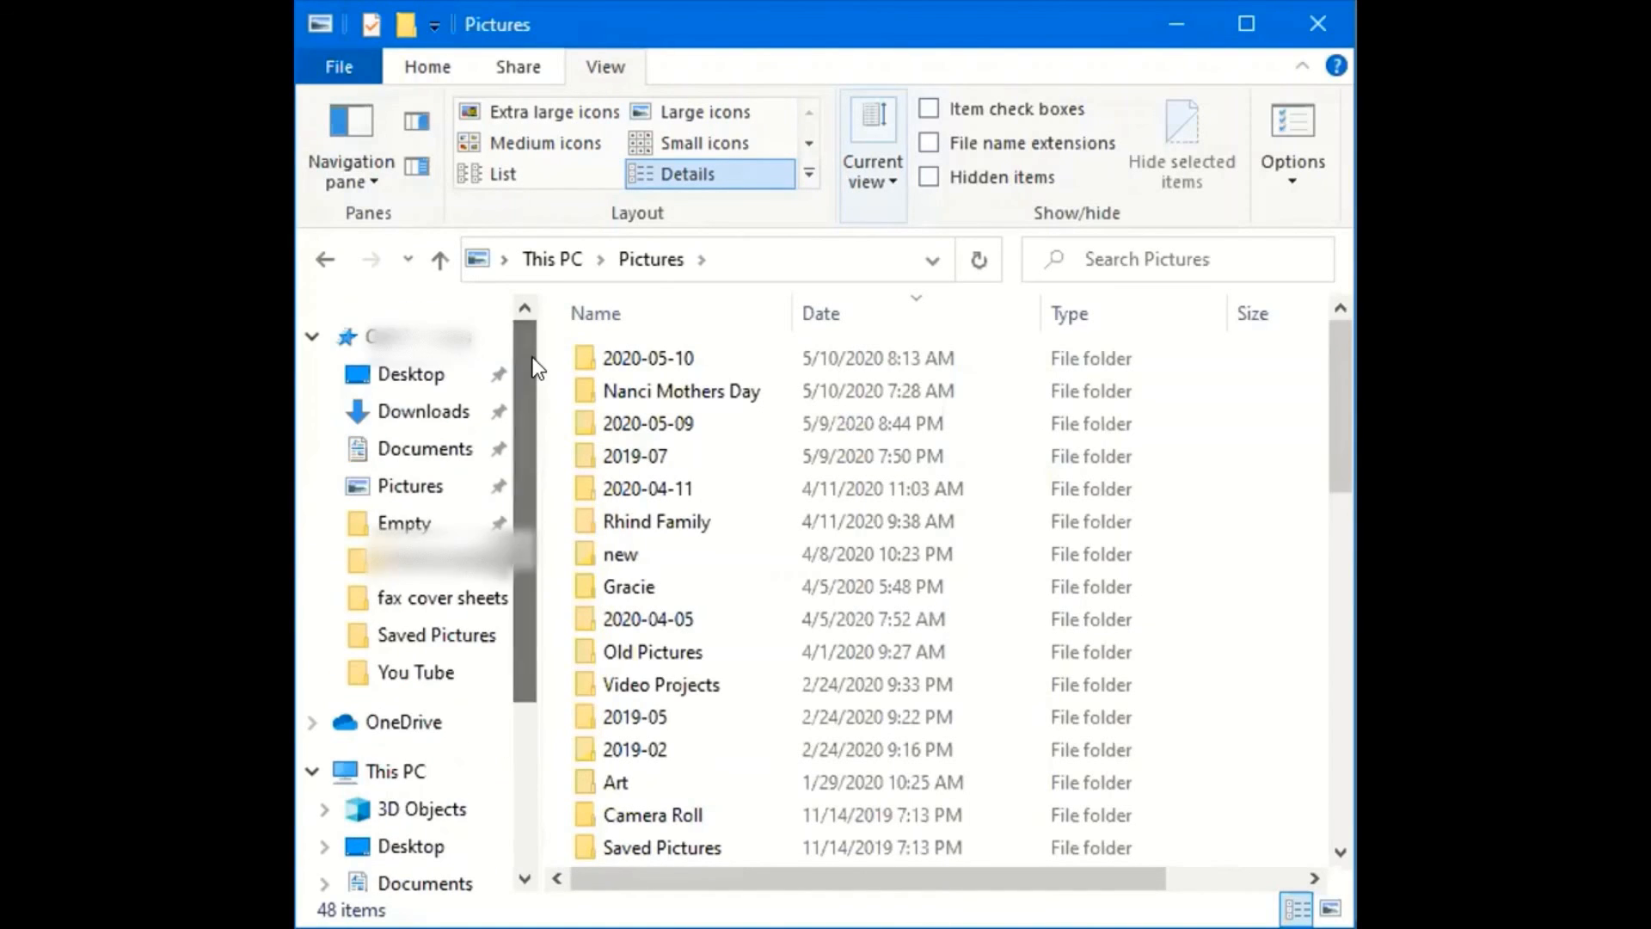
pyautogui.click(405, 443)
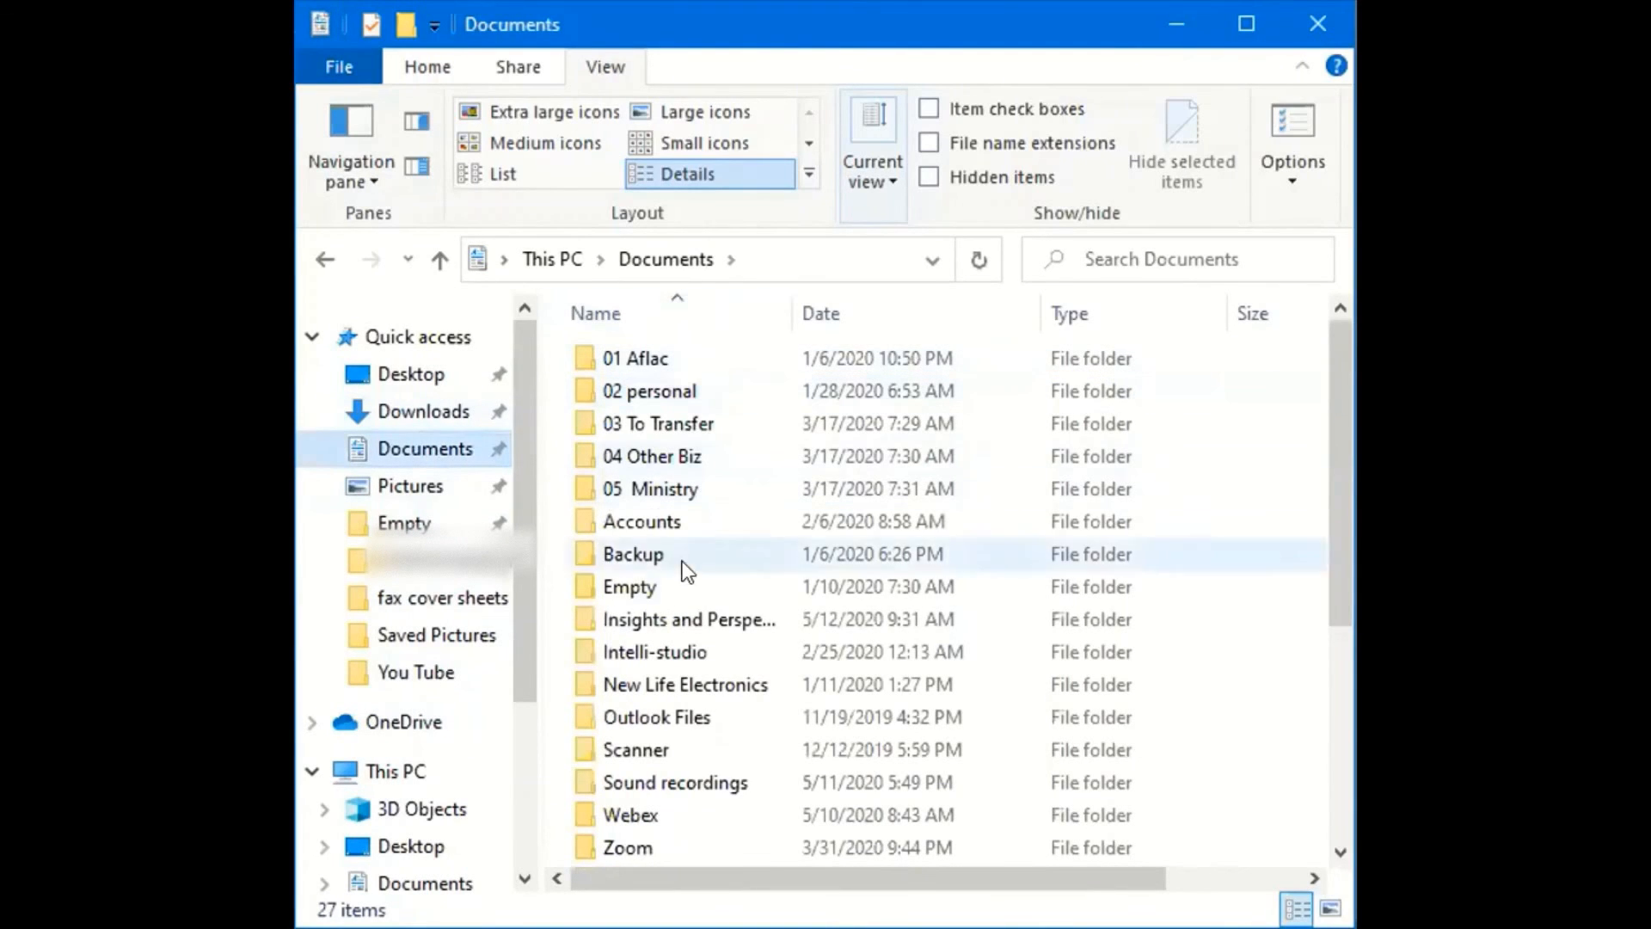
pyautogui.doubleClick(684, 626)
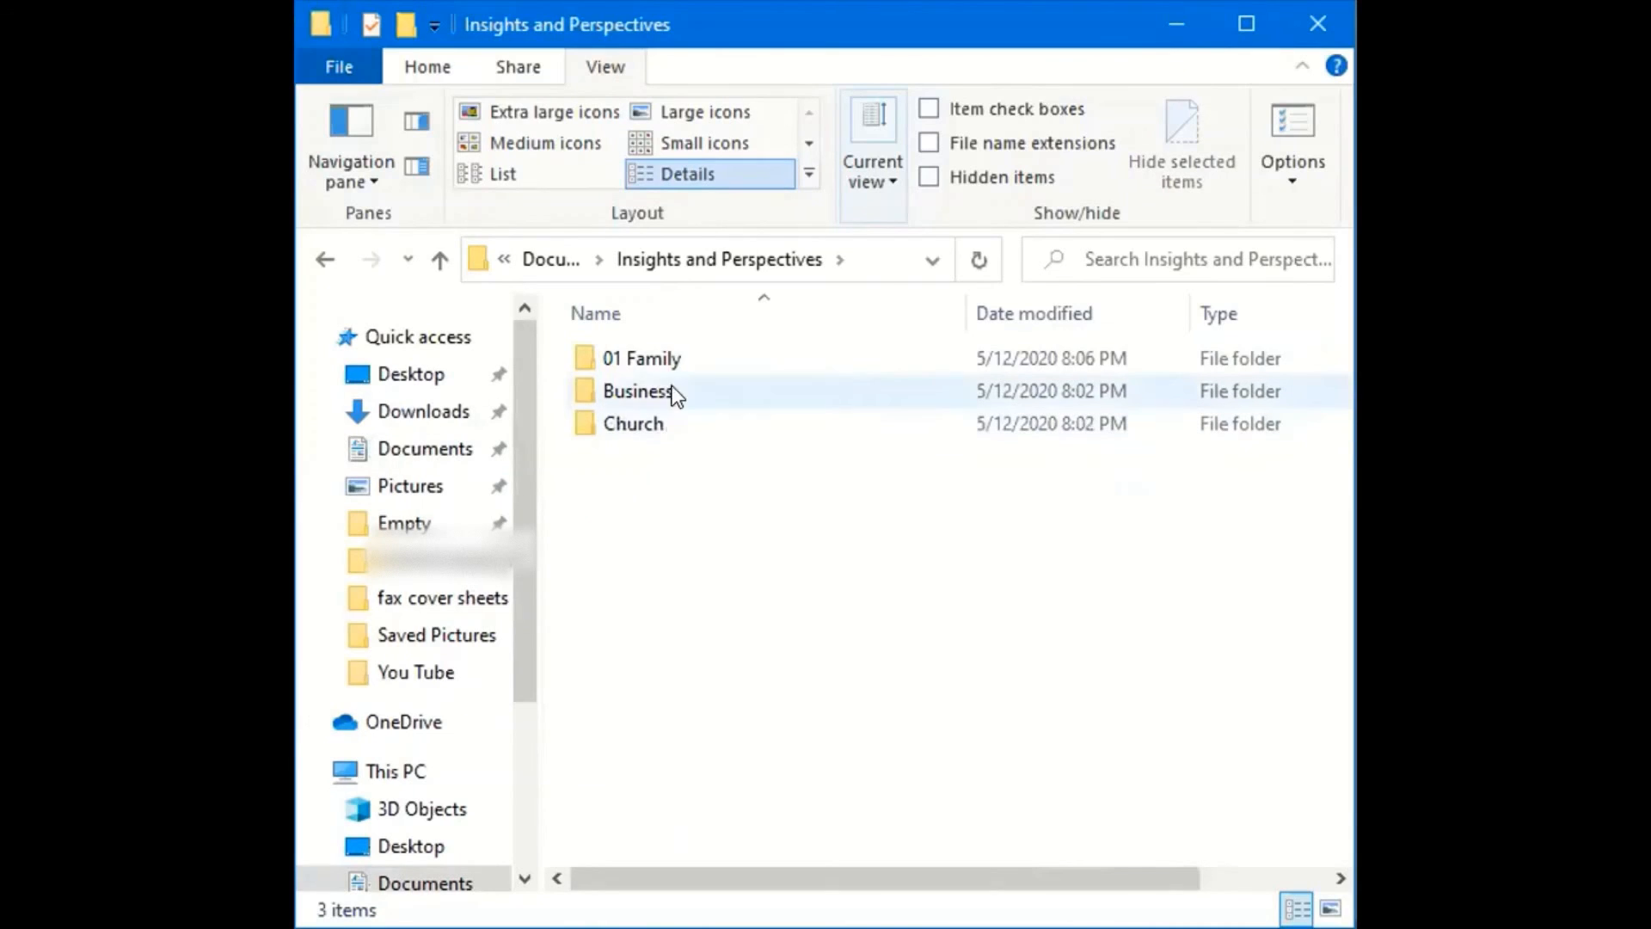
pyautogui.doubleClick(658, 359)
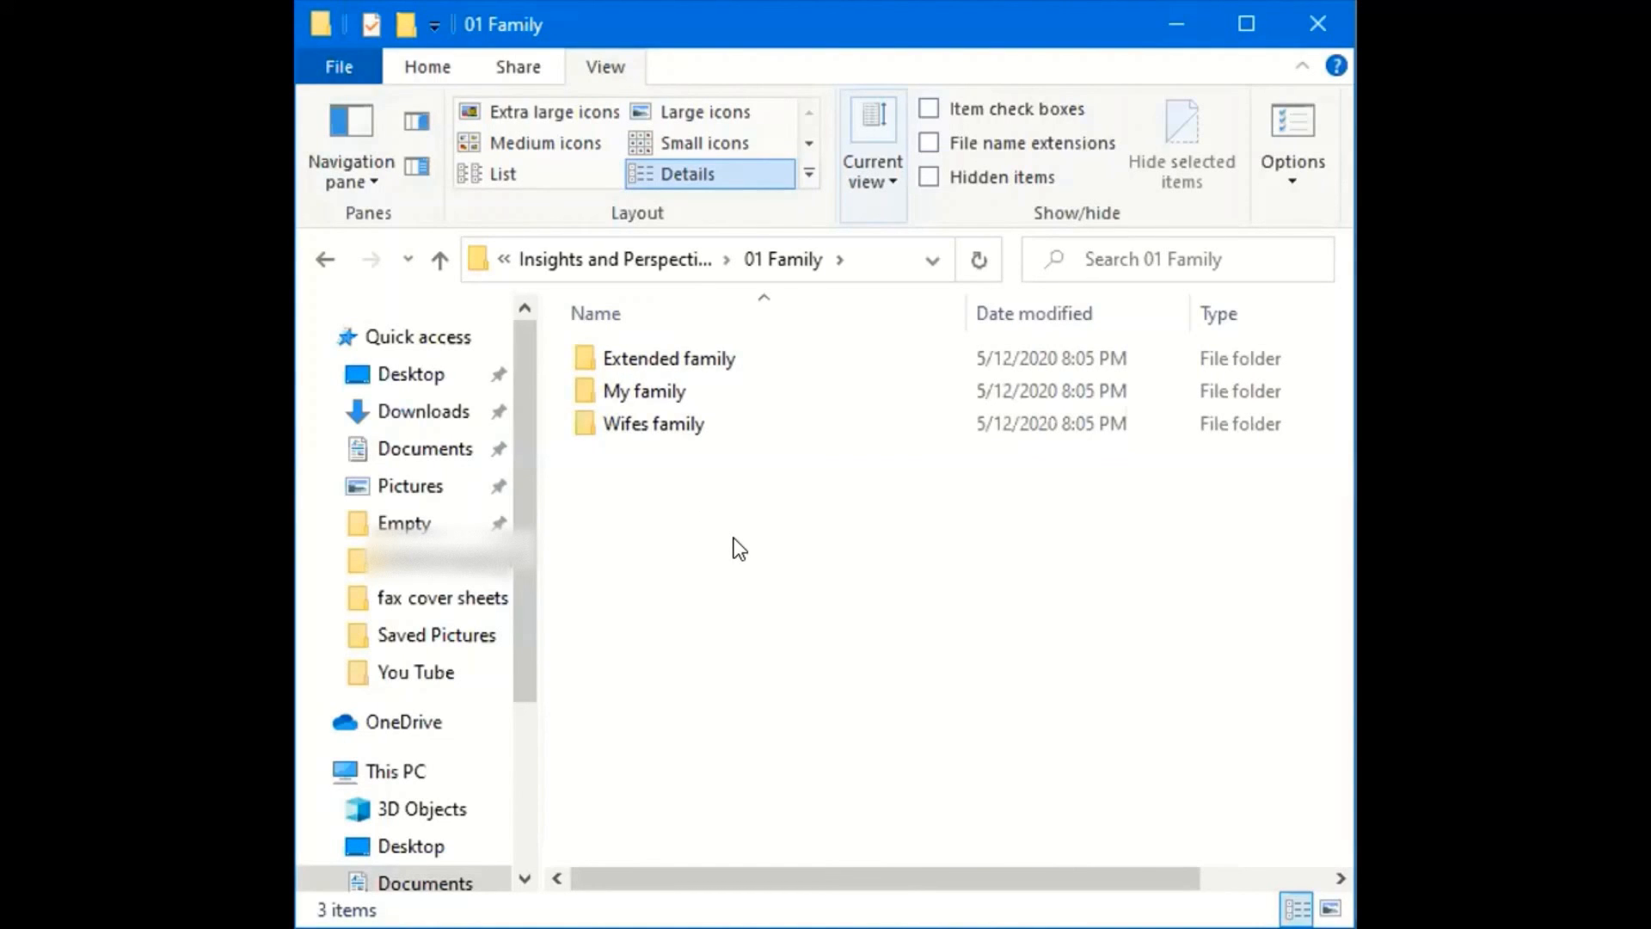
# Step: Go back up the folder path to Insights and Perspectives and Documents, and reopen 01 Family
pyautogui.click(632, 256)
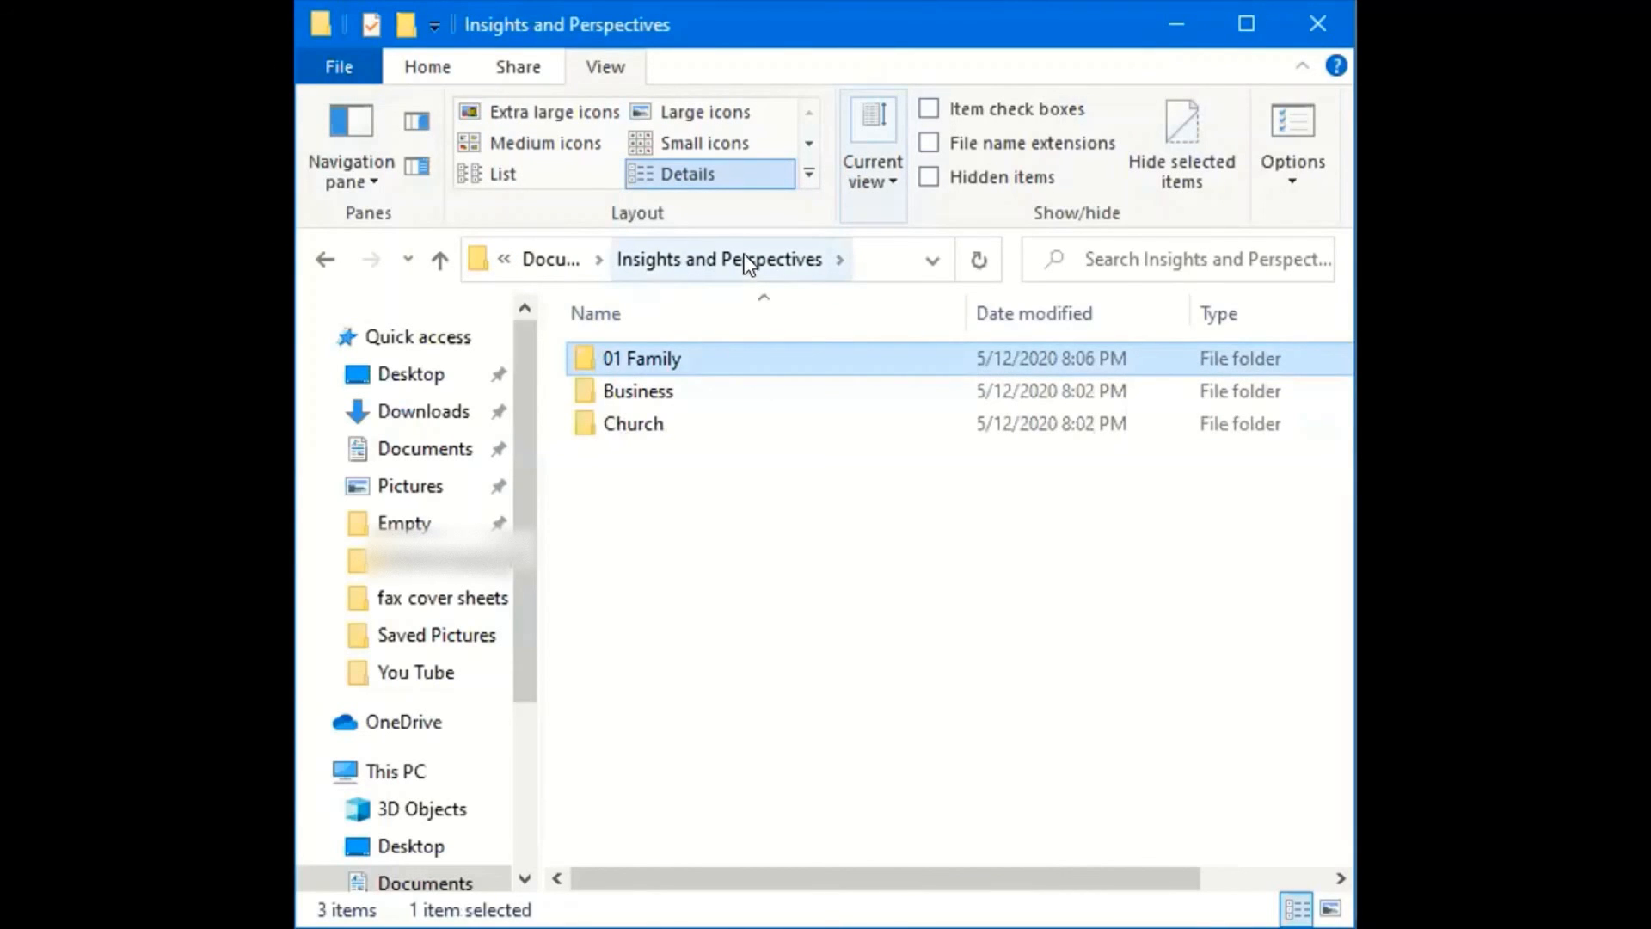
pyautogui.click(548, 256)
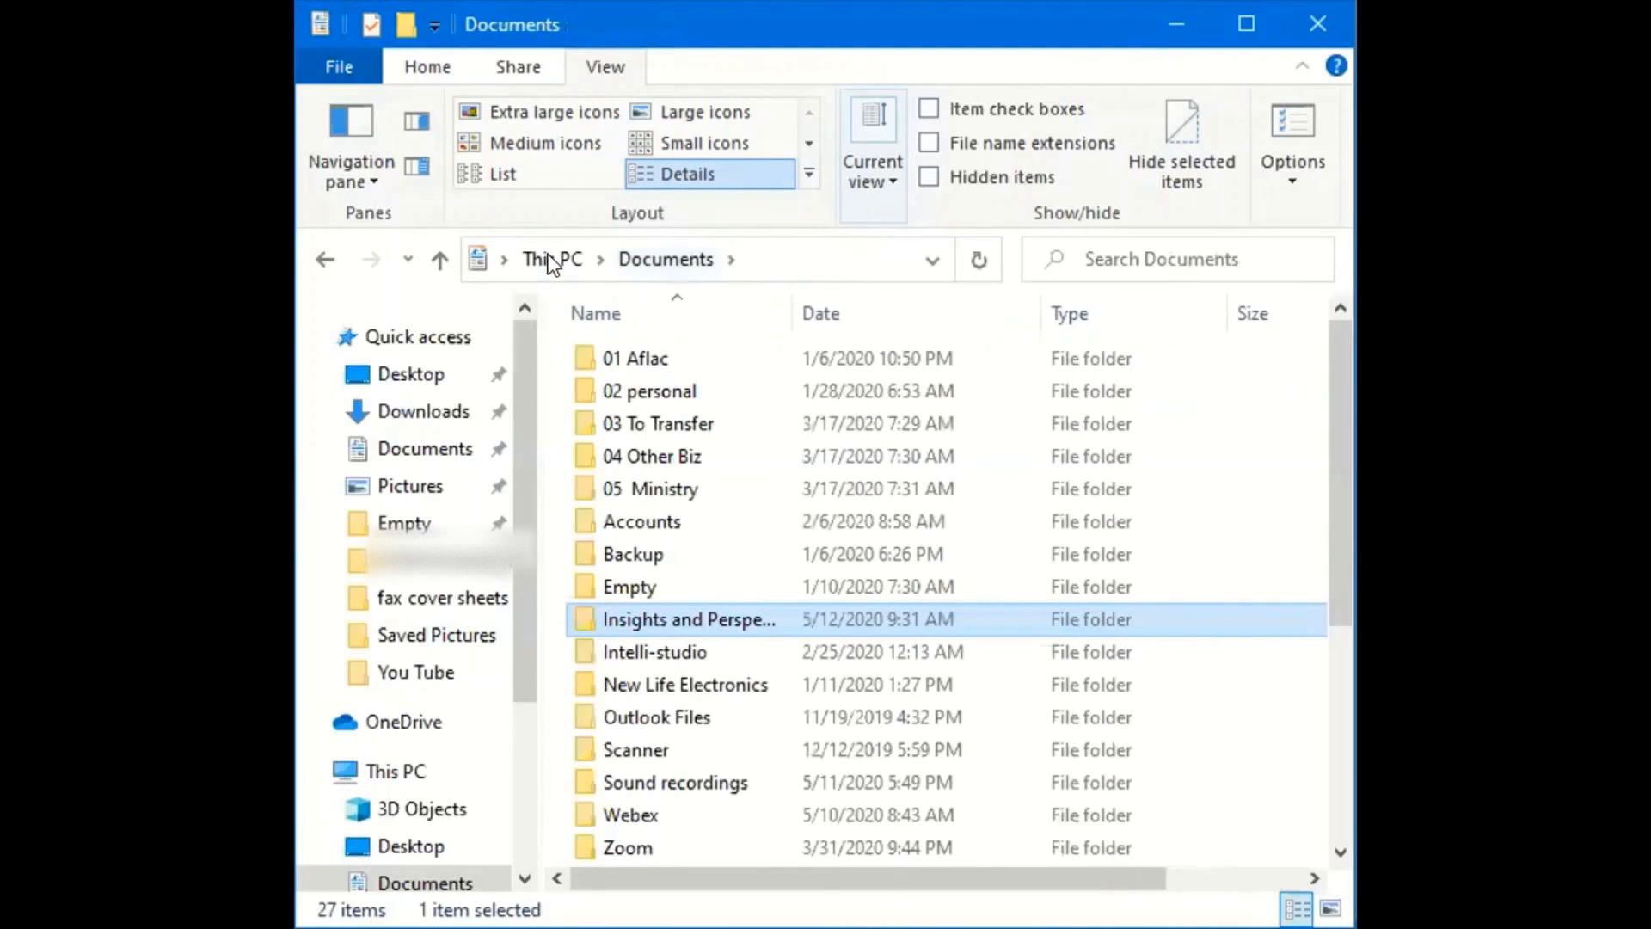
pyautogui.doubleClick(643, 620)
pyautogui.doubleClick(646, 356)
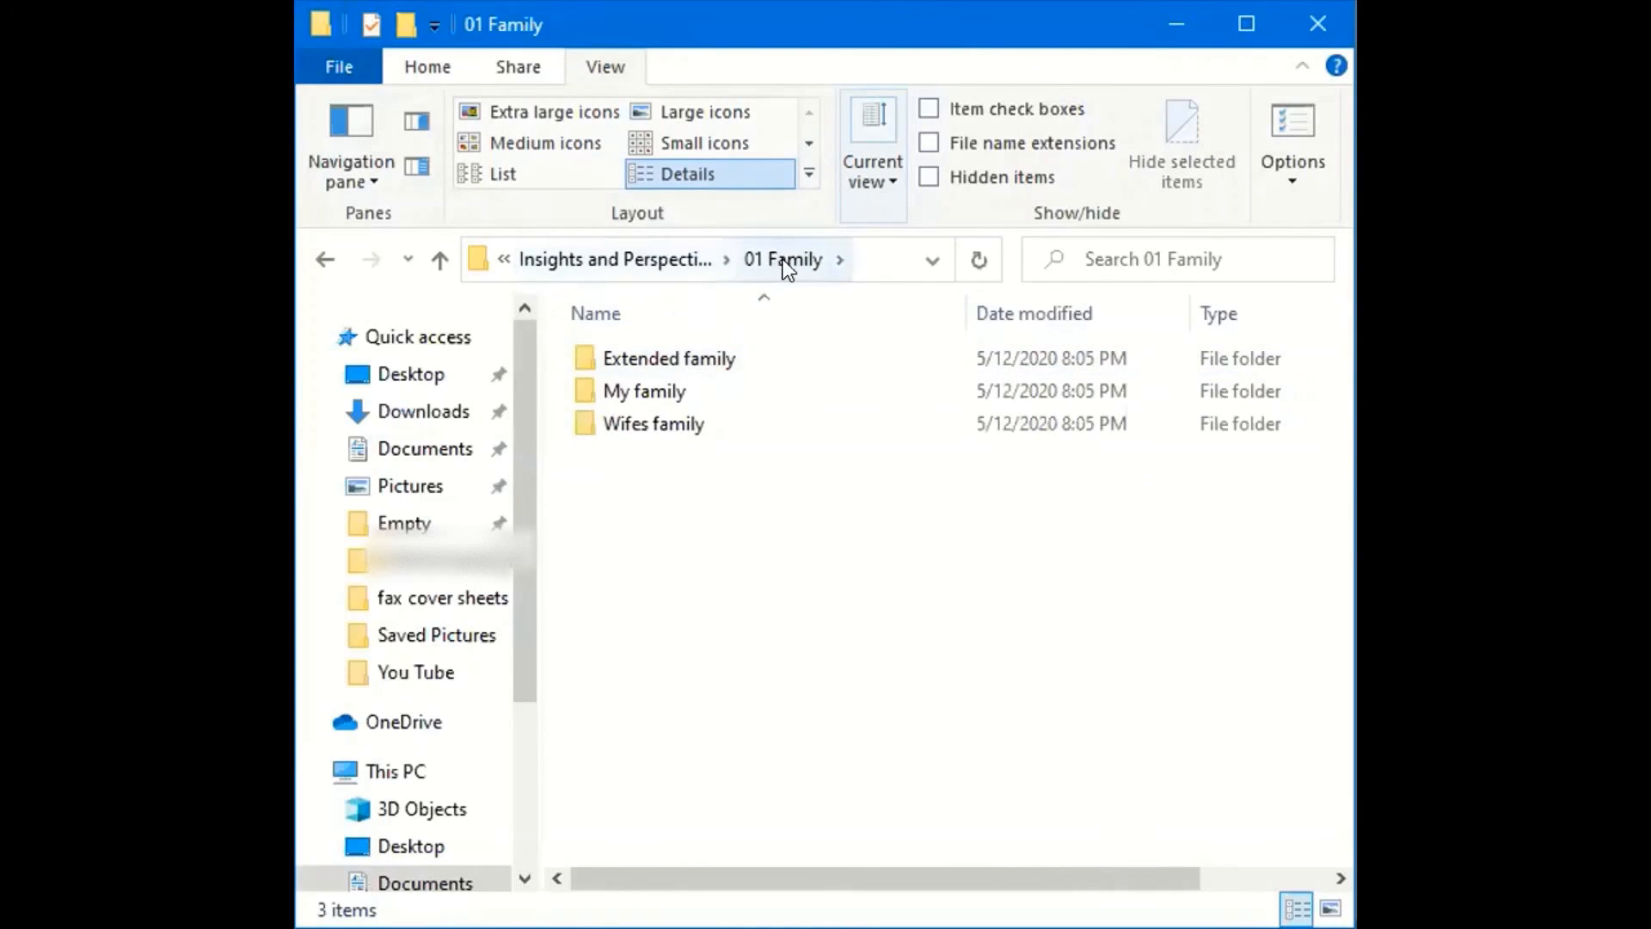
# Step: Retrace the path from 01 Family up to Documents, and return to 01 Family through Insights and Perspectives
pyautogui.click(651, 261)
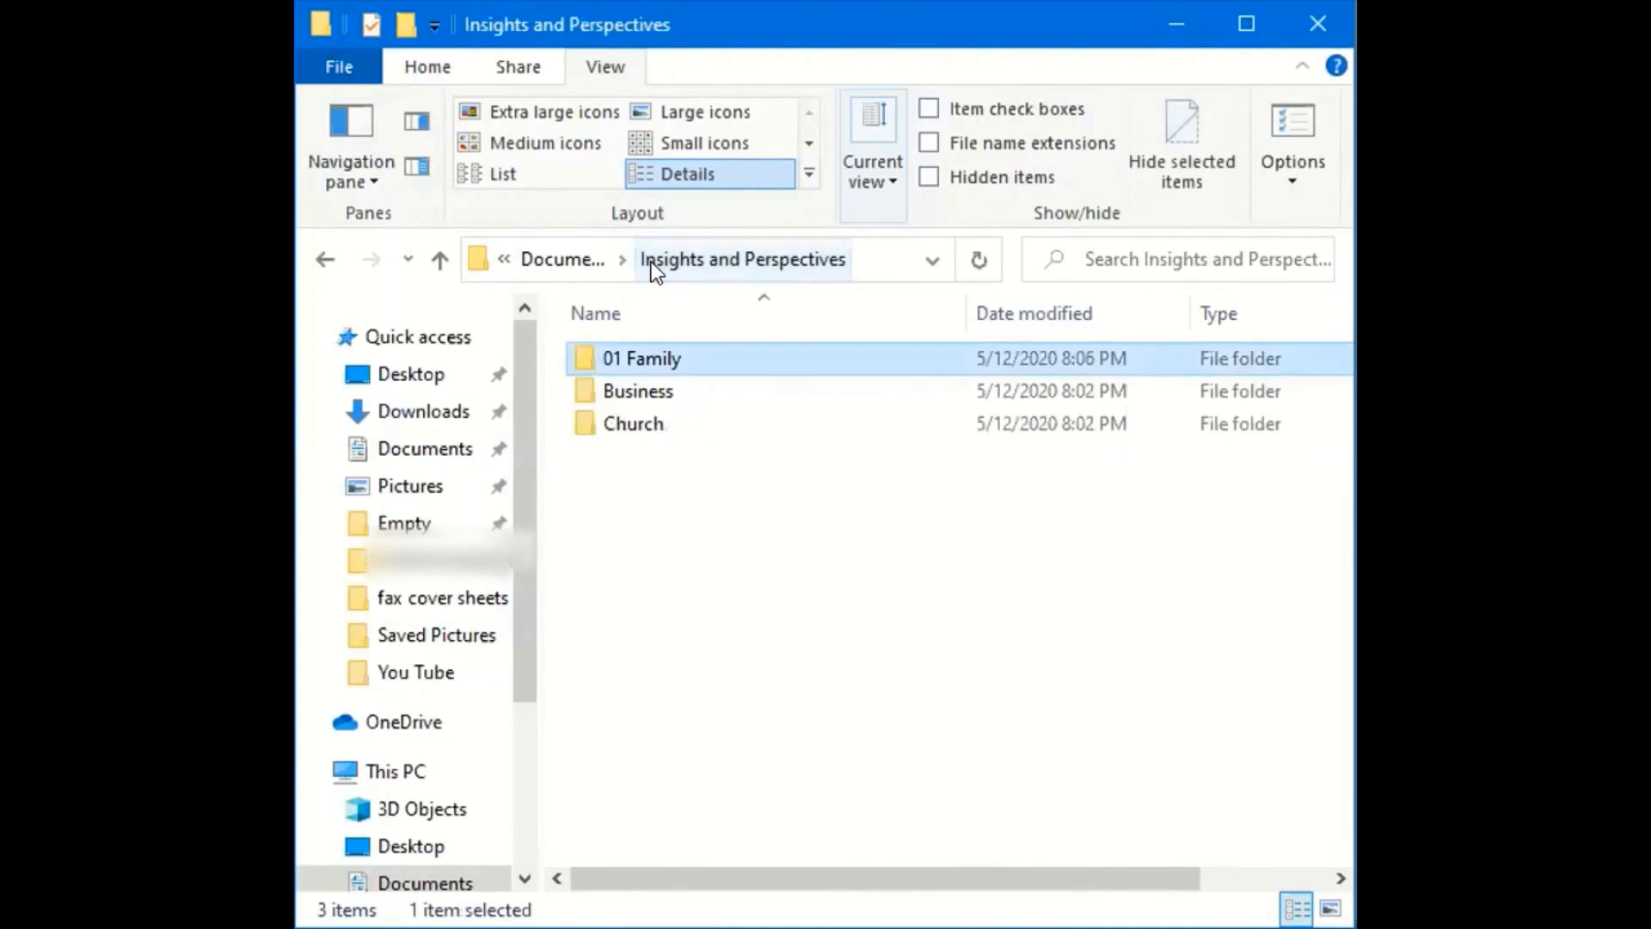
pyautogui.click(561, 261)
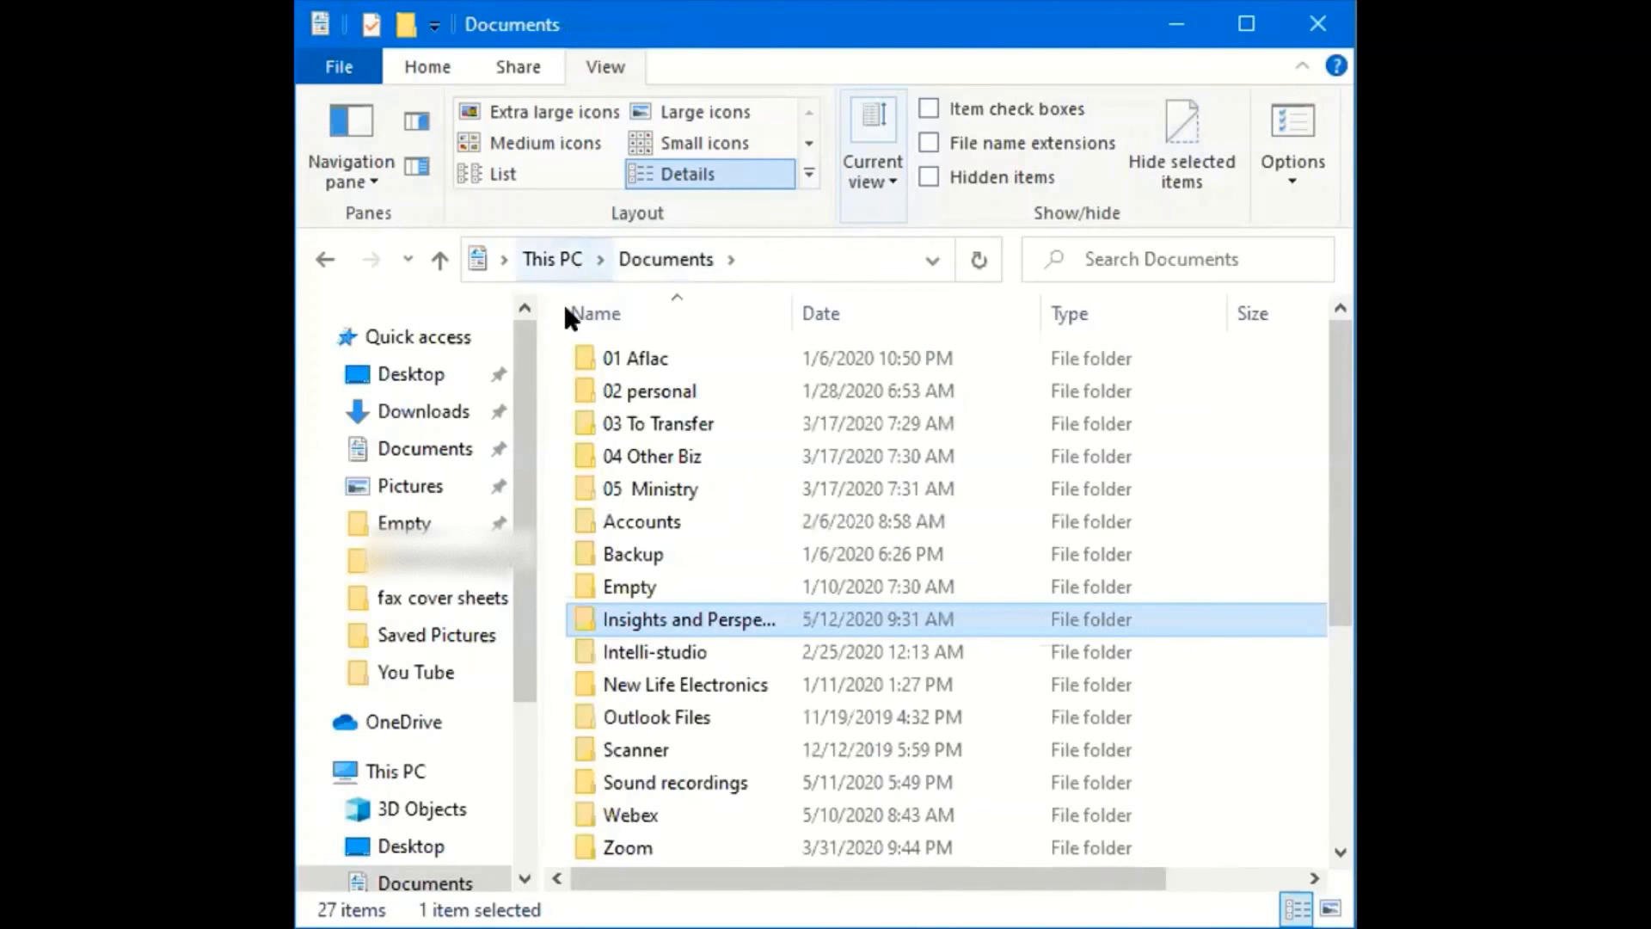
pyautogui.doubleClick(652, 617)
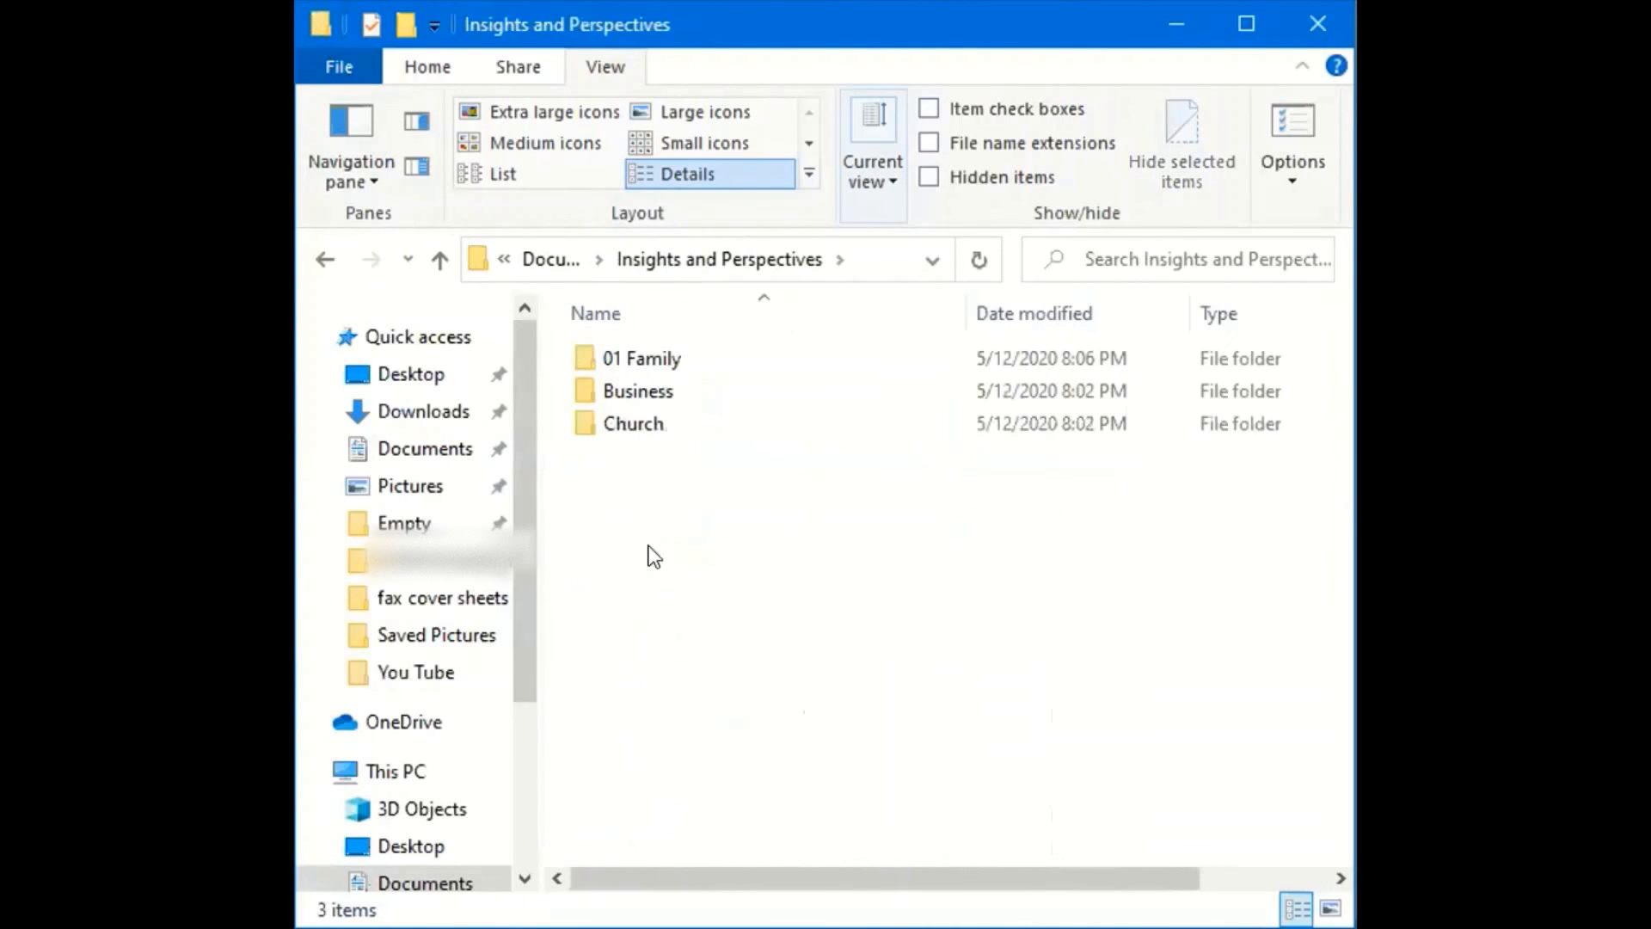
pyautogui.doubleClick(657, 358)
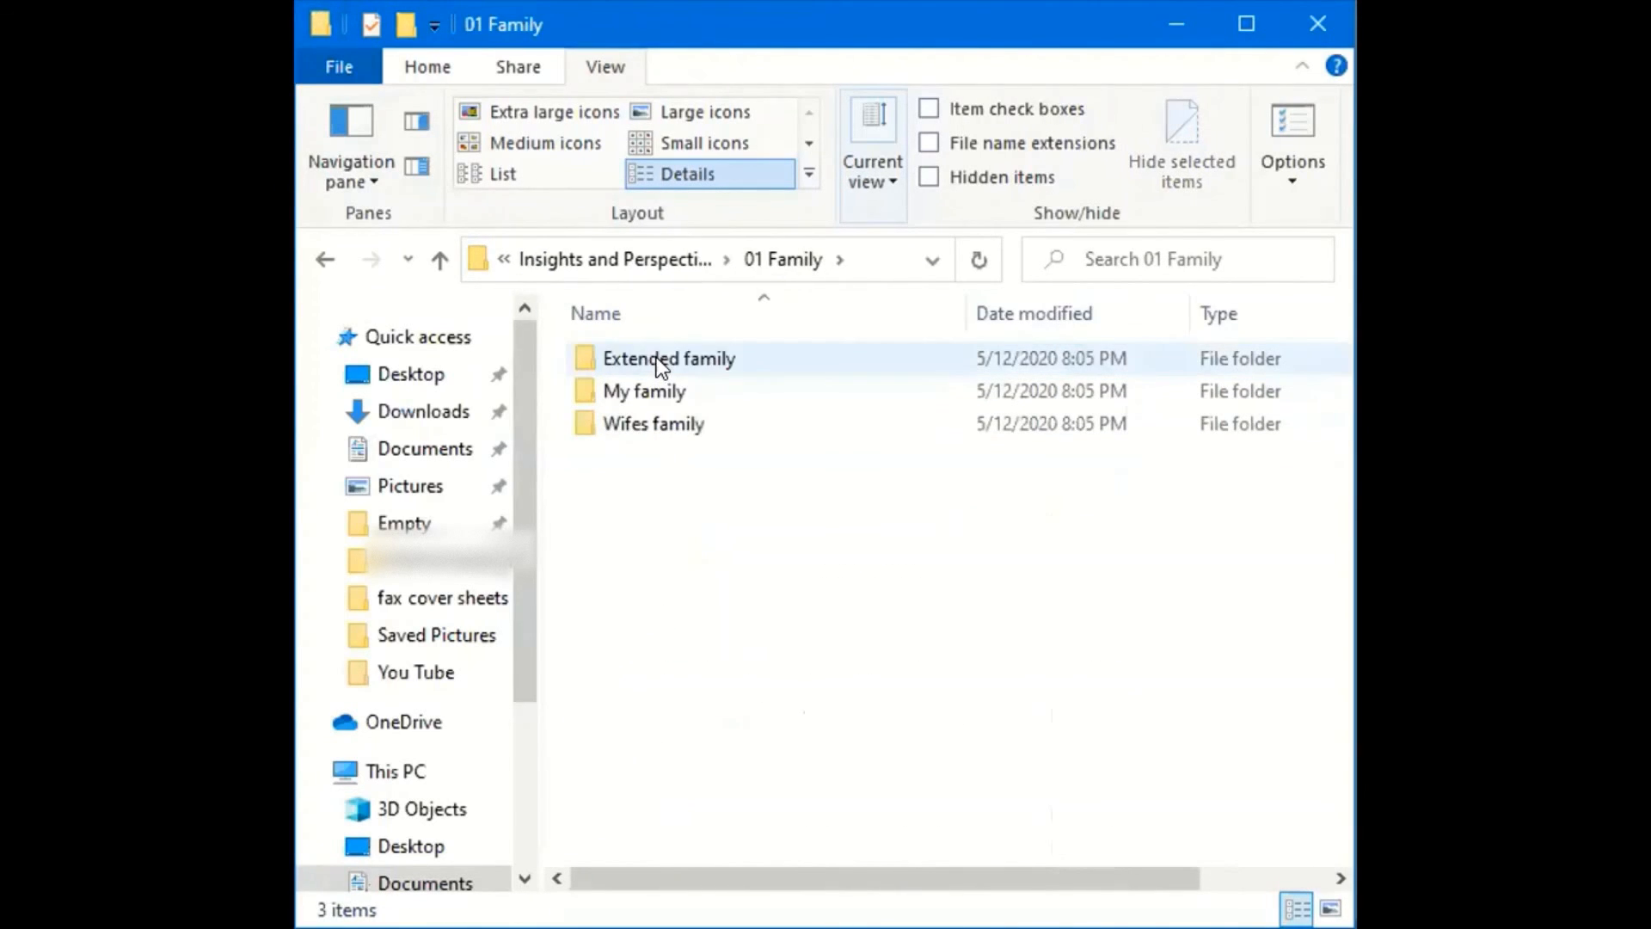
# Step: Move up one level at a time from 01 Family to This PC, and return through Documents and Insights and Perspectives to 01 Family
pyautogui.click(438, 262)
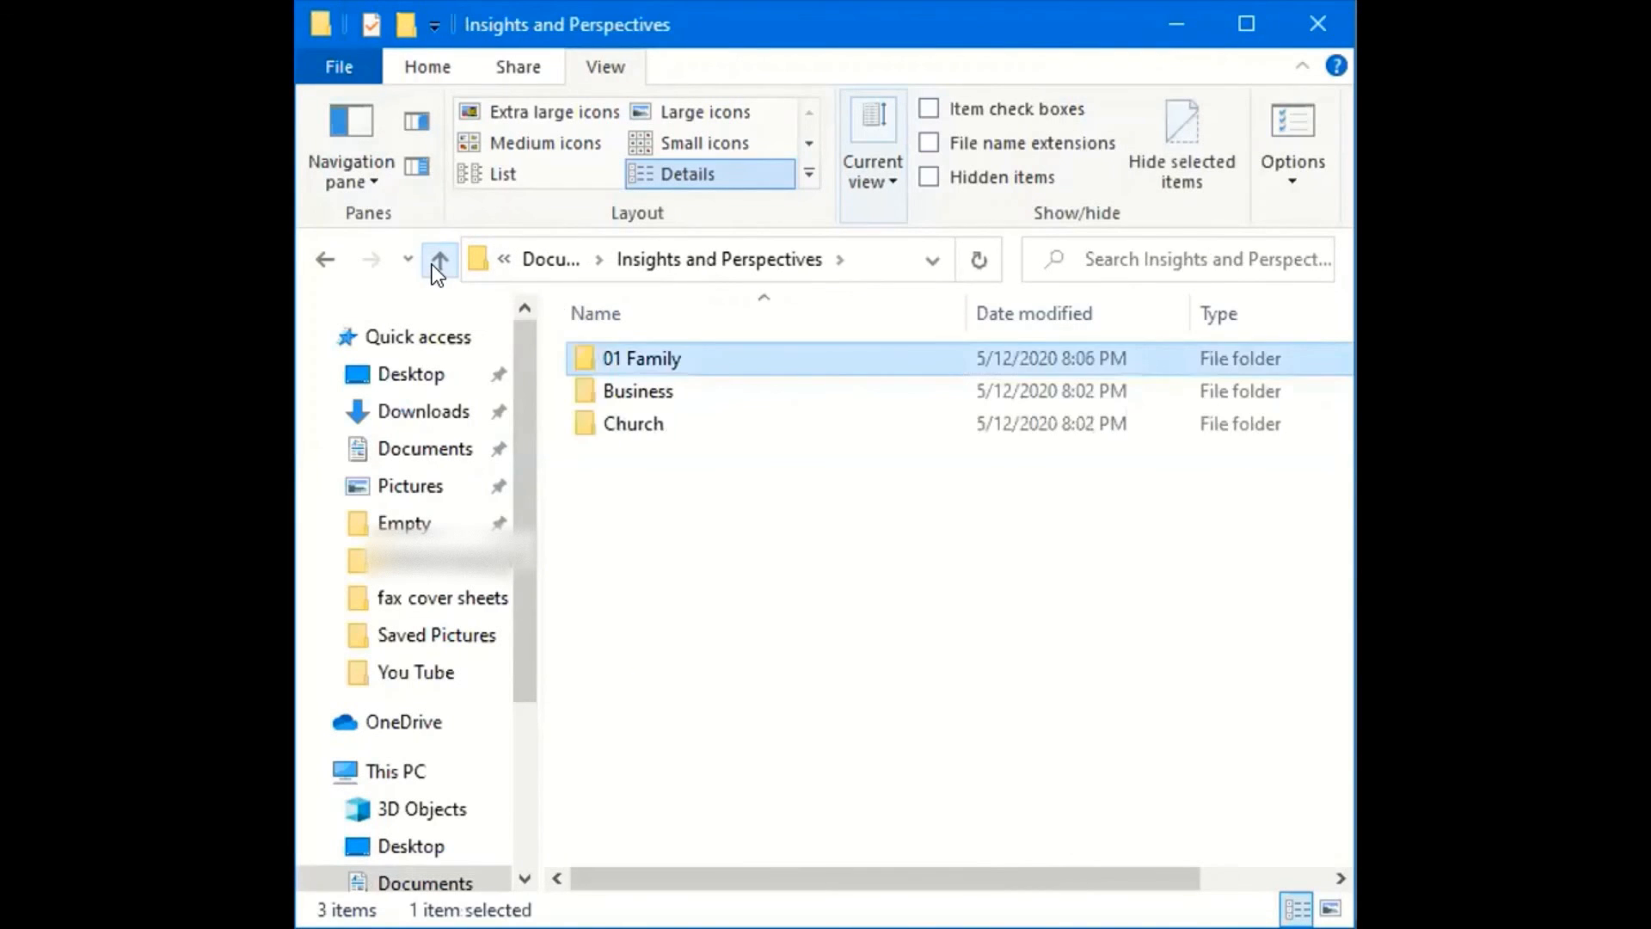
pyautogui.click(439, 264)
pyautogui.click(439, 265)
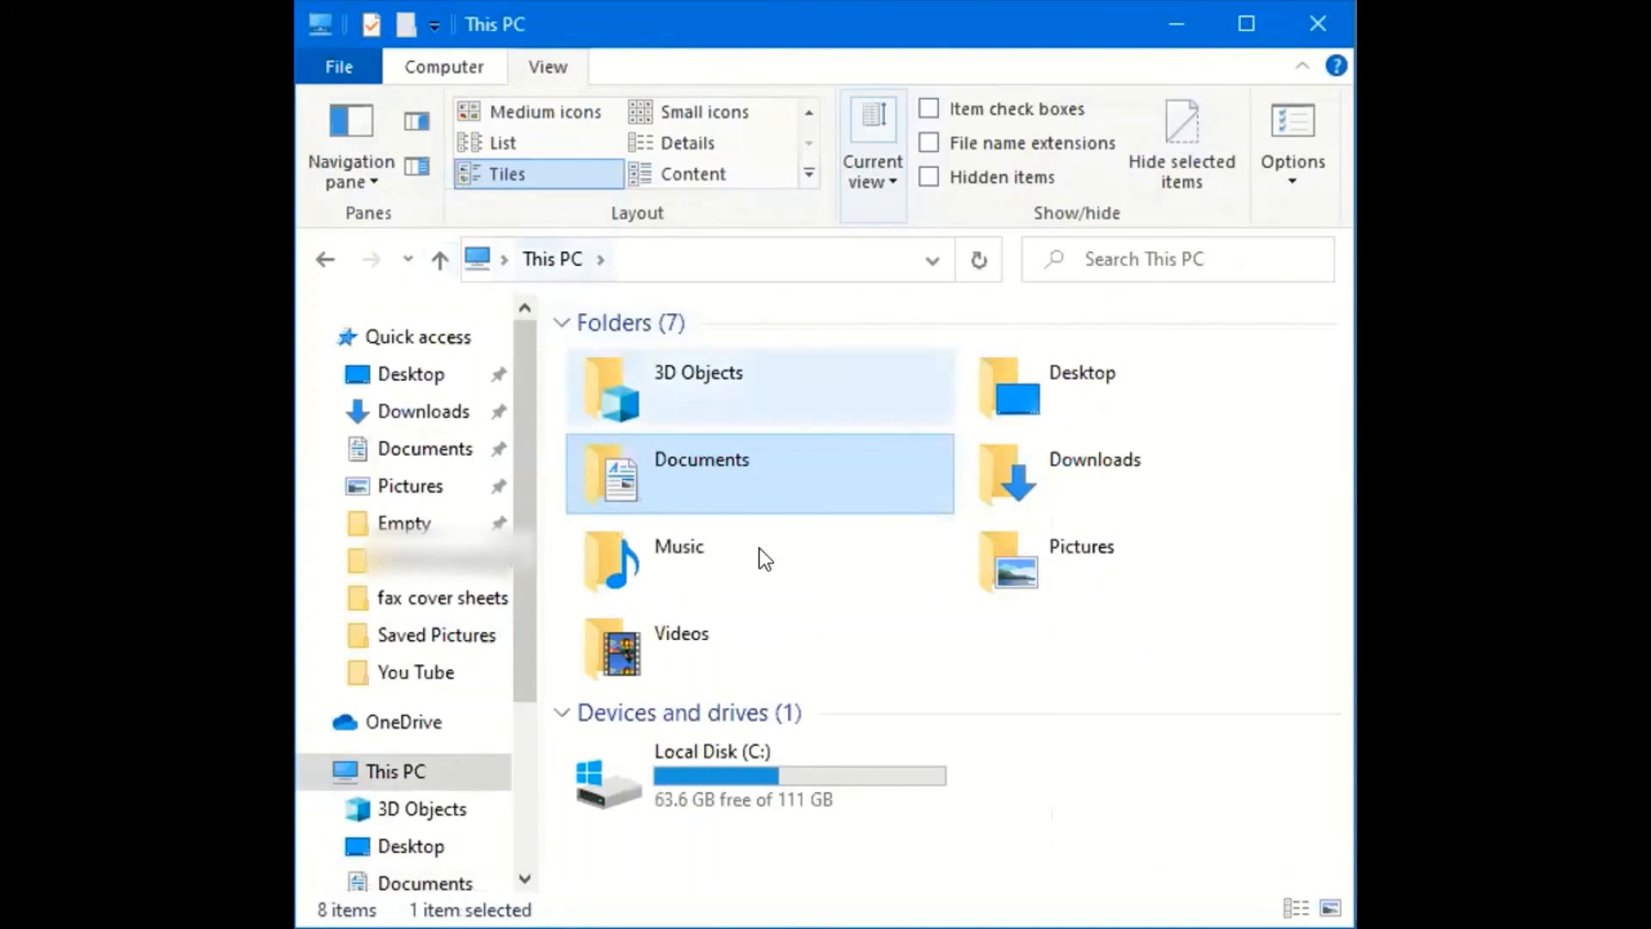
pyautogui.doubleClick(742, 468)
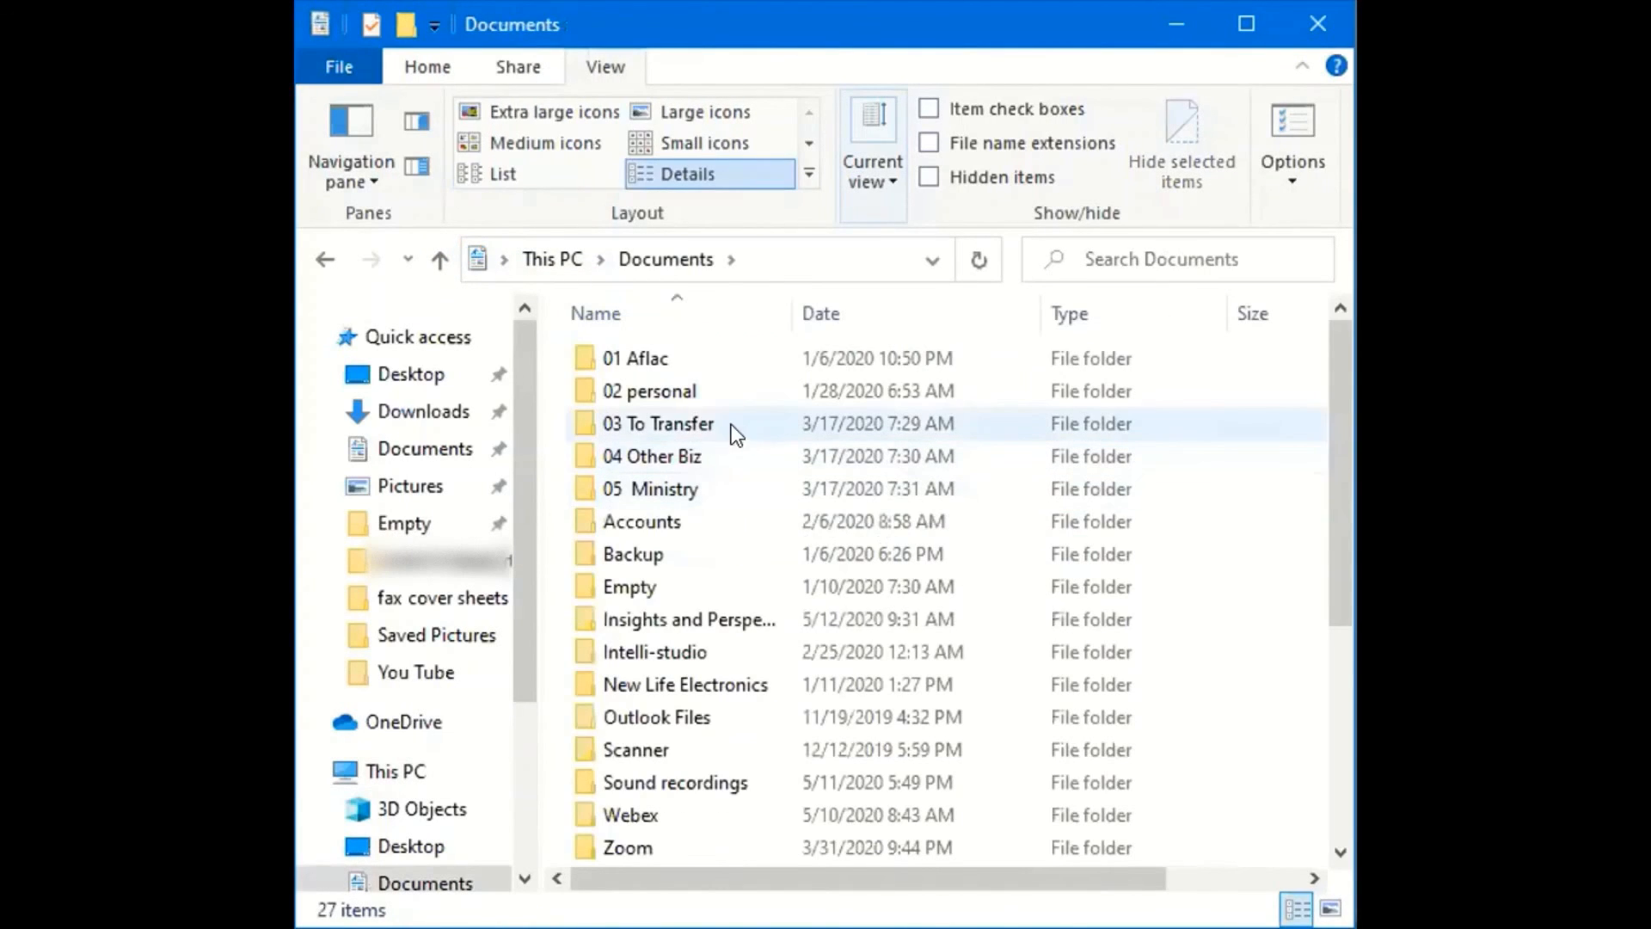
pyautogui.doubleClick(708, 620)
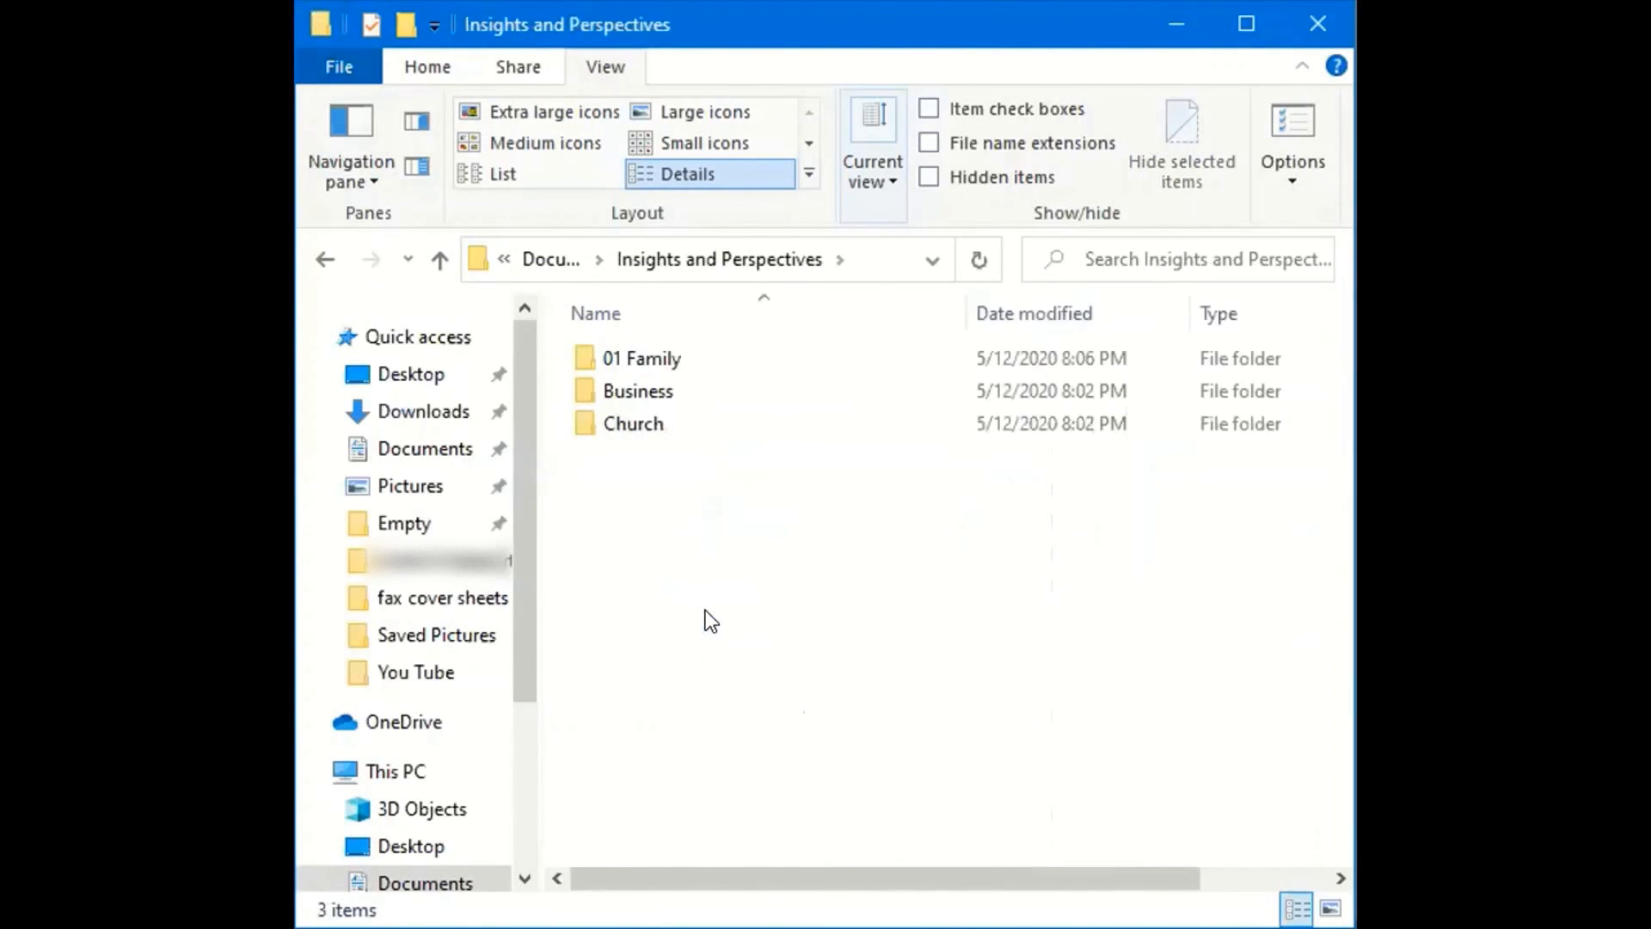
pyautogui.doubleClick(693, 360)
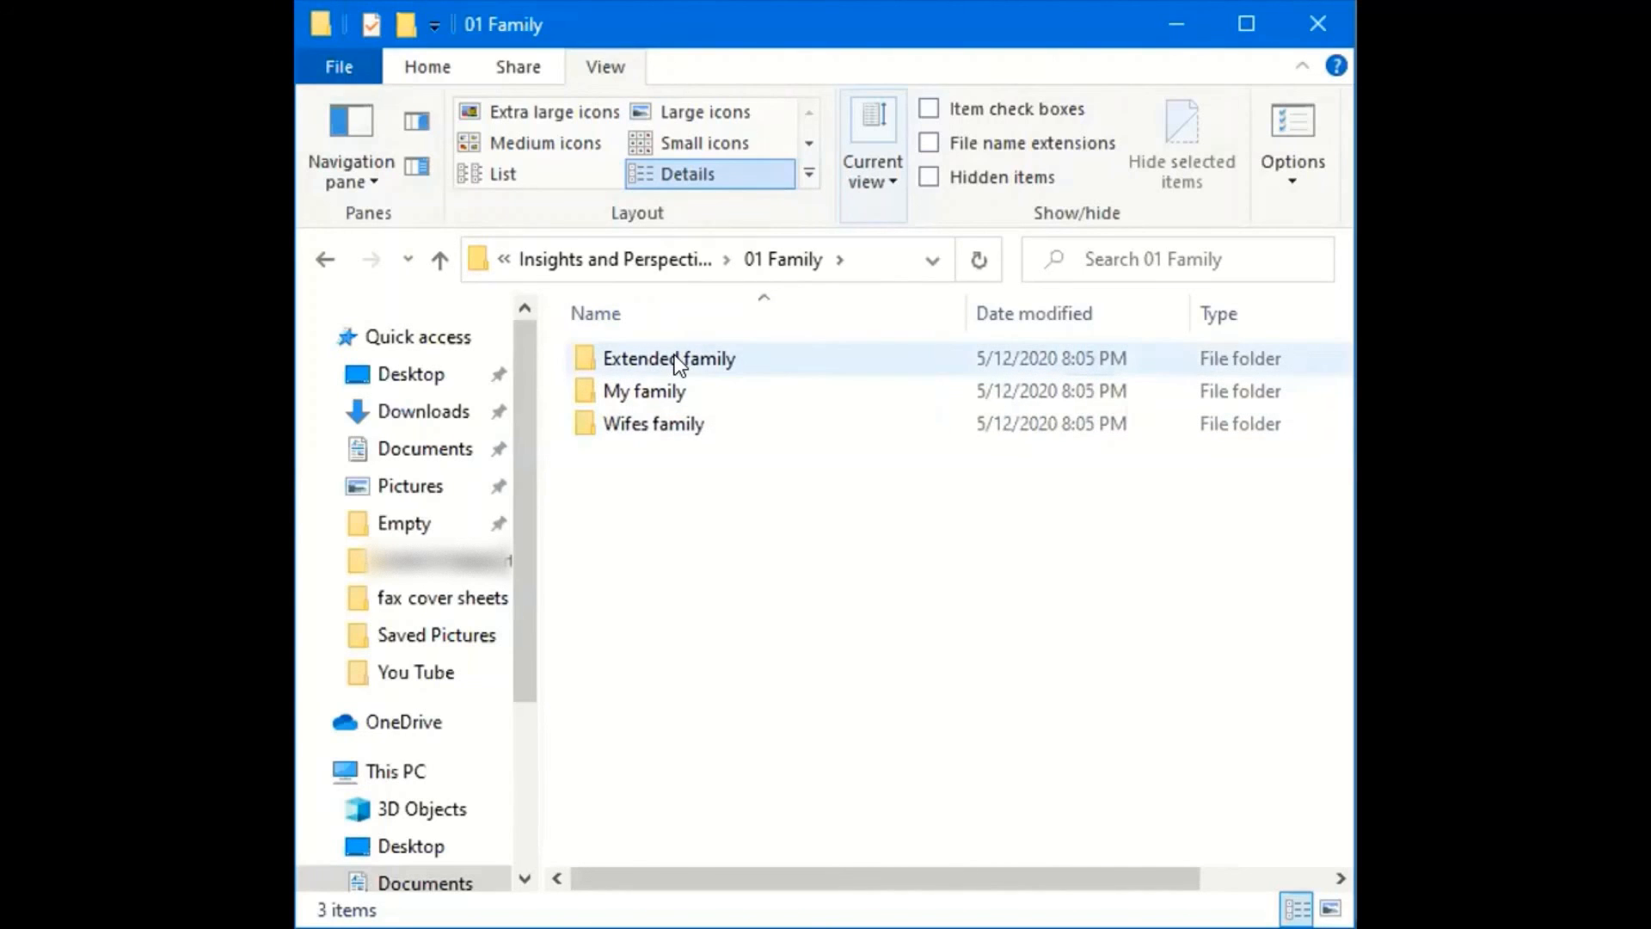
# Step: Return to Insights and Perspectives, reopen 01 Family and open its Extended family subfolder
pyautogui.click(657, 265)
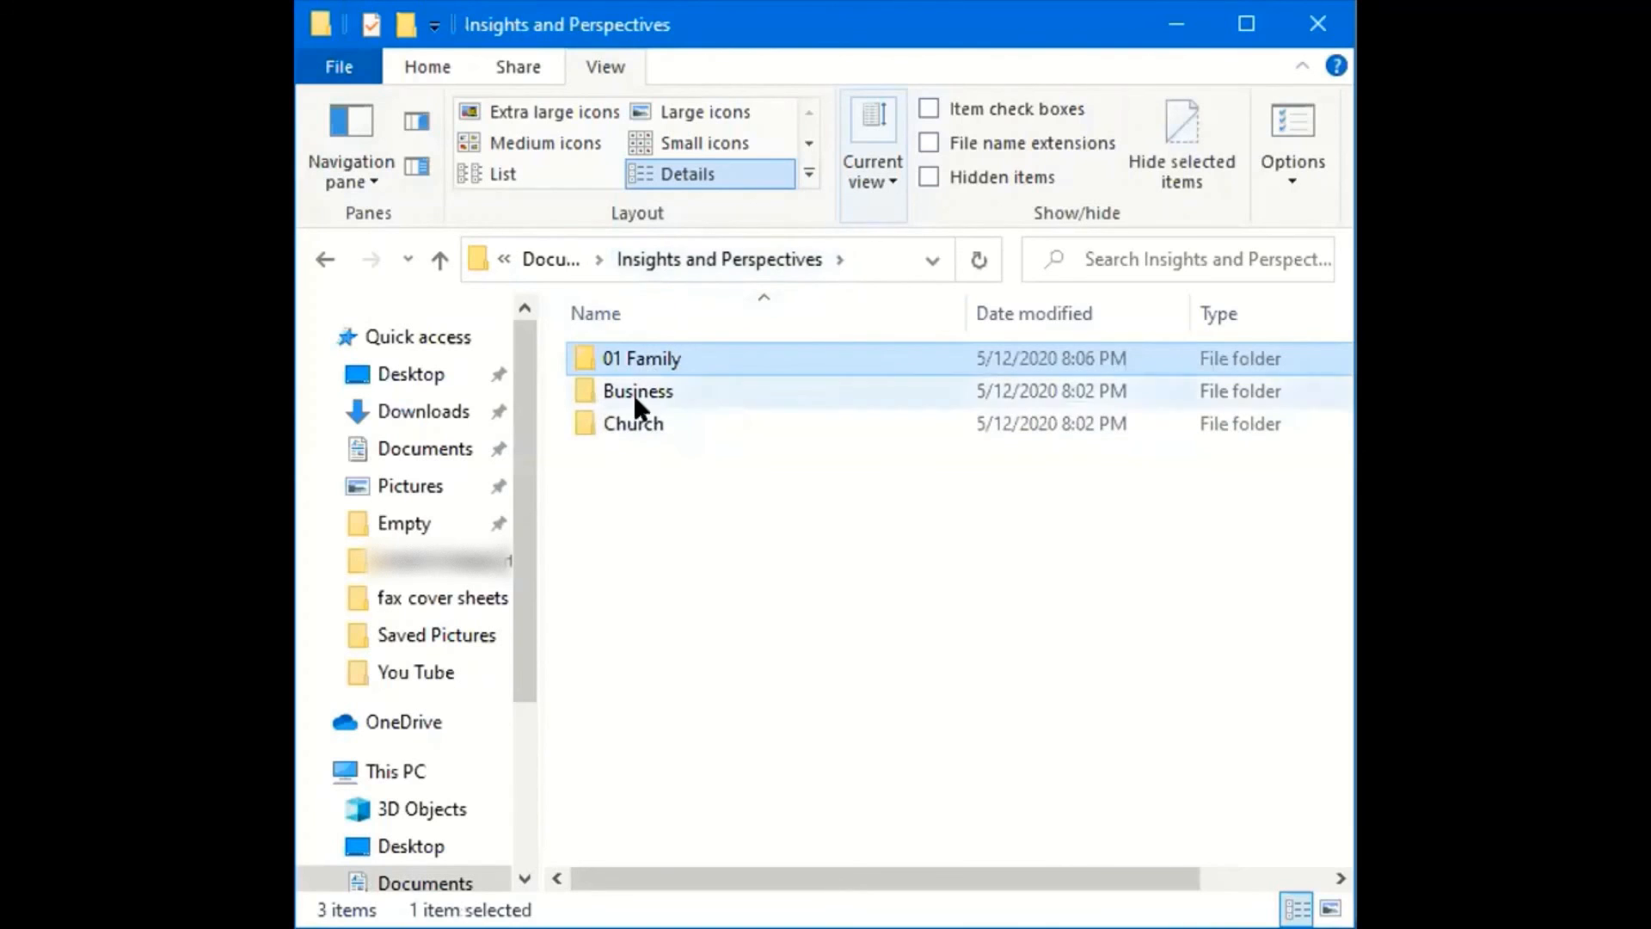
pyautogui.doubleClick(652, 344)
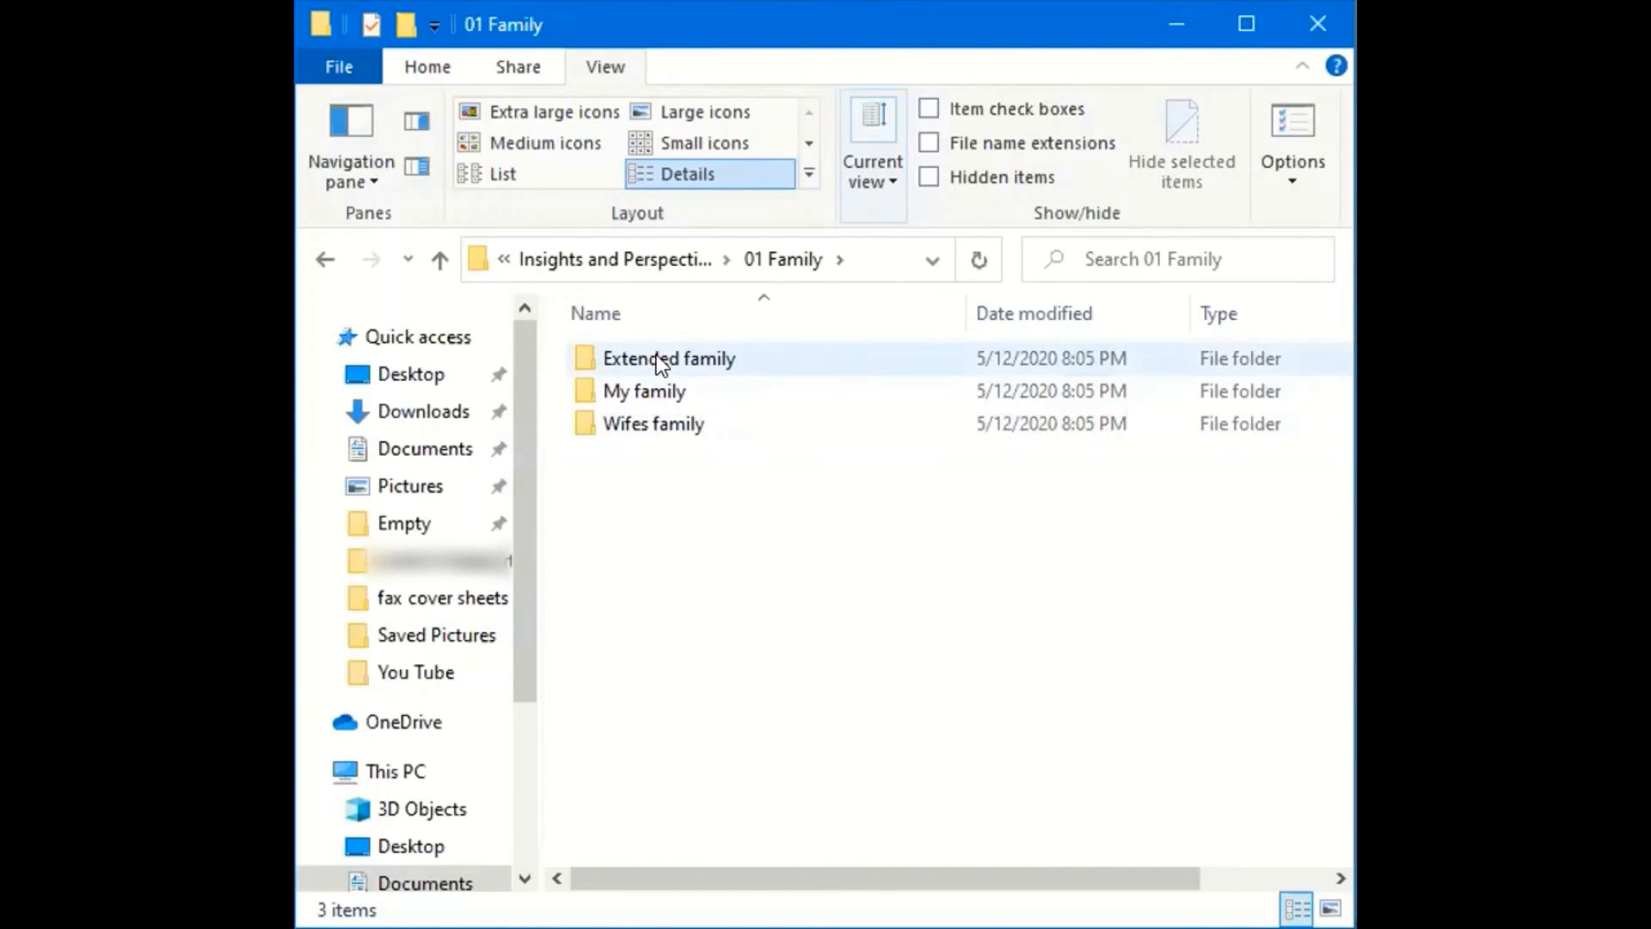
pyautogui.doubleClick(657, 355)
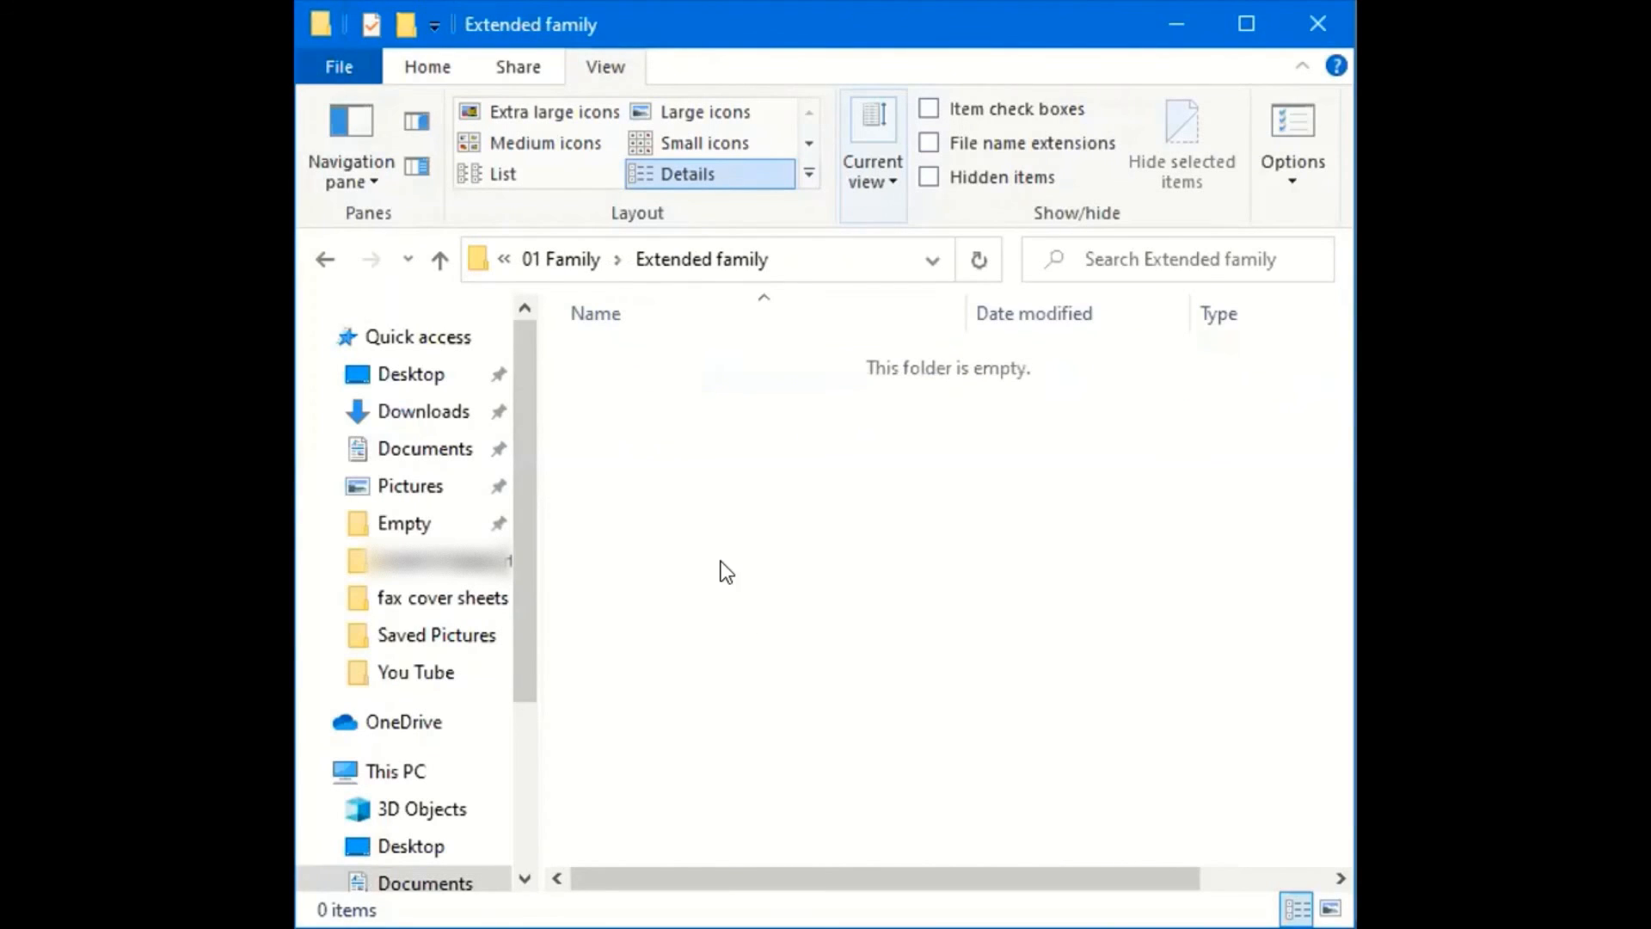